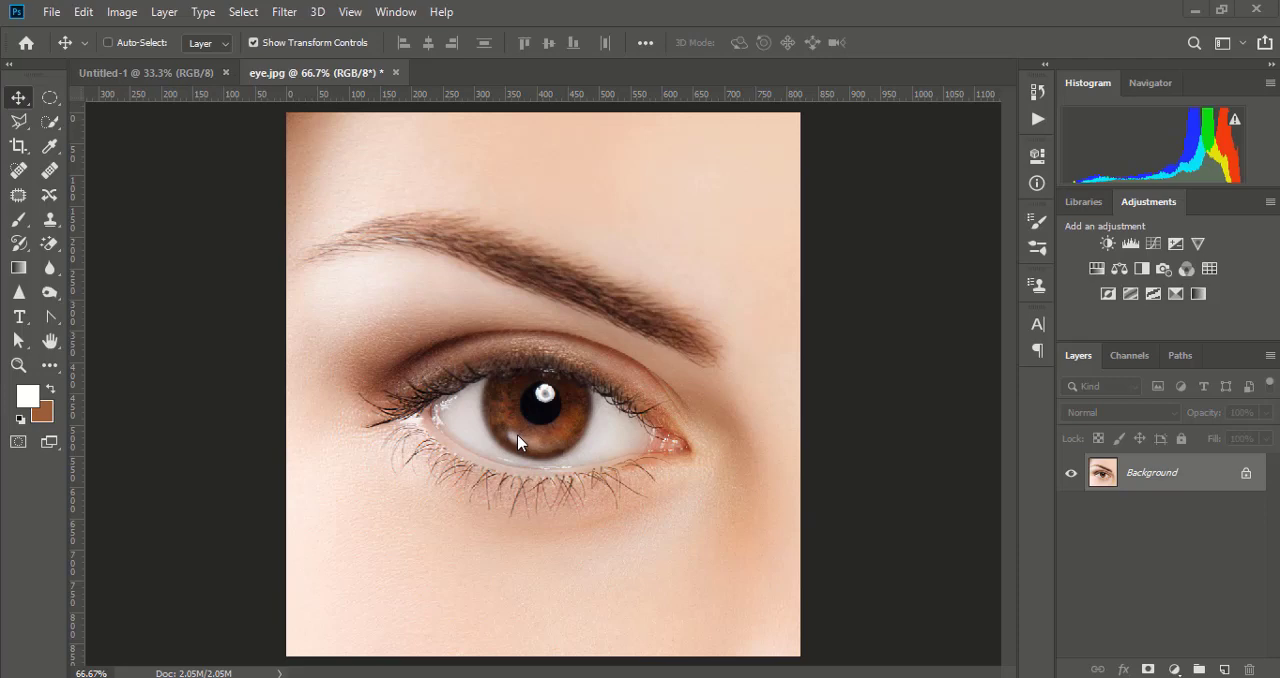
# - Add an empty layer and a Curves adjustment layer above it, raising the RGB curve's midtones at input 89 to brighten the image
pyautogui.click(1225, 670)
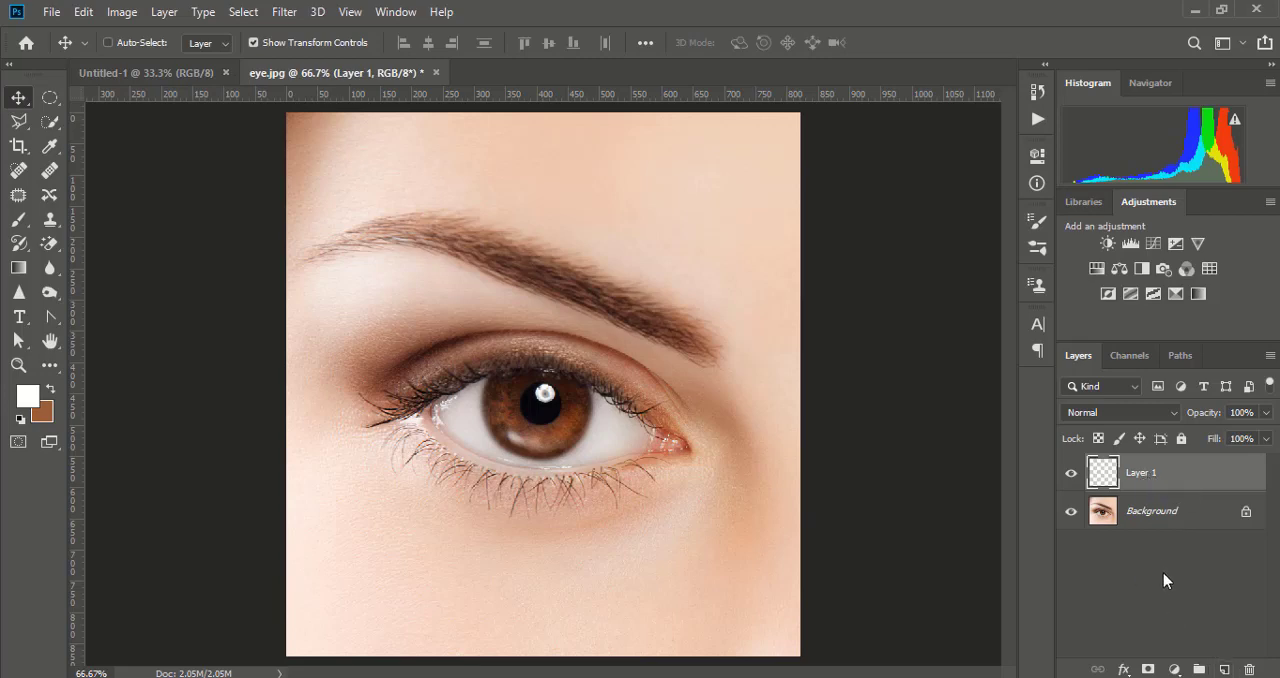
pyautogui.click(1175, 670)
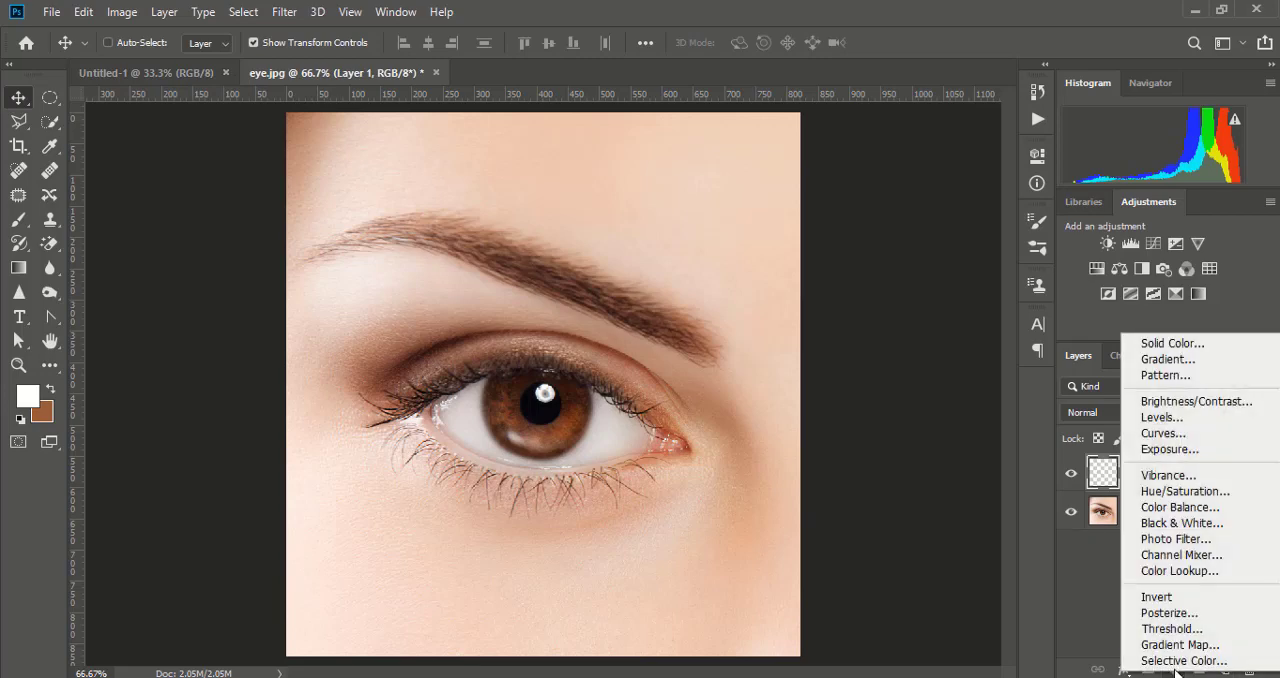
pyautogui.click(1163, 434)
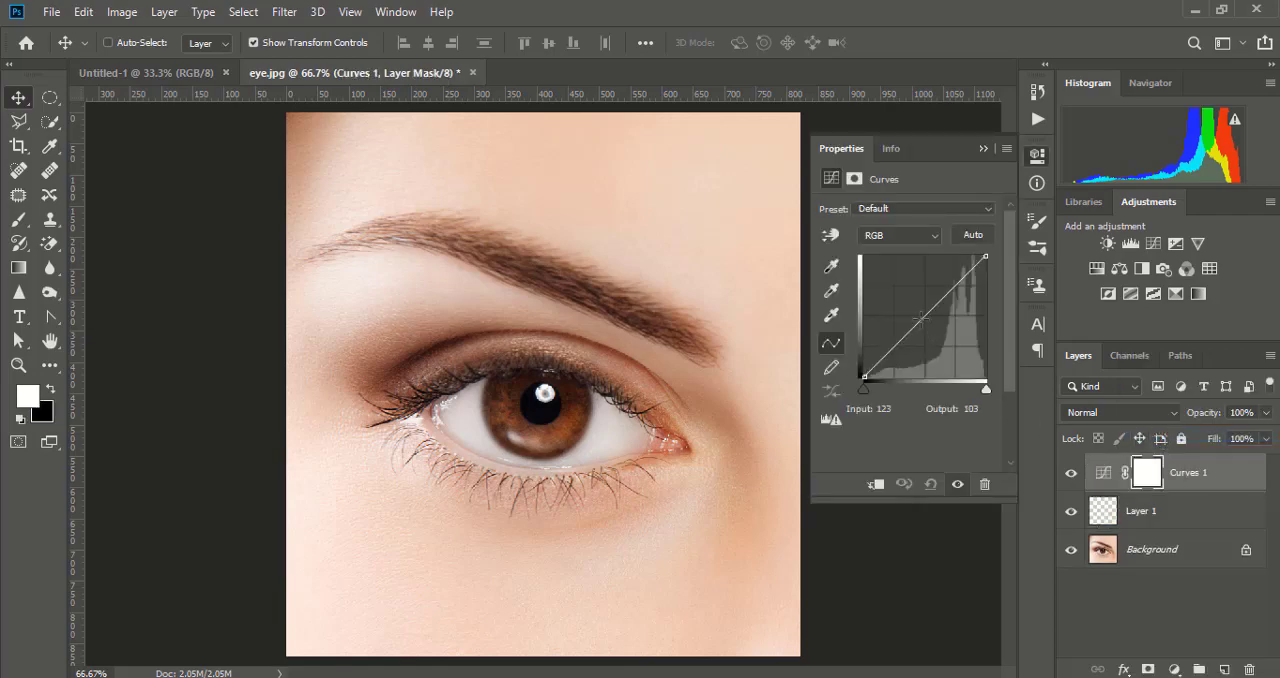
pyautogui.moveTo(922, 318); pyautogui.dragTo(907, 310)
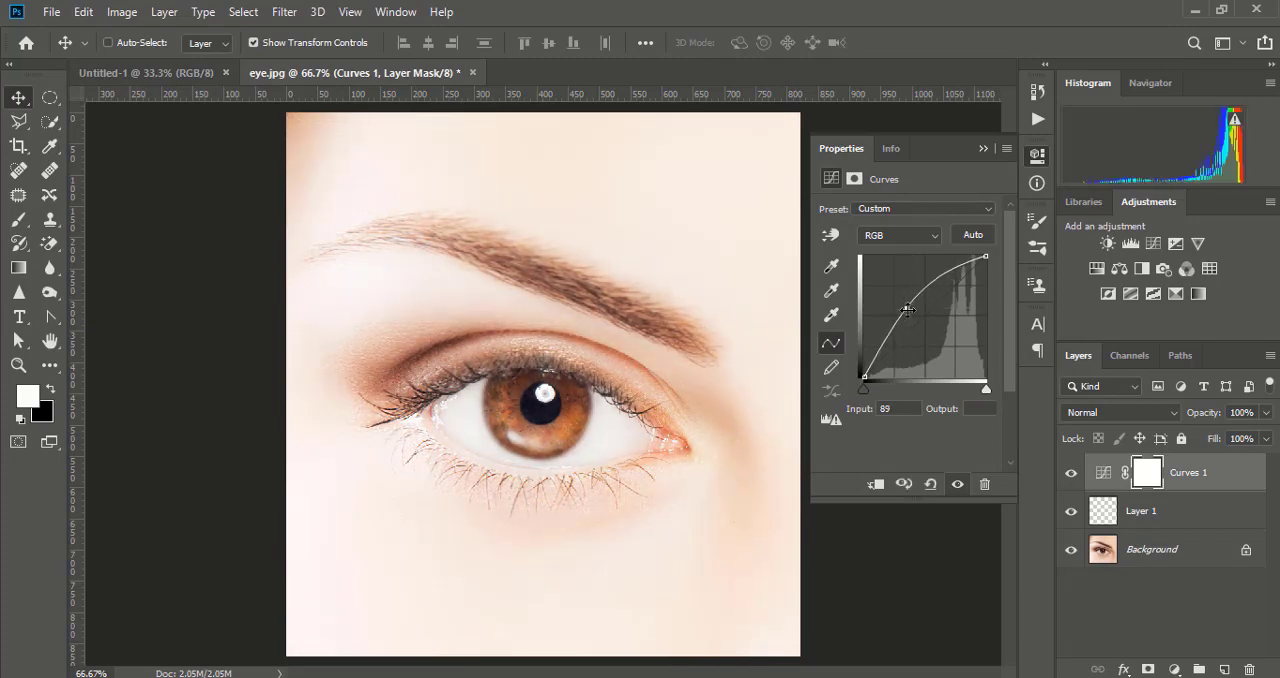
pyautogui.click(981, 148)
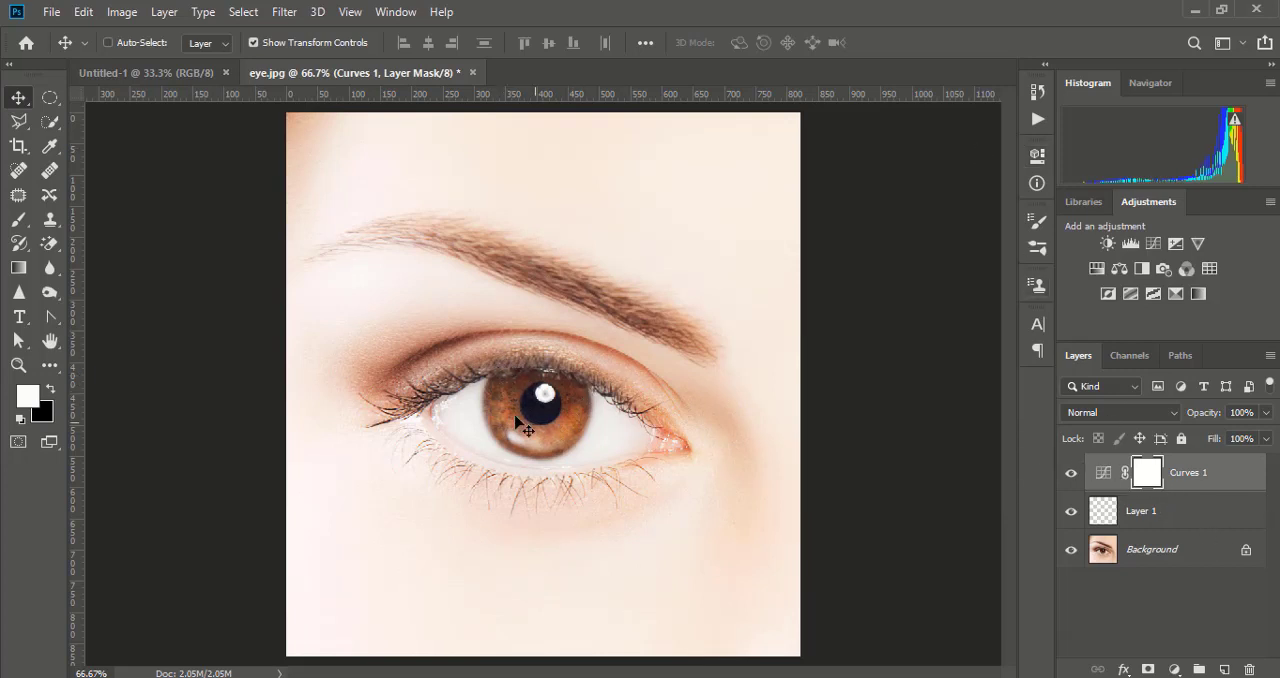
# - Make an elliptical selection that fits around the whole iris
pyautogui.moveTo(50, 97); pyautogui.dragTo(111, 122)
pyautogui.click(110, 118)
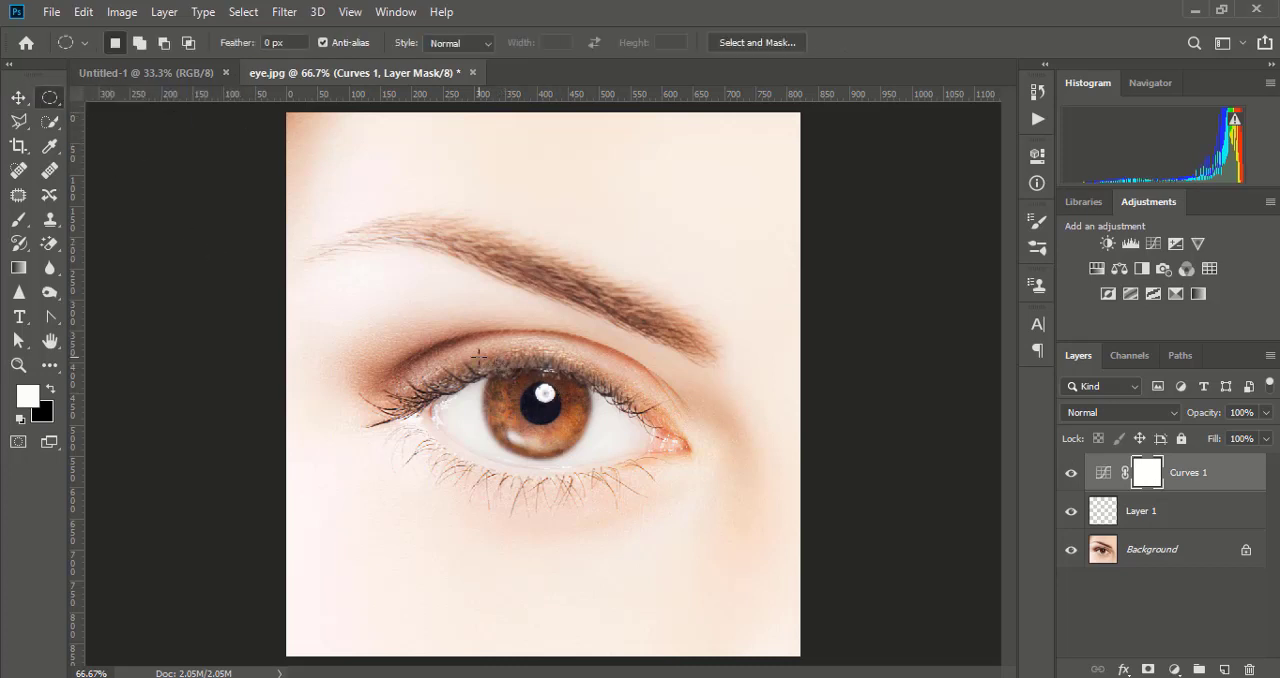
pyautogui.hotkey('ctrl', '=')
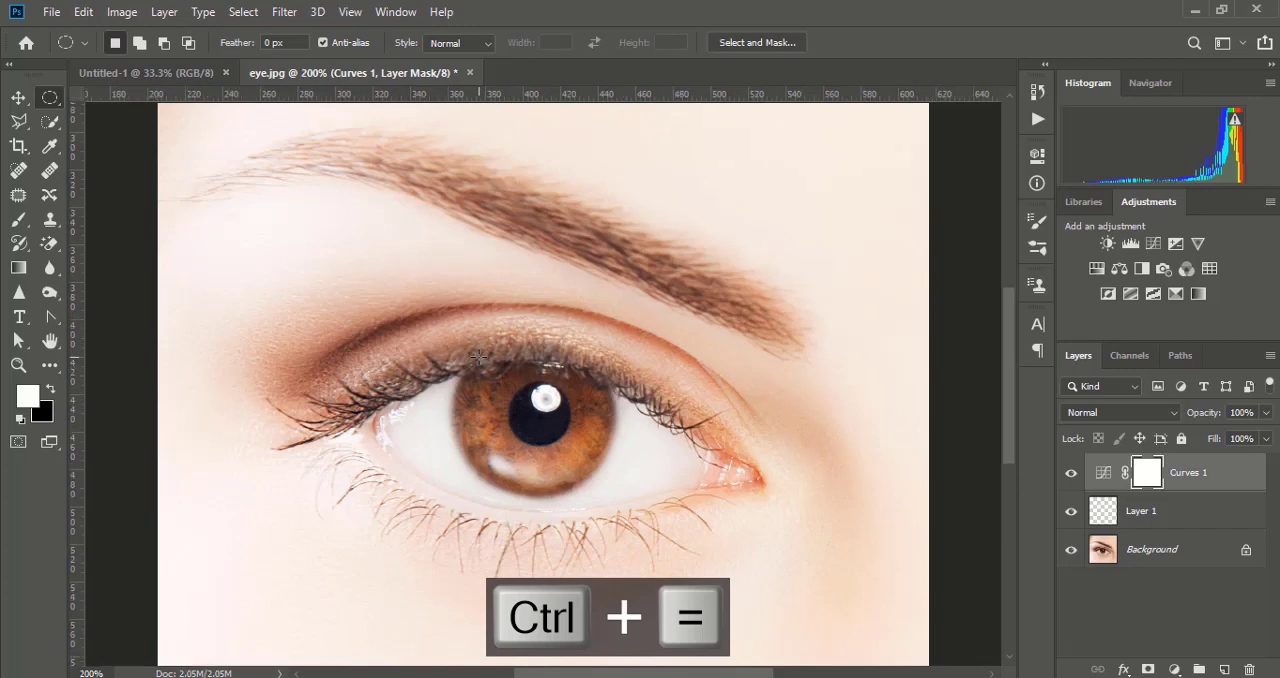
pyautogui.hotkey('ctrl', '=')
pyautogui.moveTo(504, 388); pyautogui.dragTo(473, 308)
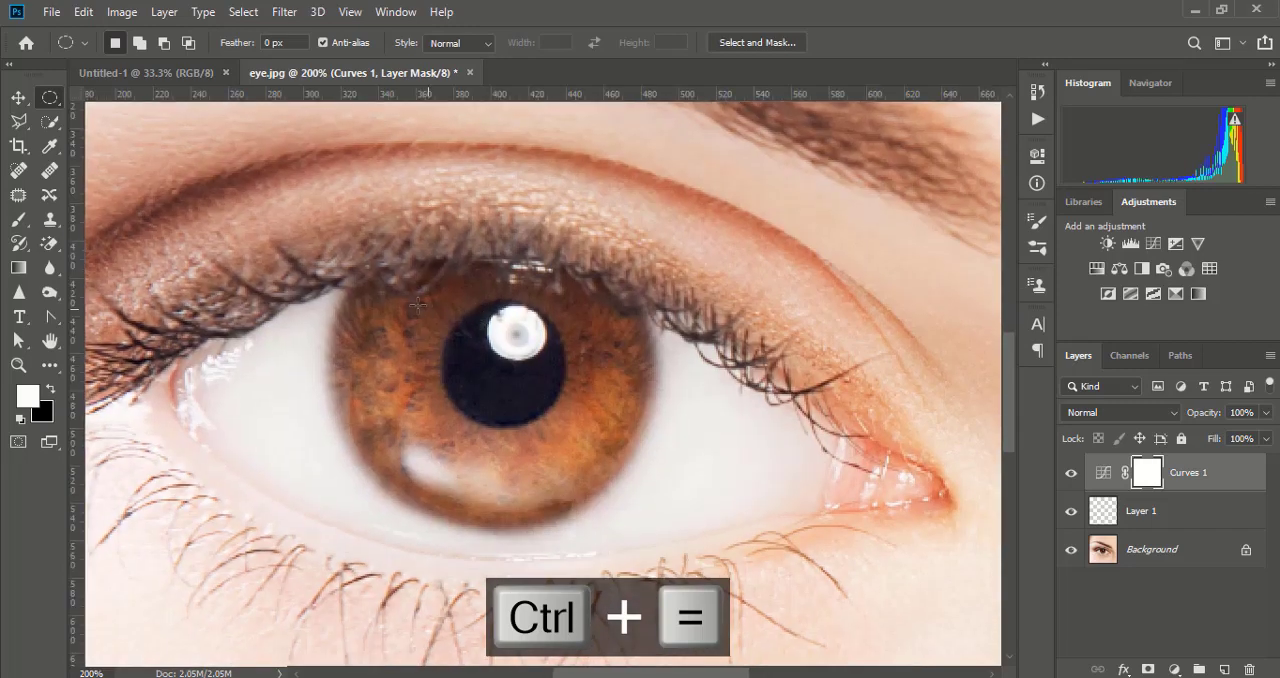
pyautogui.moveTo(343, 238); pyautogui.dragTo(651, 523)
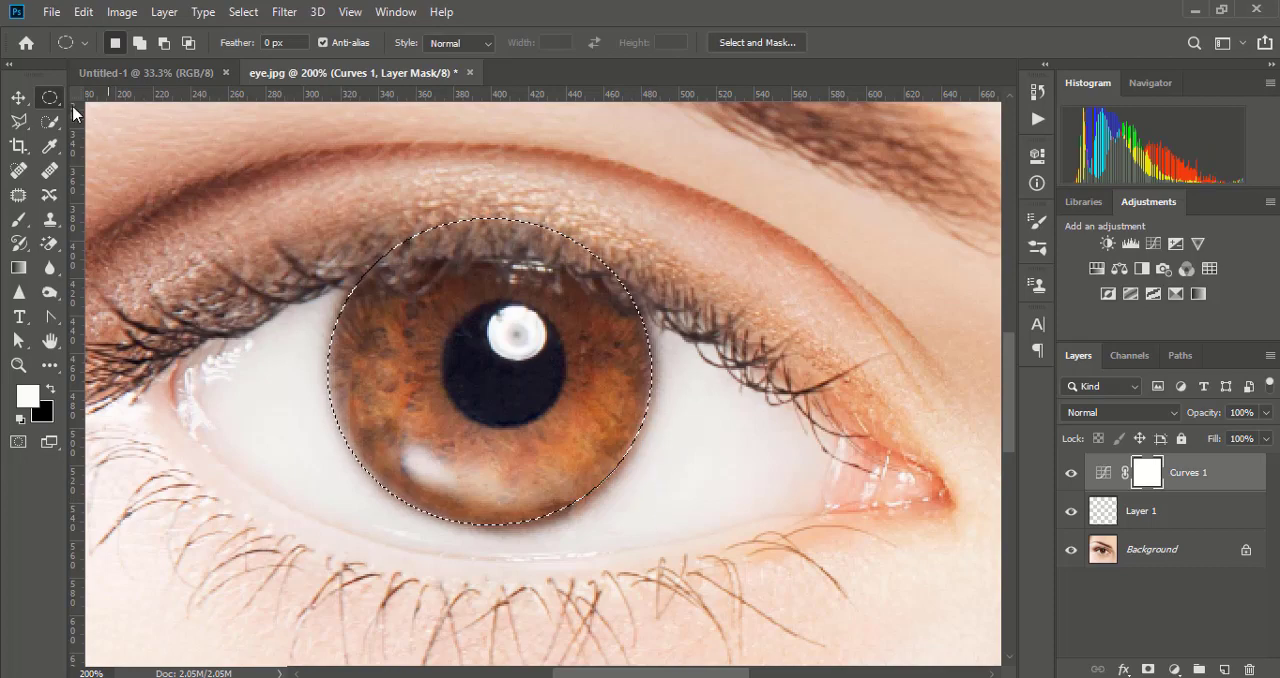
# - Invert the Curves mask inside the iris selection, deselect, and invert the whole mask to limit the brightening to the iris
pyautogui.click(18, 97)
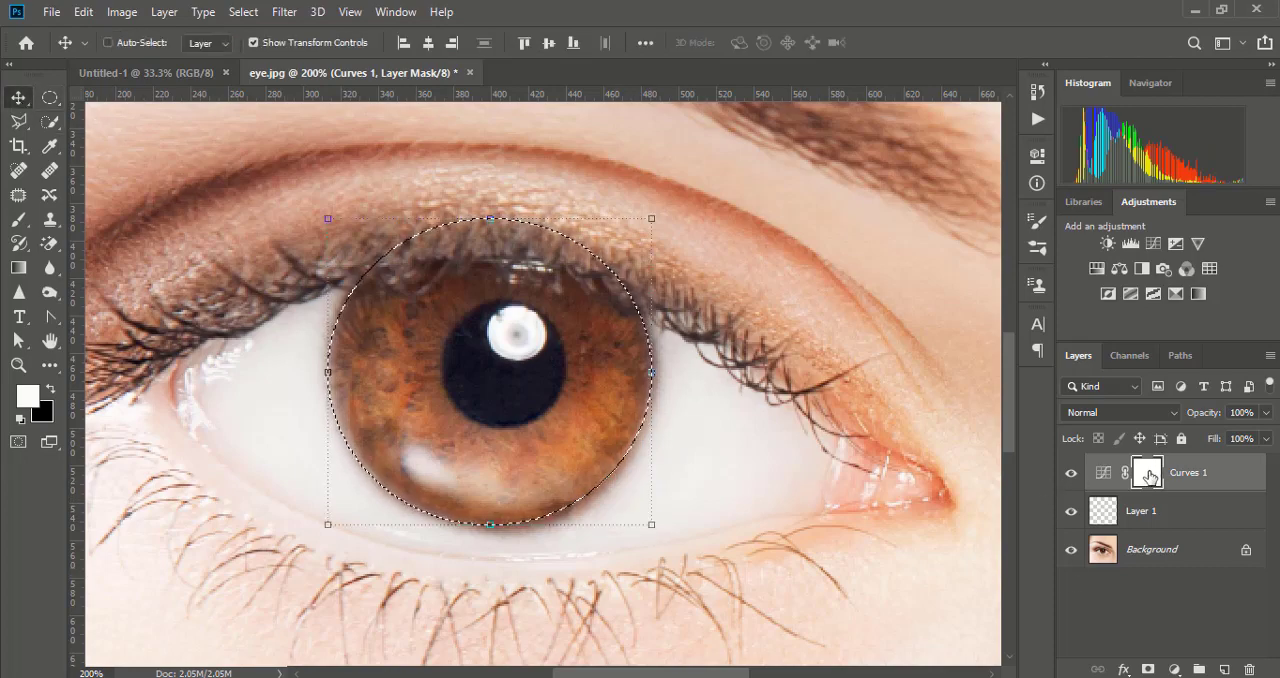
pyautogui.press('ctrl')
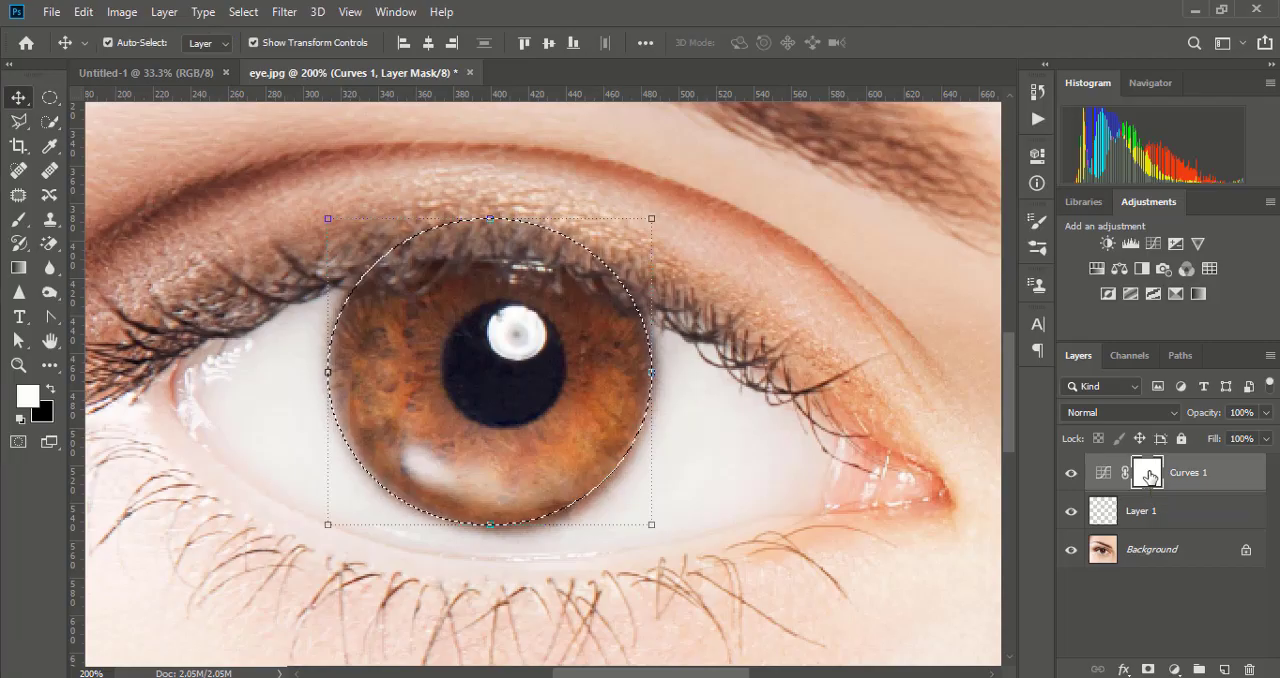
pyautogui.hotkey('ctrl', 'i')
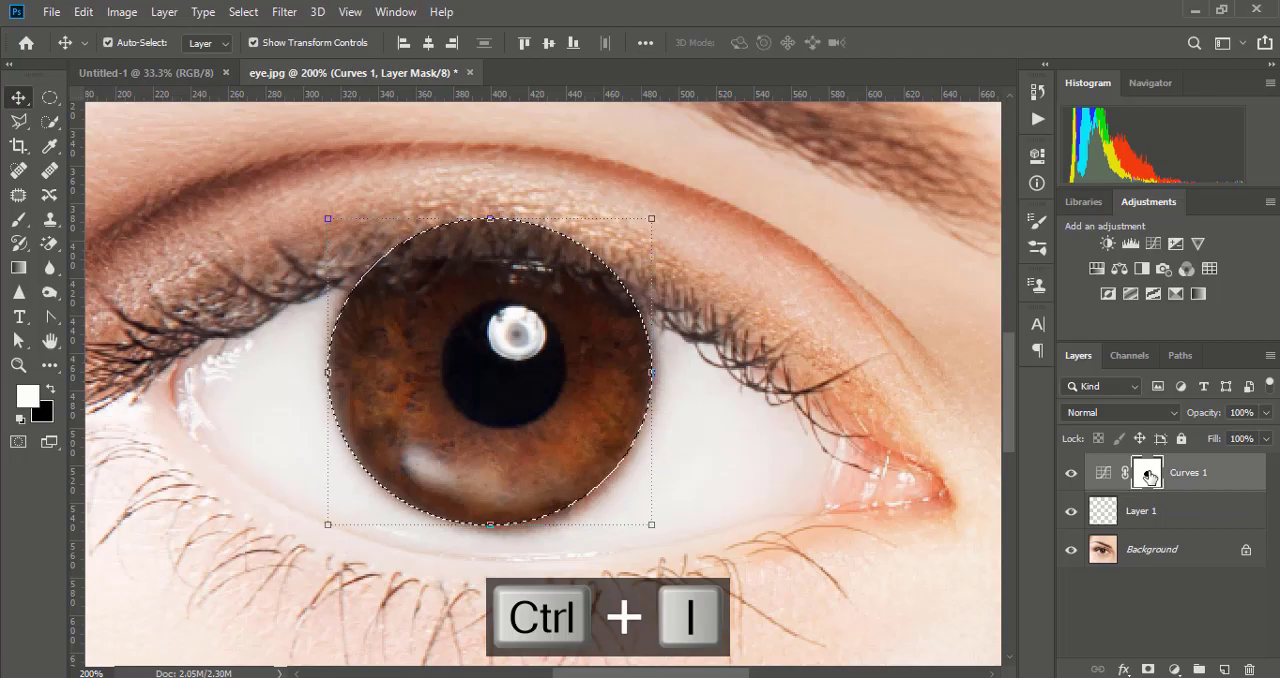
pyautogui.hotkey('ctrl', 'd')
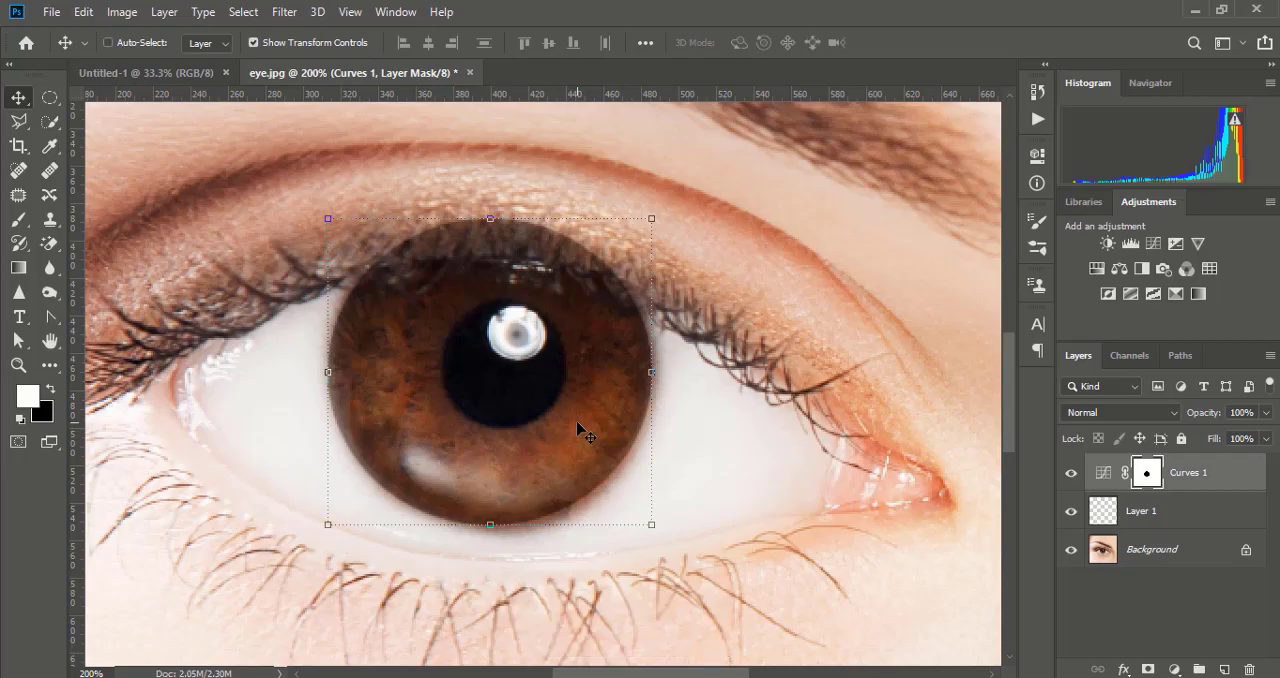
pyautogui.hotkey('ctrl', 'i')
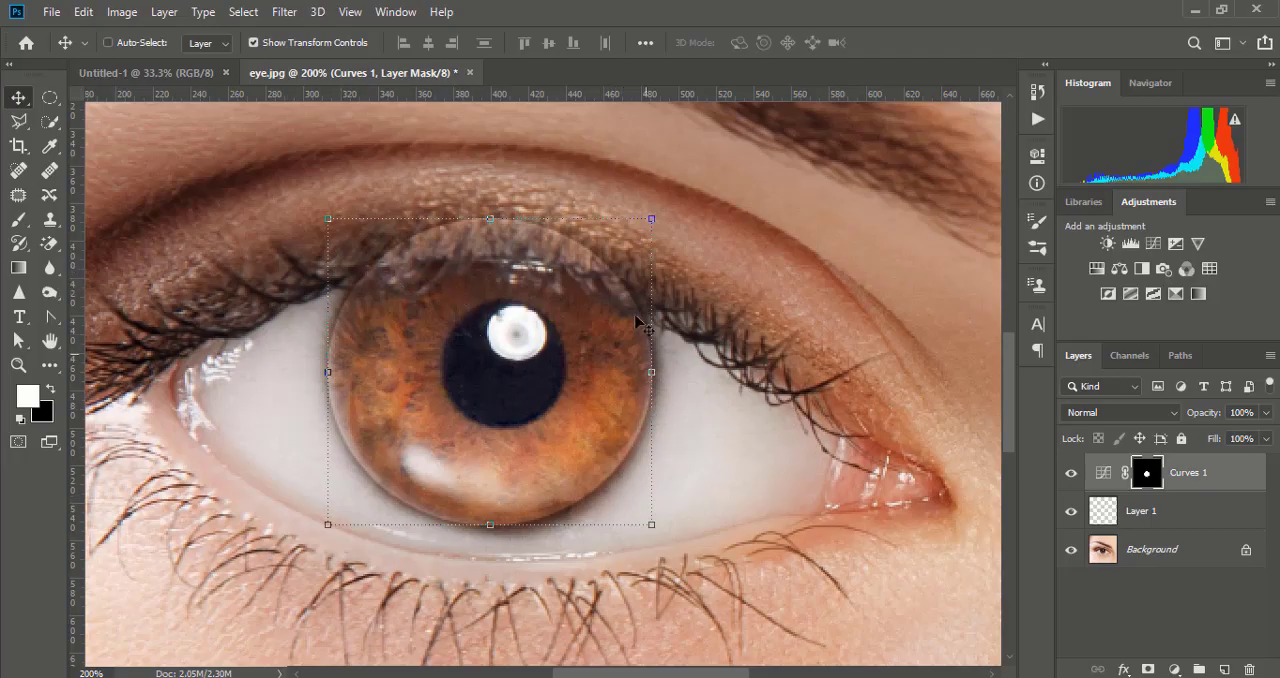
# - Soften the edge of the Curves layer mask with a Gaussian Blur of 4.1 pixels radius
pyautogui.click(280, 12)
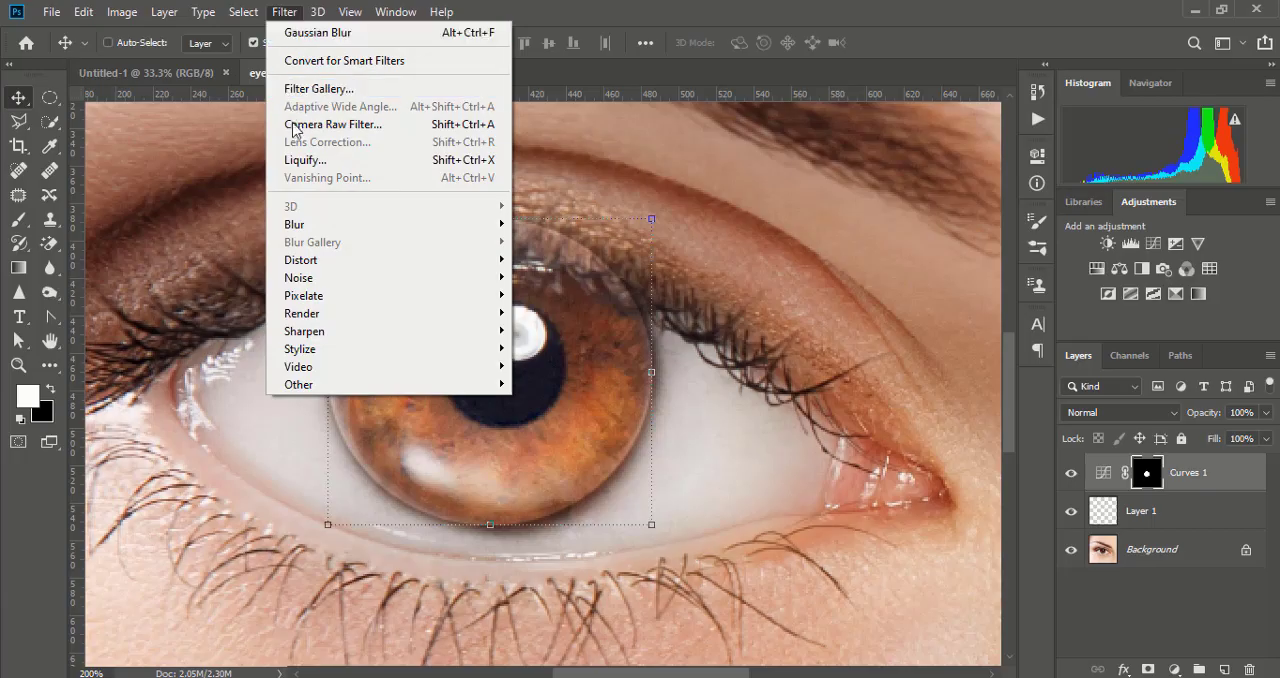
pyautogui.moveTo(295, 228)
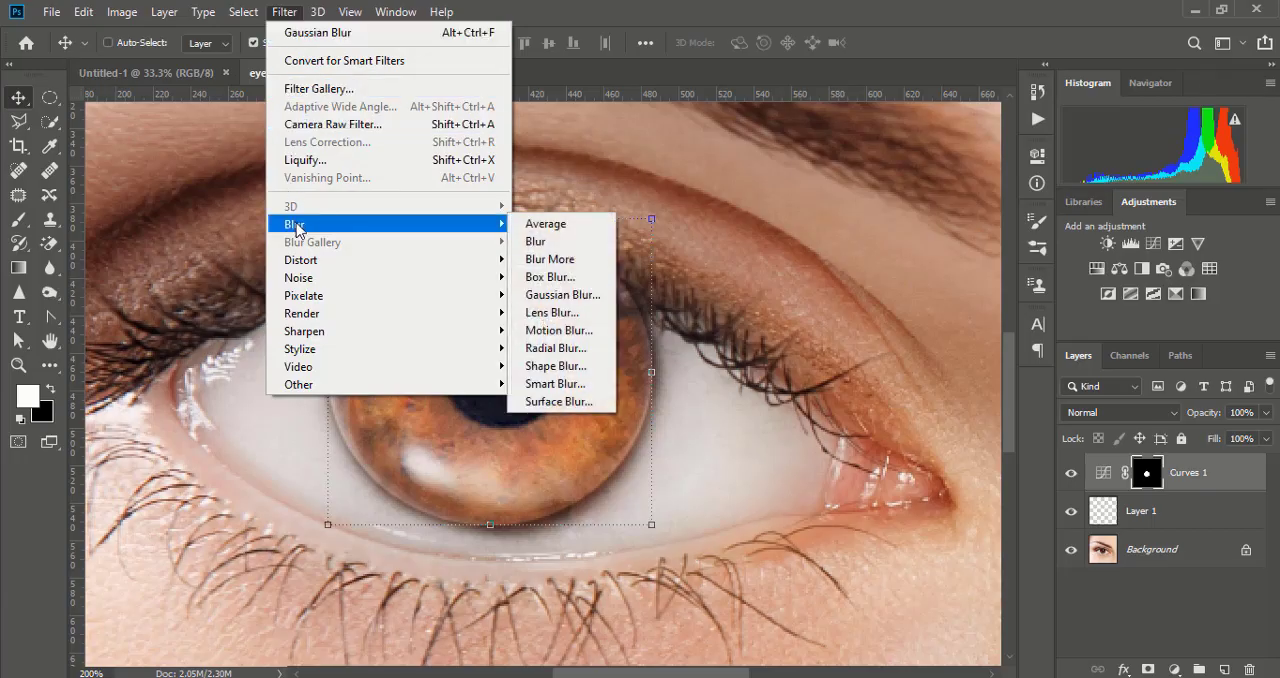
pyautogui.click(559, 297)
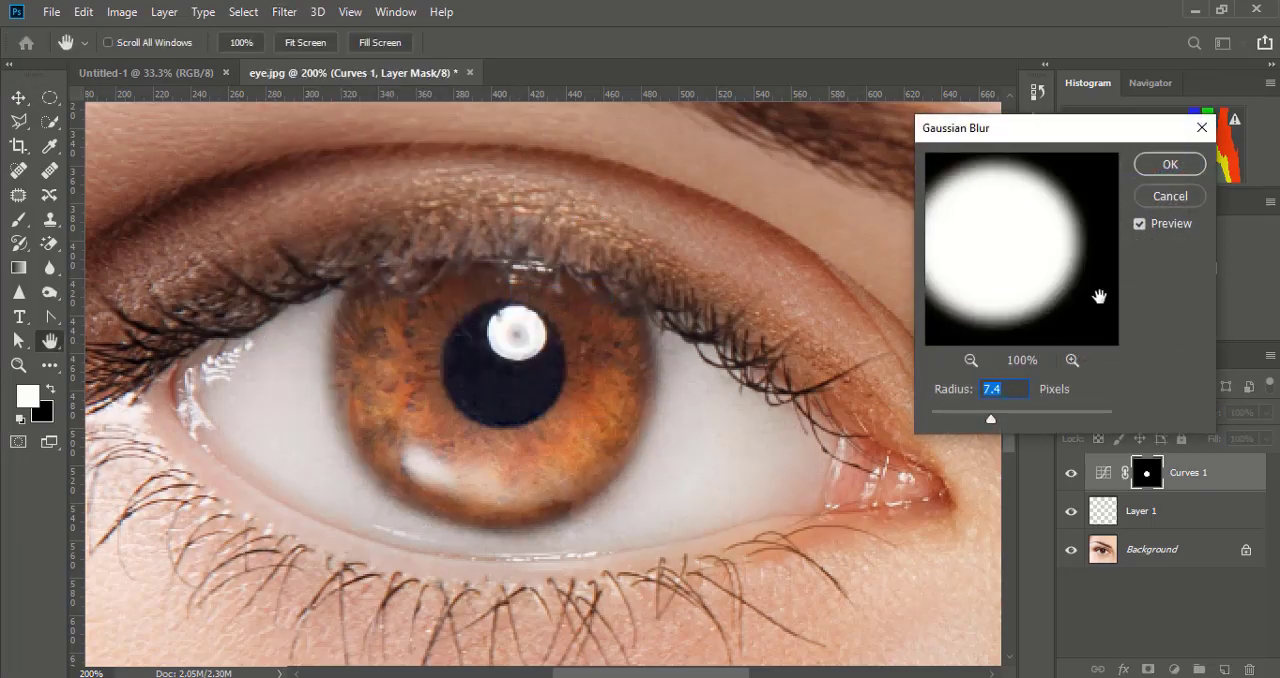
pyautogui.moveTo(1006, 265); pyautogui.dragTo(1034, 266)
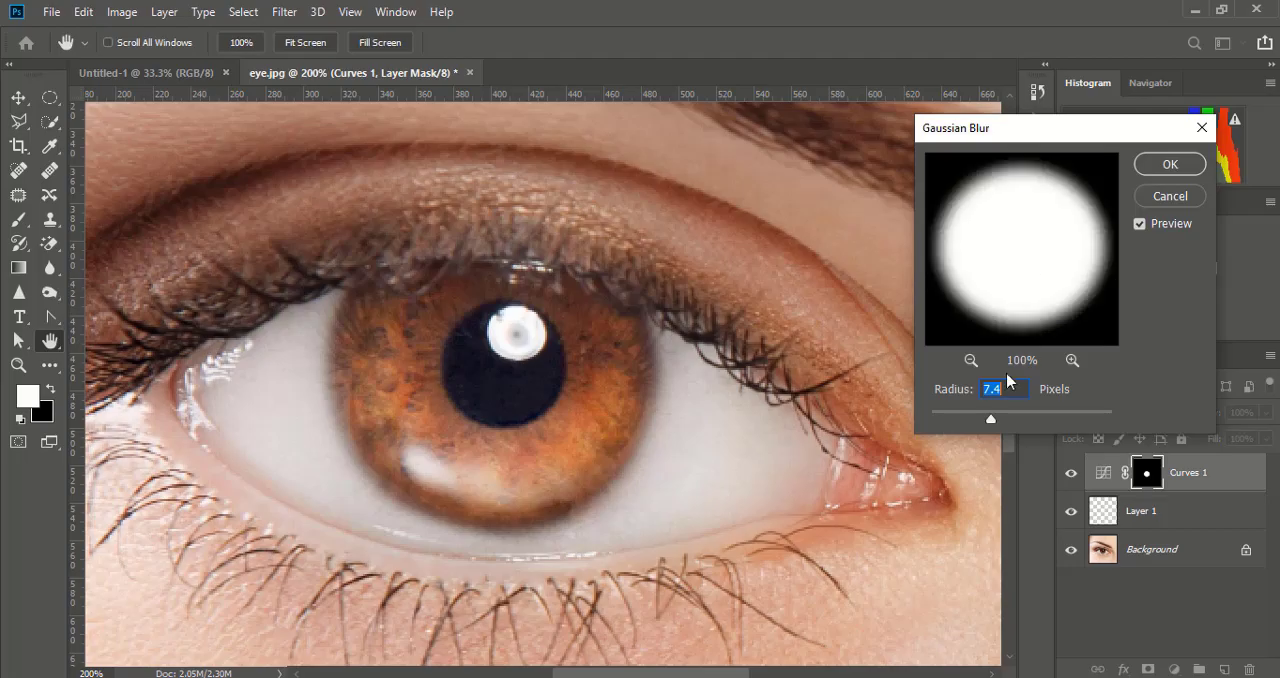
pyautogui.moveTo(991, 418); pyautogui.dragTo(971, 419)
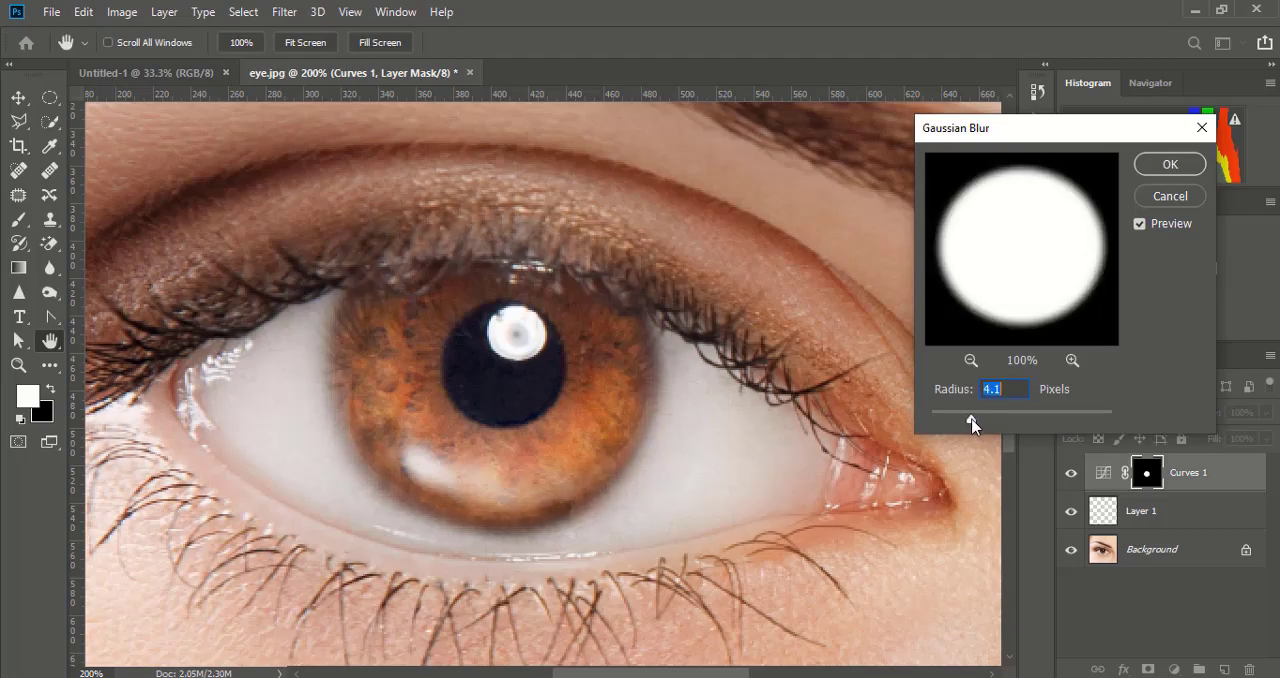
pyautogui.click(1168, 168)
pyautogui.press('v')
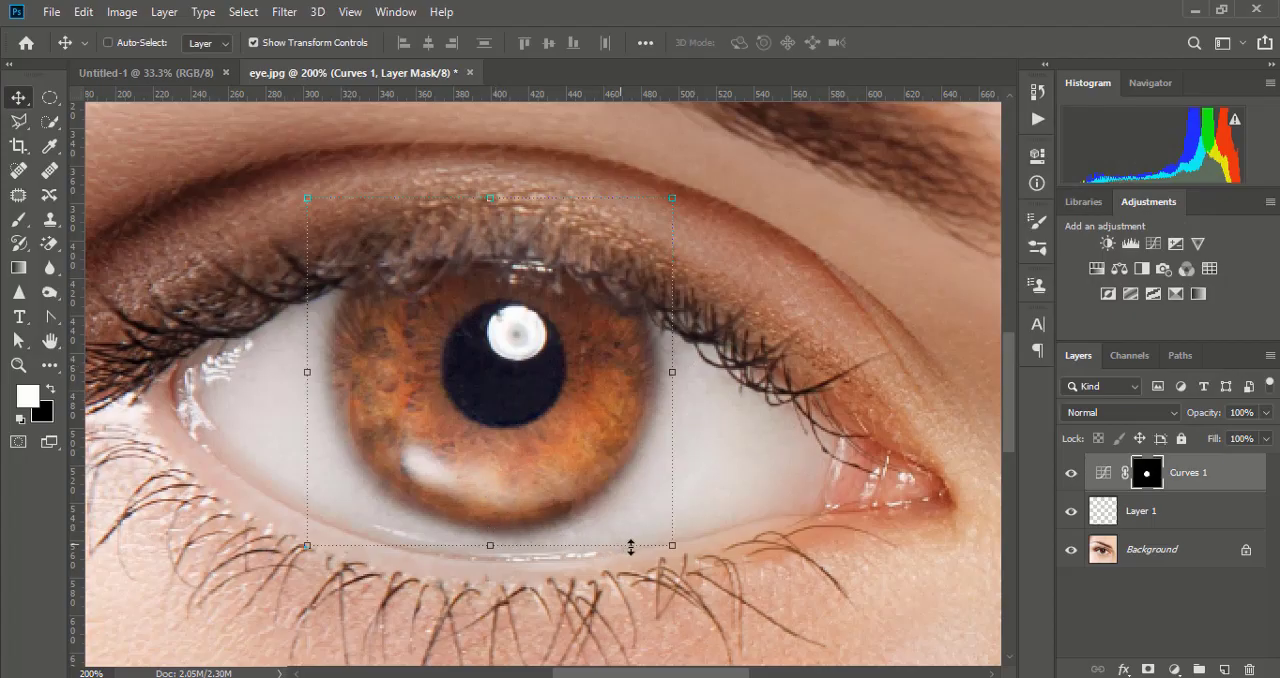
pyautogui.hotkey('ctrl', 'h')
pyautogui.hotkey('ctrl', 'h')
pyautogui.click(675, 560)
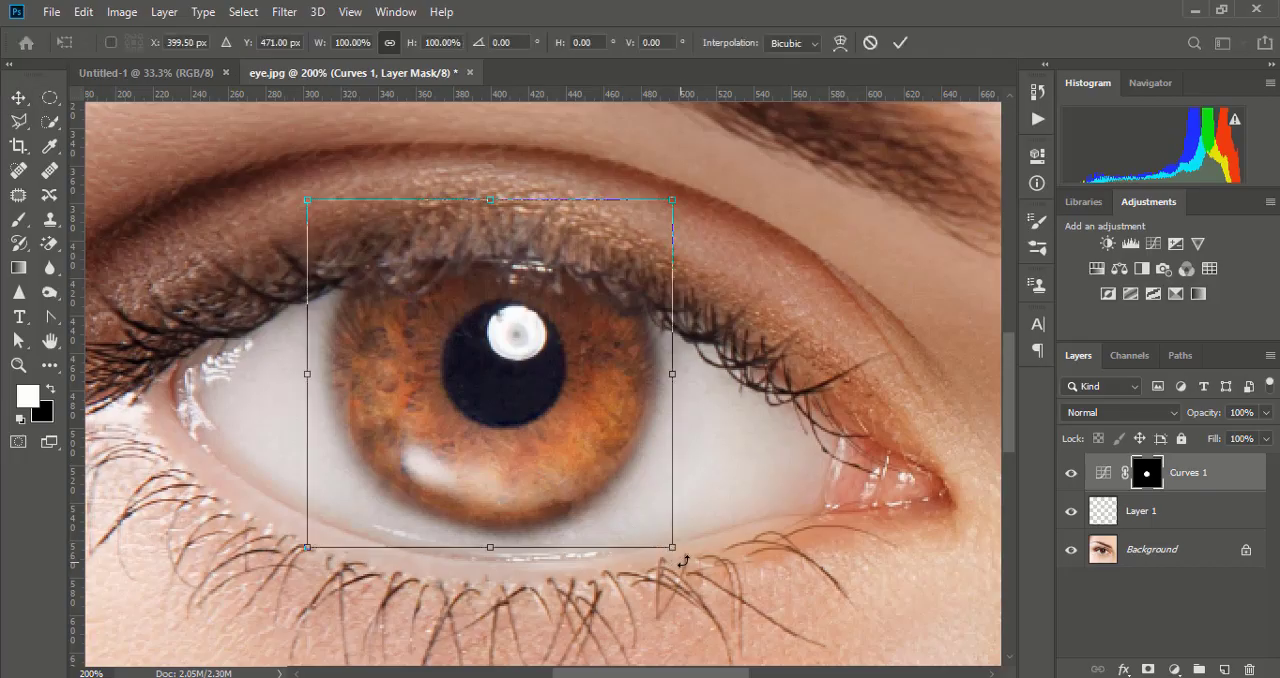
pyautogui.moveTo(682, 562); pyautogui.dragTo(695, 550)
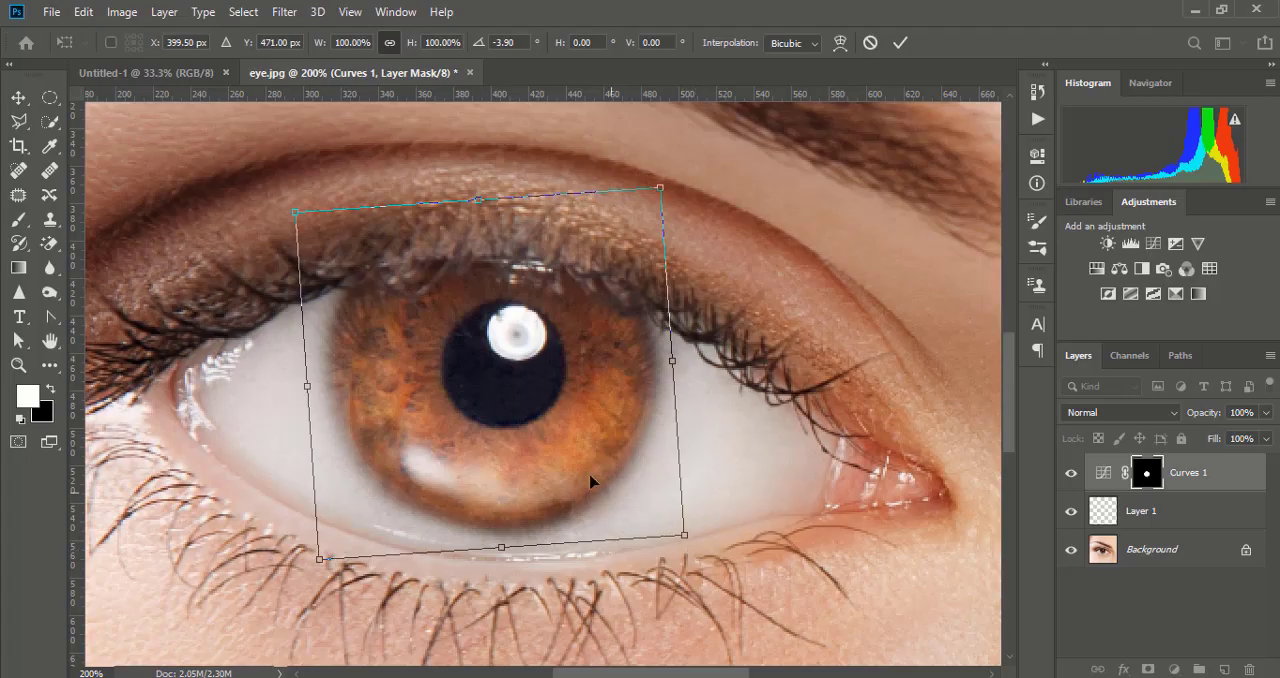
pyautogui.press('Down')
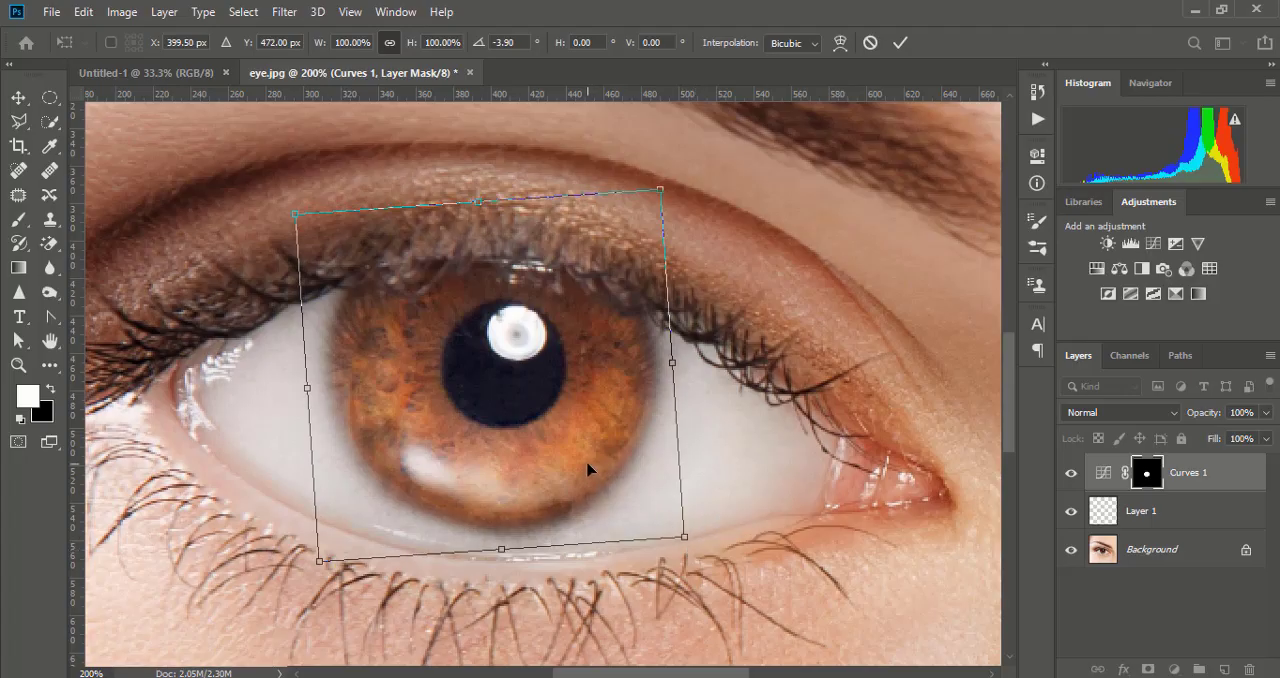
pyautogui.press('Escape')
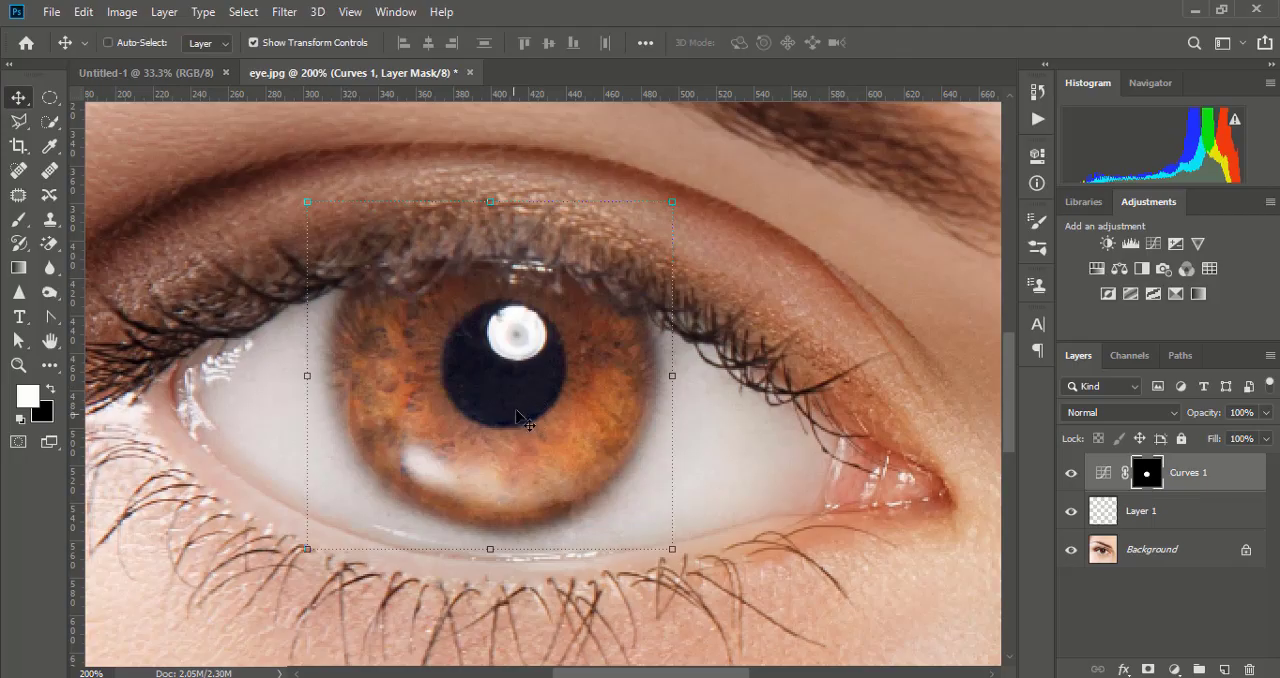
# - Put the Curves 1 layer into a group of its own and copy its layer mask onto the group
pyautogui.click(1145, 513)
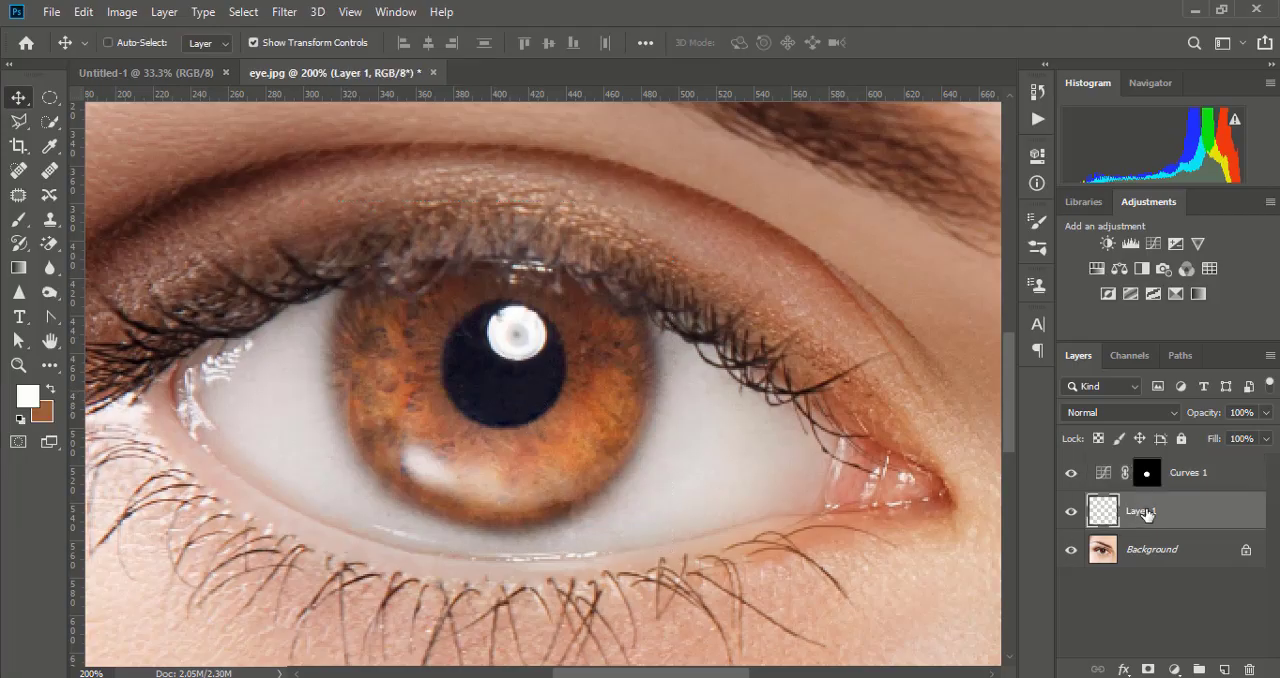
pyautogui.click(1205, 478)
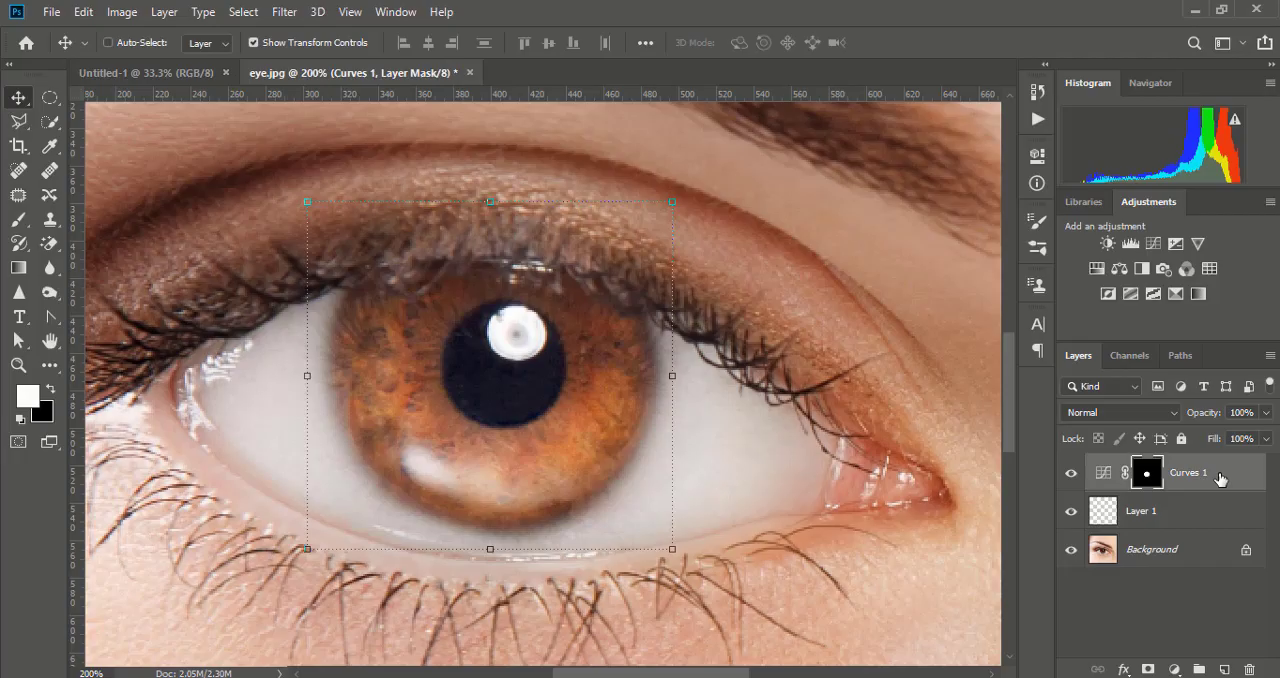
pyautogui.hotkey('ctrl', 'g')
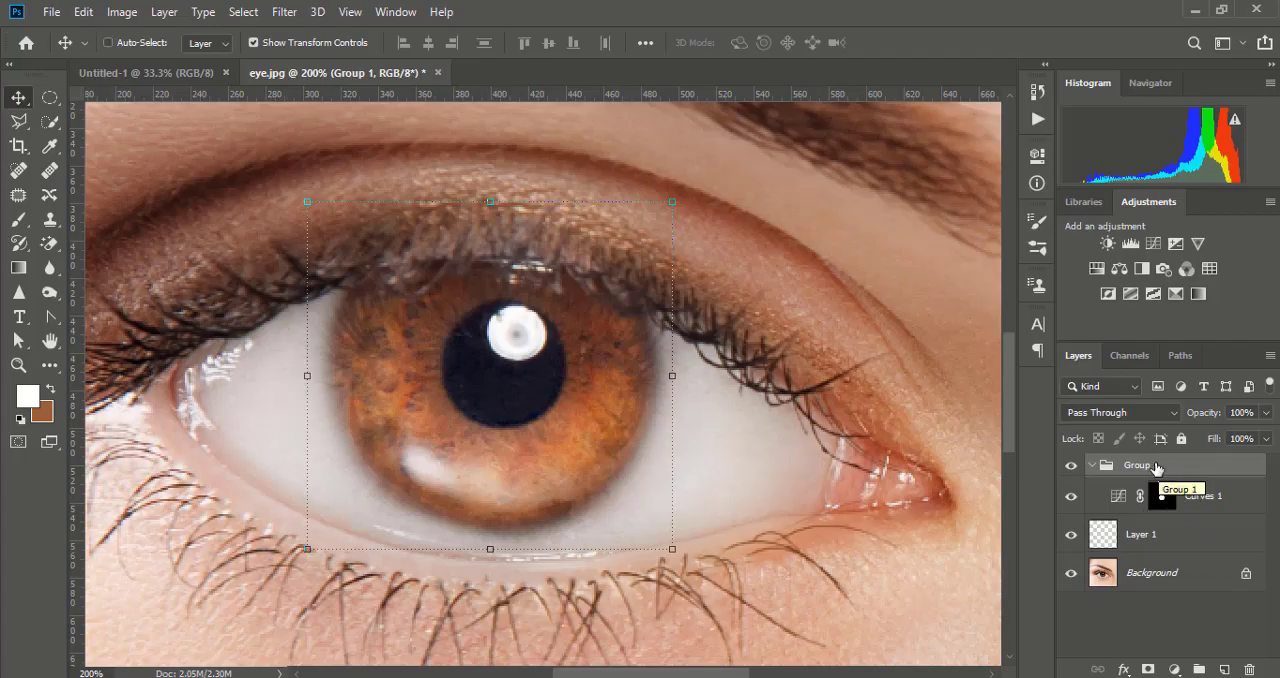
pyautogui.moveTo(1164, 500); pyautogui.dragTo(1163, 473)
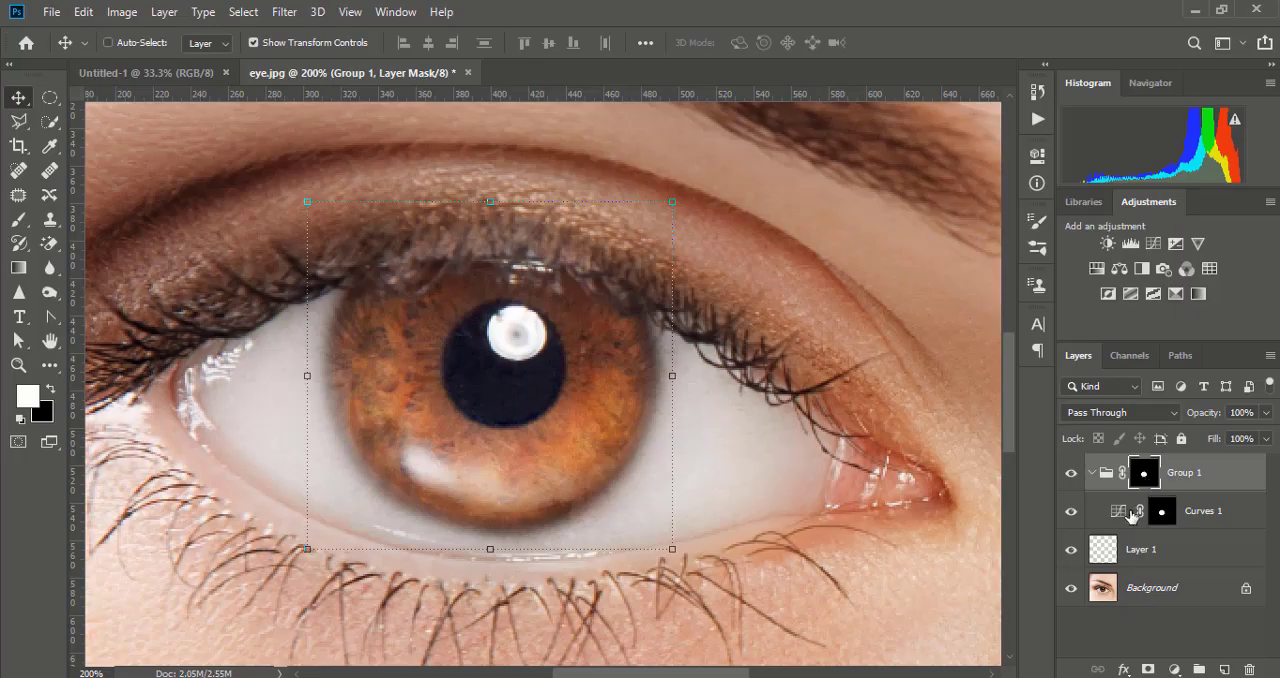
# - Fill the Curves 1 layer mask with white at 100% opacity and compare the eye with the adjustment hidden and shown
pyautogui.click(1162, 514)
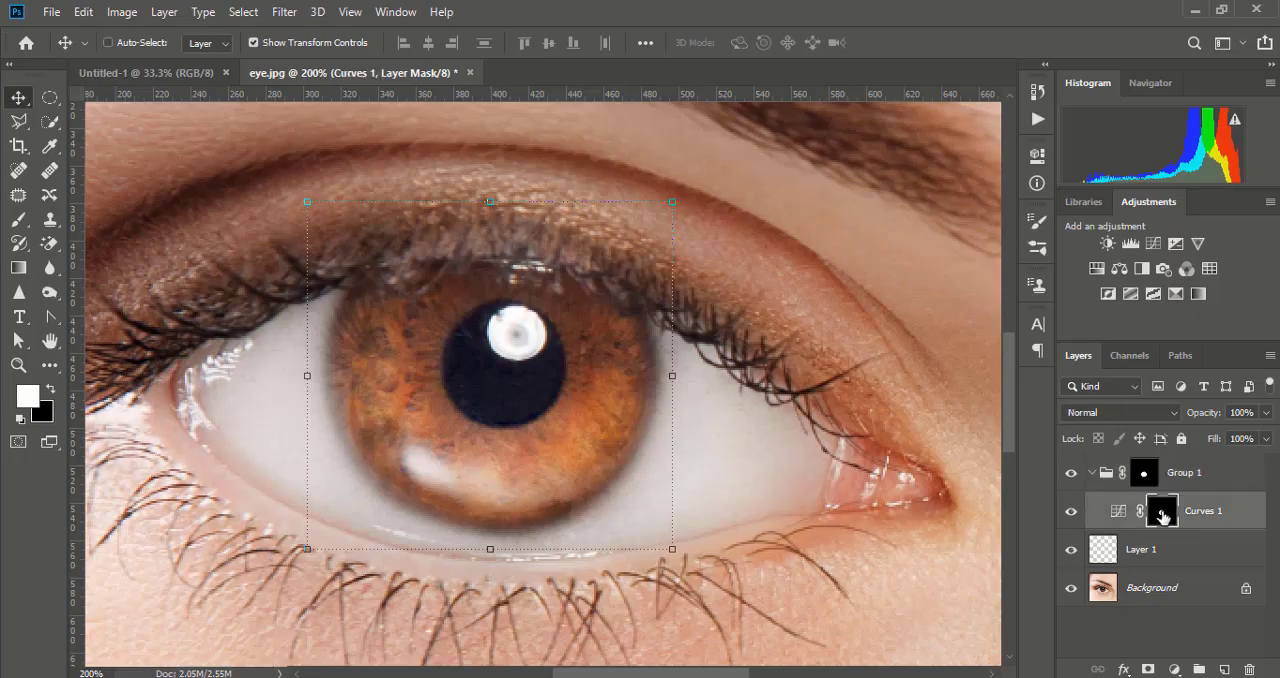
pyautogui.hotkey('shift', 'BackSpace')
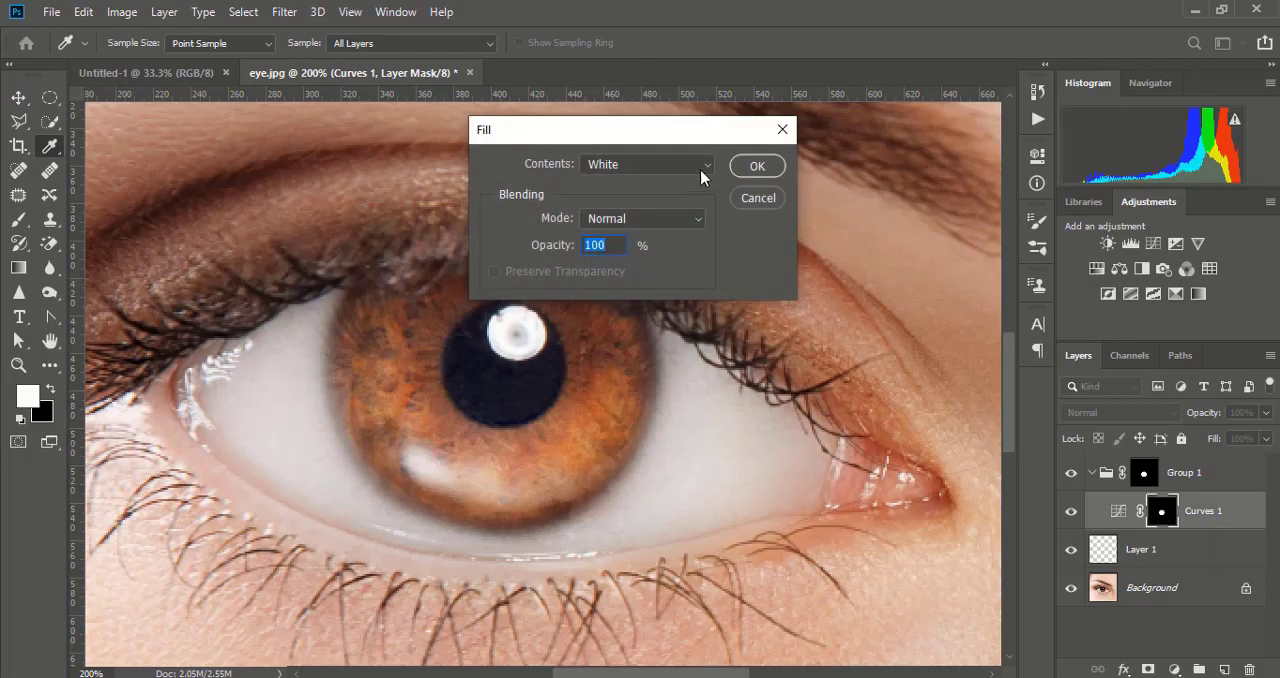
pyautogui.click(700, 170)
pyautogui.click(617, 350)
pyautogui.click(759, 166)
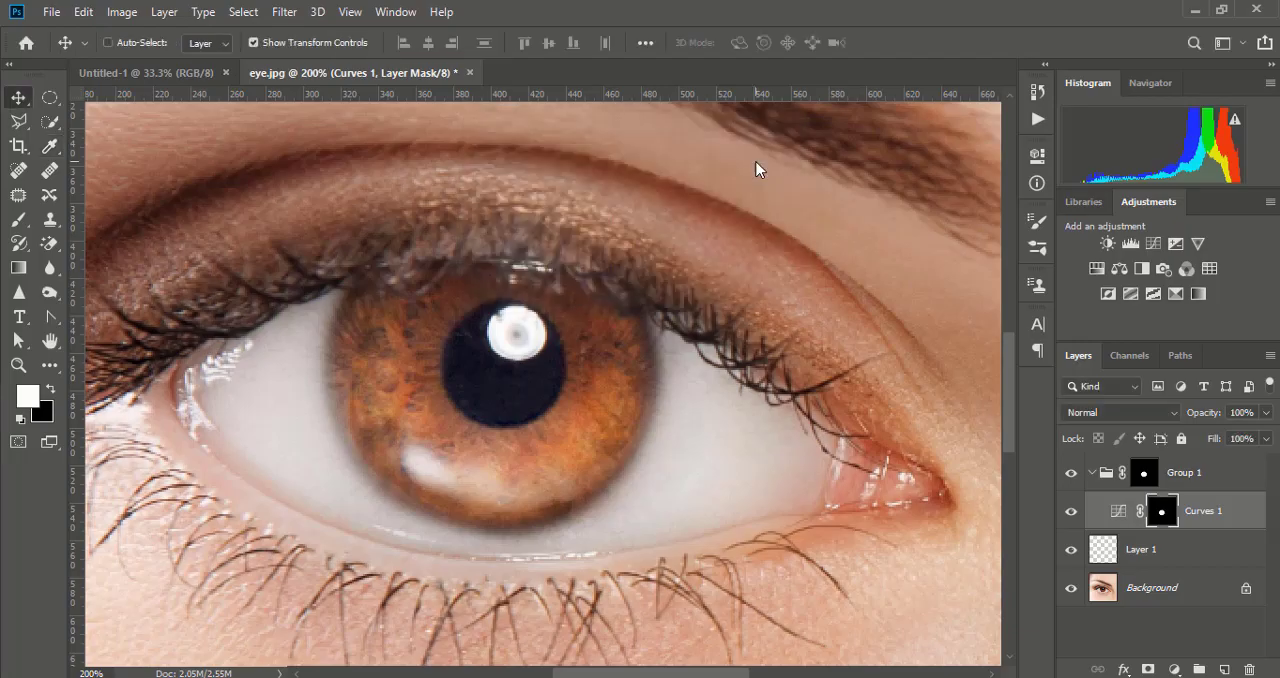
pyautogui.click(1071, 512)
pyautogui.click(1071, 512)
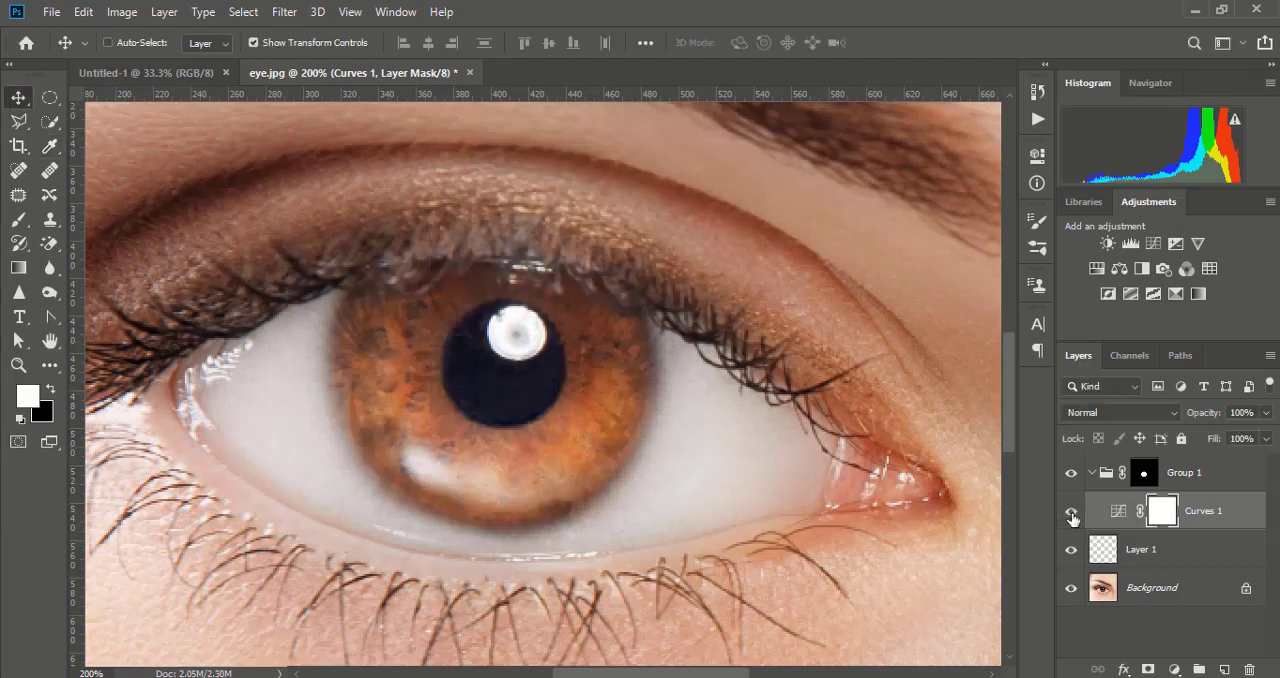
pyautogui.press('b')
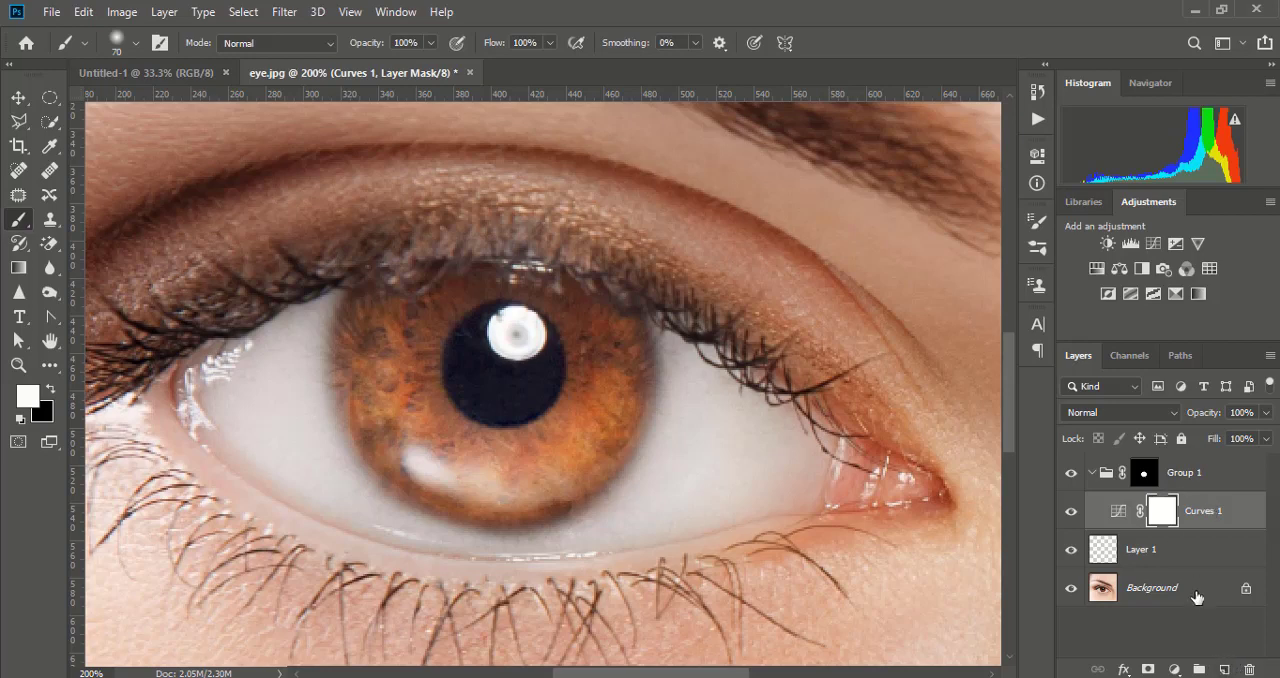
pyautogui.click(1226, 669)
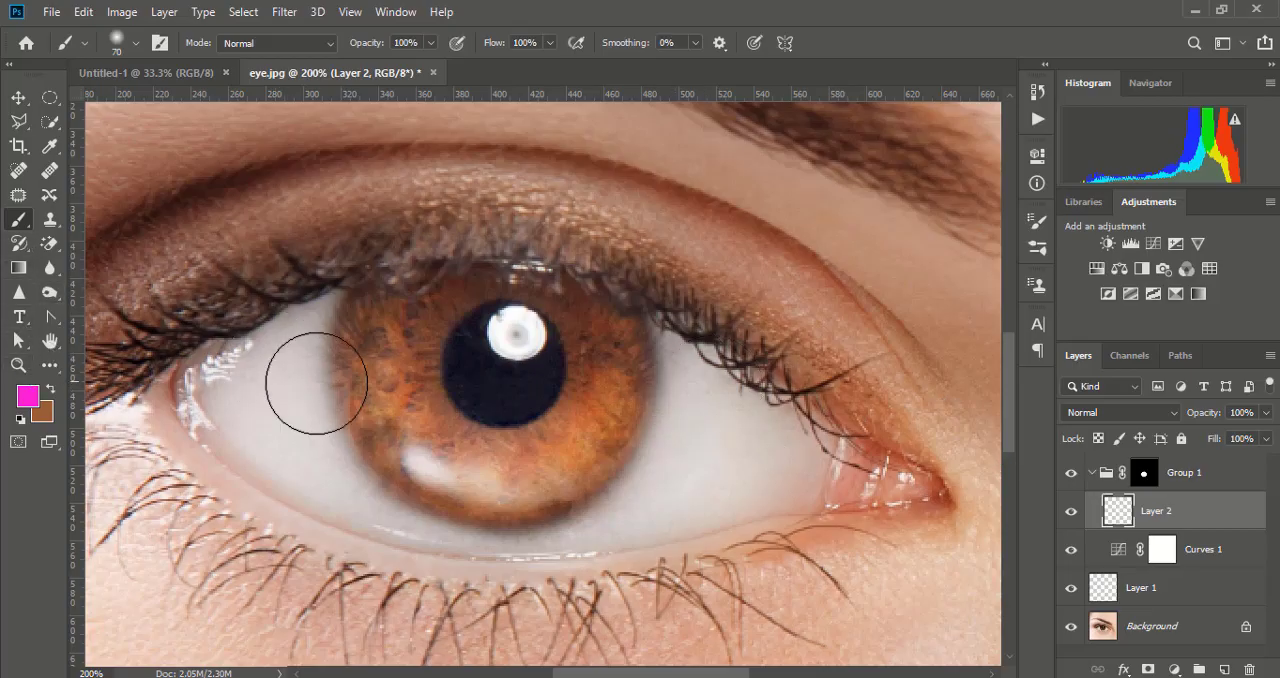
pyautogui.moveTo(349, 374)
pyautogui.mouseDown()
pyautogui.moveTo(645, 406)
pyautogui.moveTo(417, 425)
pyautogui.moveTo(569, 436)
pyautogui.mouseUp()
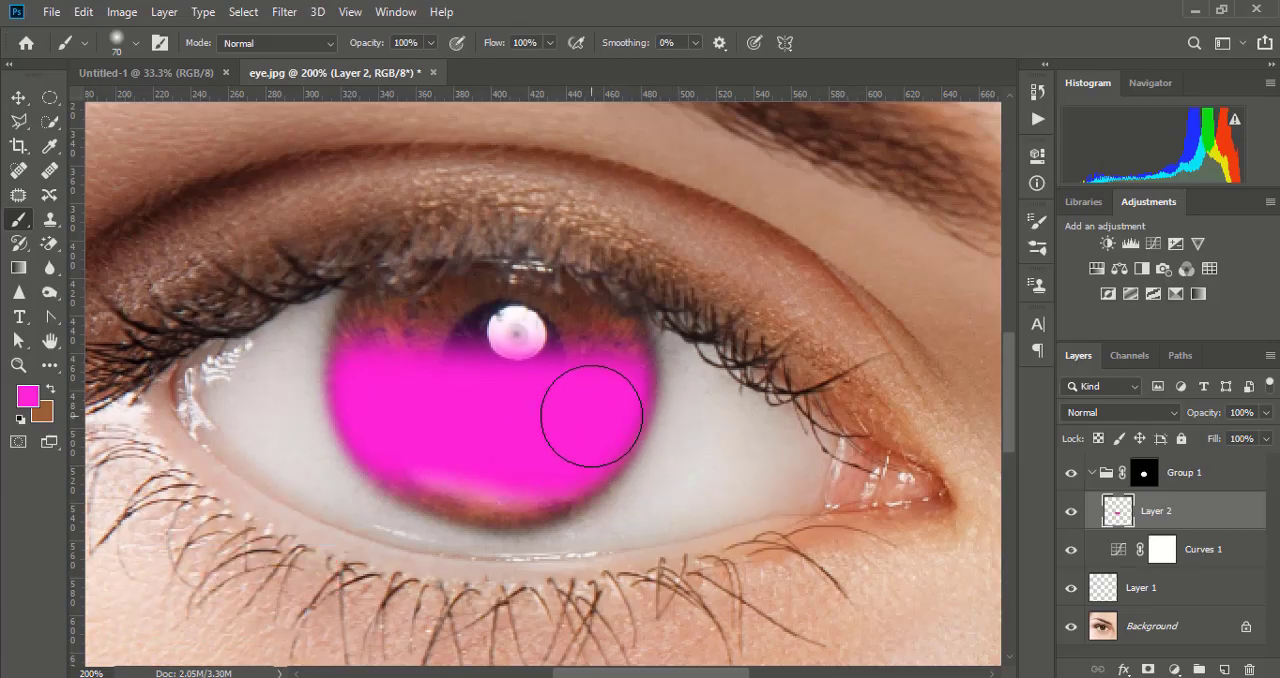
pyautogui.moveTo(1150, 530); pyautogui.dragTo(1249, 668)
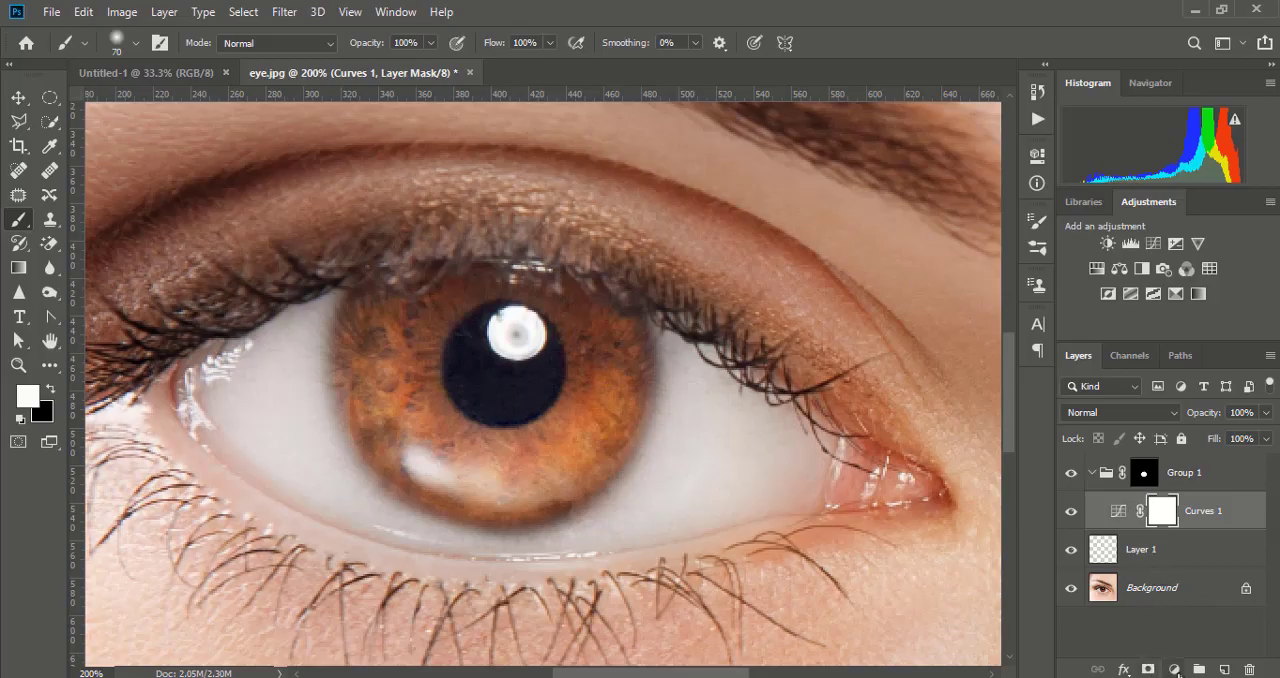
# - Add a Hue/Saturation adjustment above Curves 1 inside the group, with Hue at -174 and Saturation at -28
pyautogui.click(1174, 669)
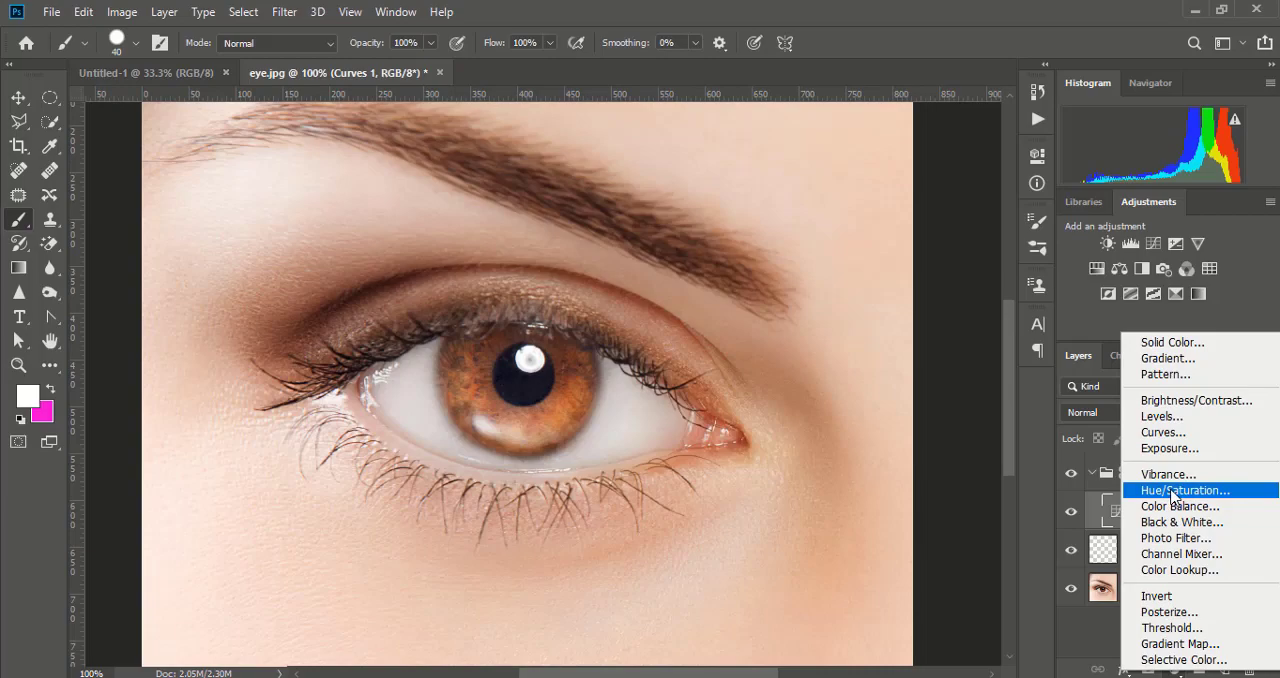
pyautogui.click(1174, 491)
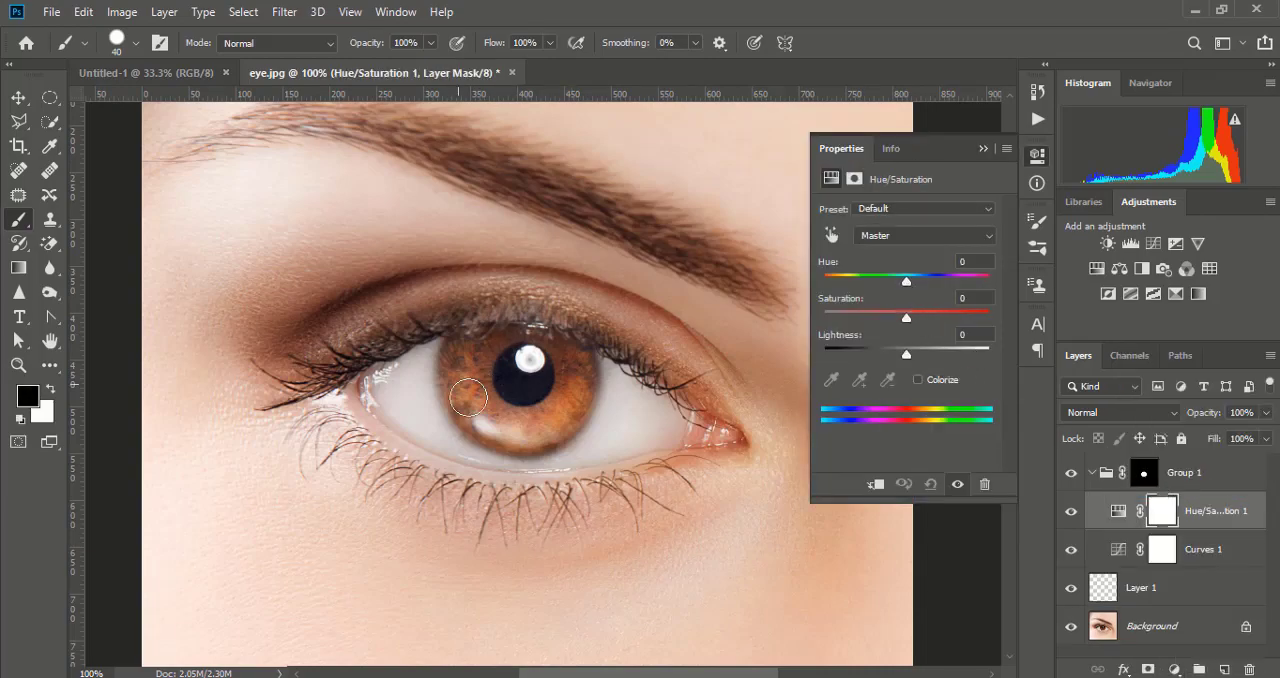
pyautogui.moveTo(907, 283); pyautogui.dragTo(826, 285)
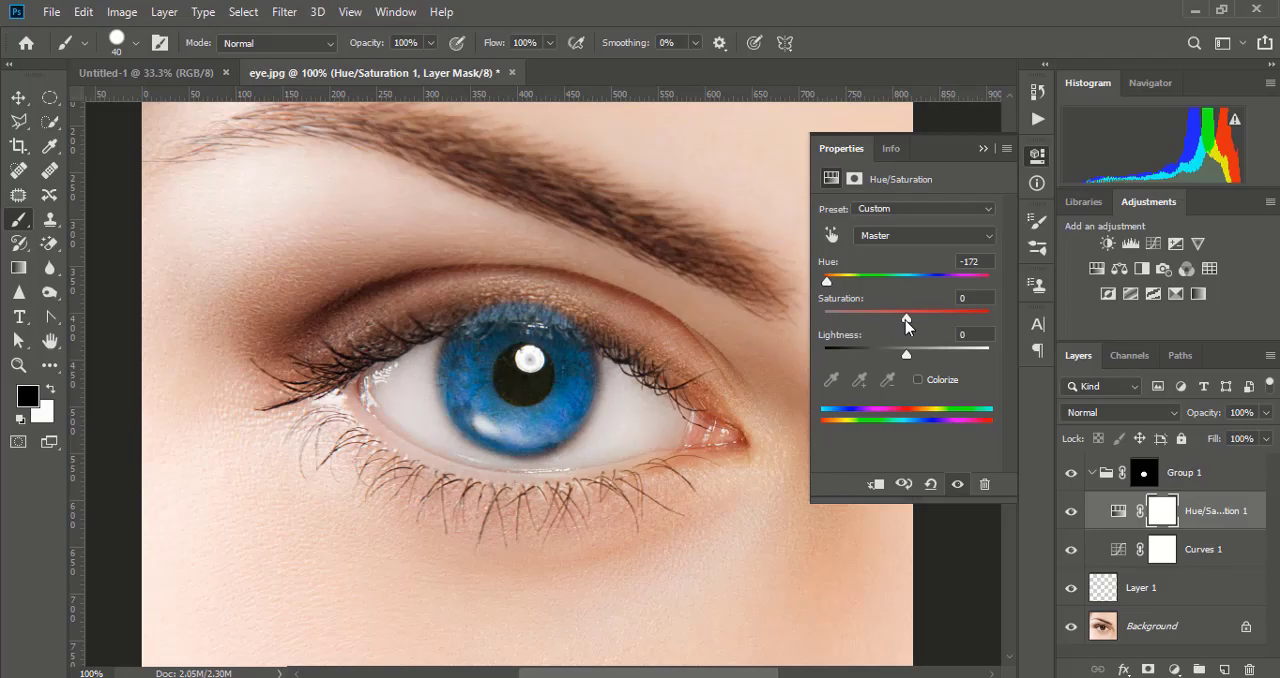
pyautogui.moveTo(906, 320); pyautogui.dragTo(876, 322)
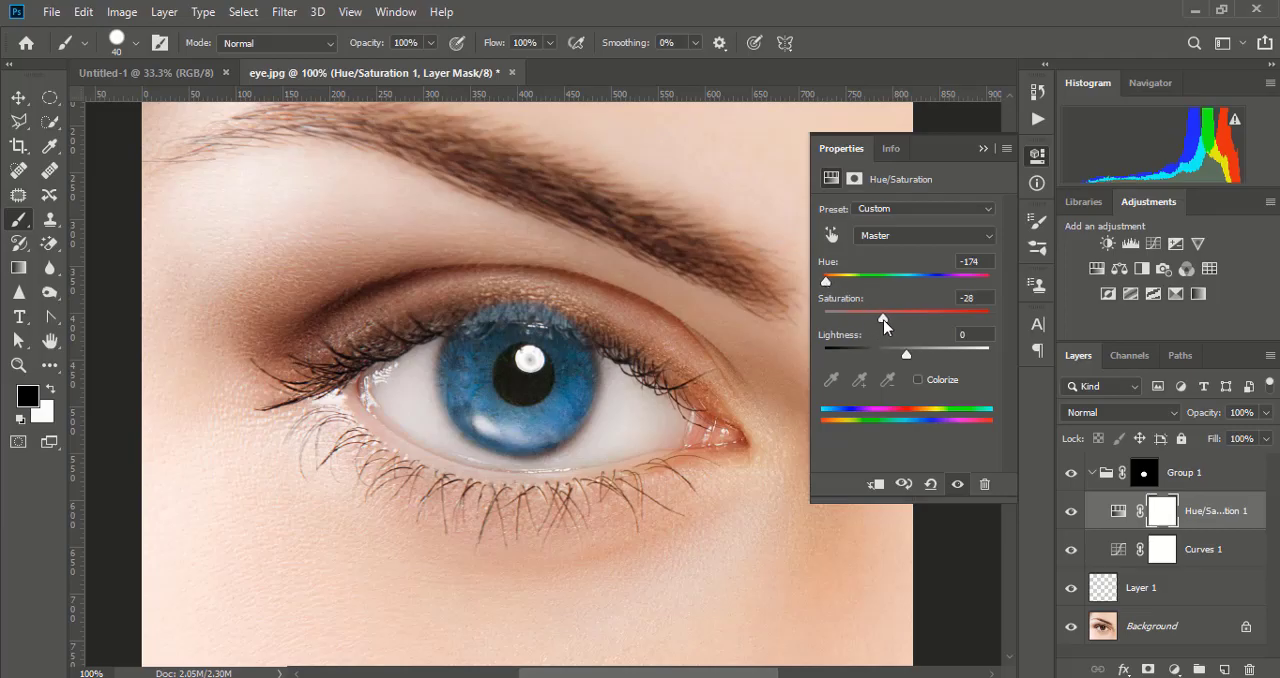
pyautogui.click(983, 149)
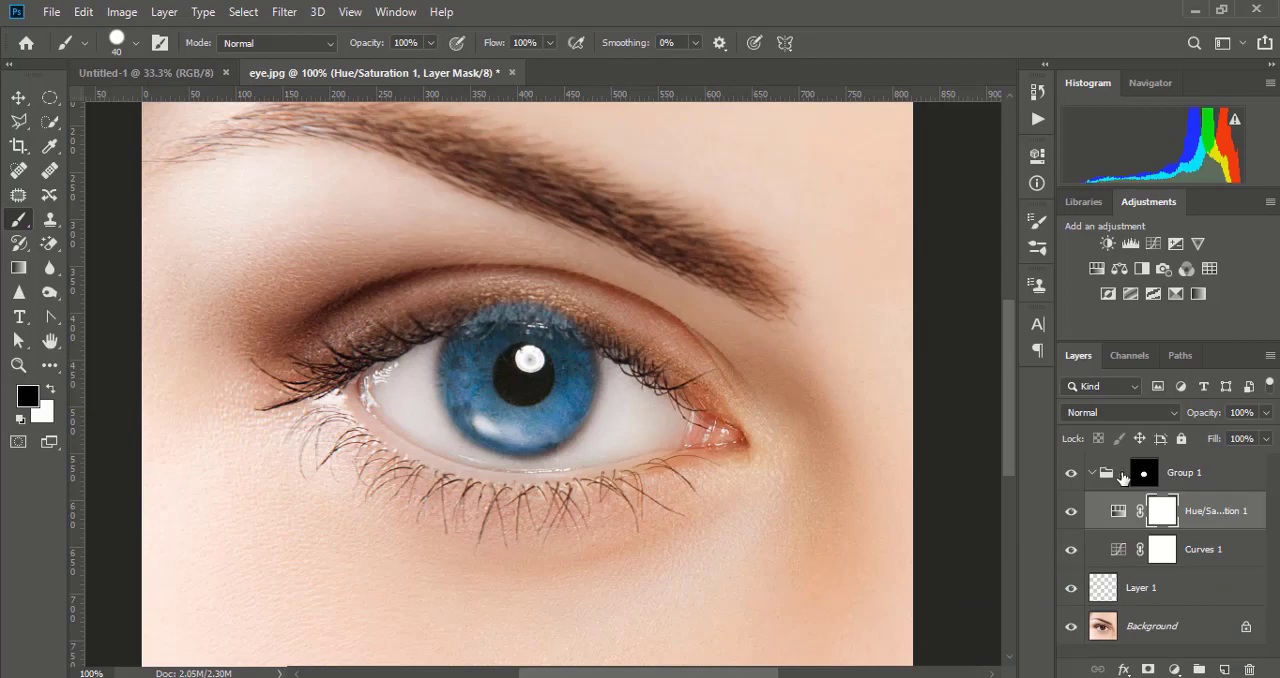
# - Paint black on the Group 1 mask with a 40 px Soft Round brush to remove the blue spill from the upper eyelid and lashes
pyautogui.click(1206, 480)
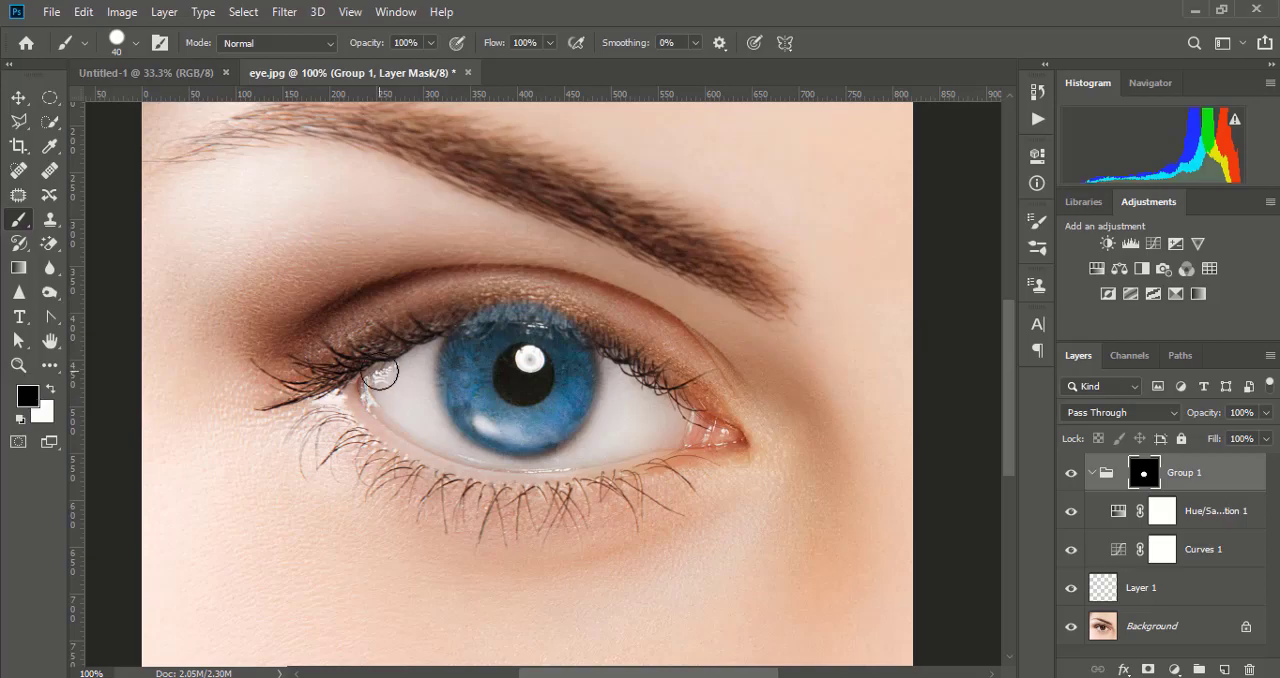
pyautogui.hotkey('ctrl', '=')
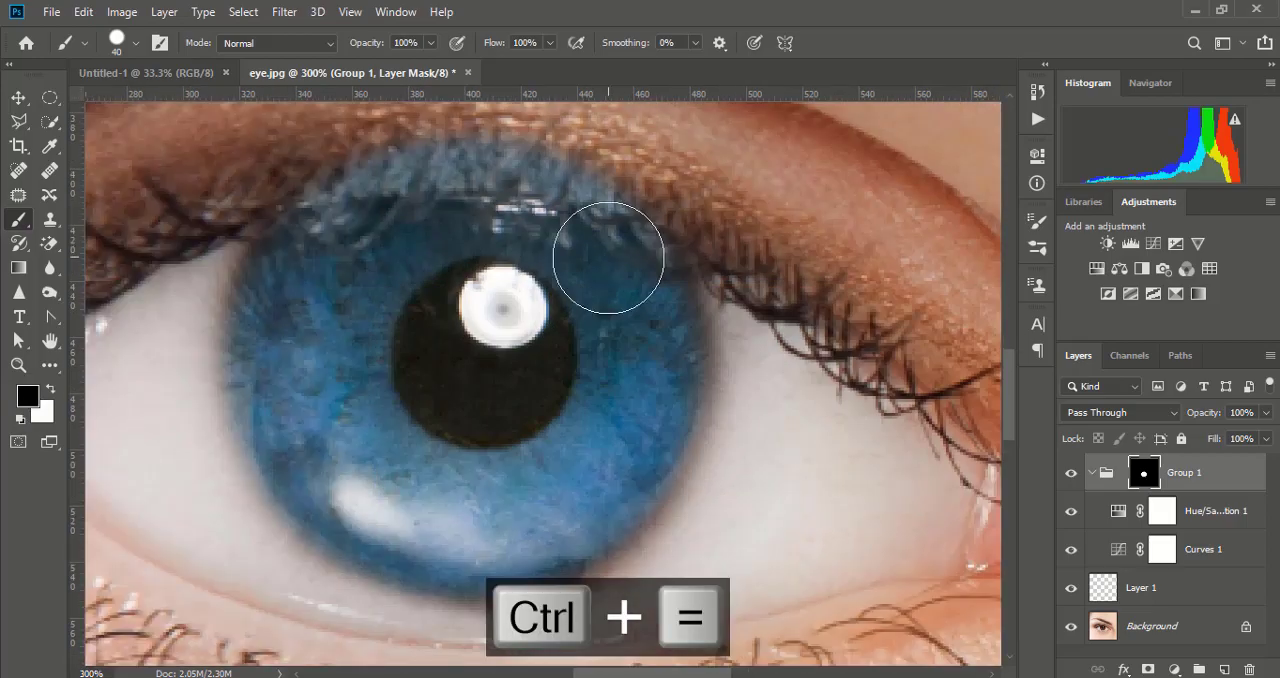
pyautogui.hotkey('ctrl', '=')
pyautogui.moveTo(640, 431); pyautogui.dragTo(643, 430)
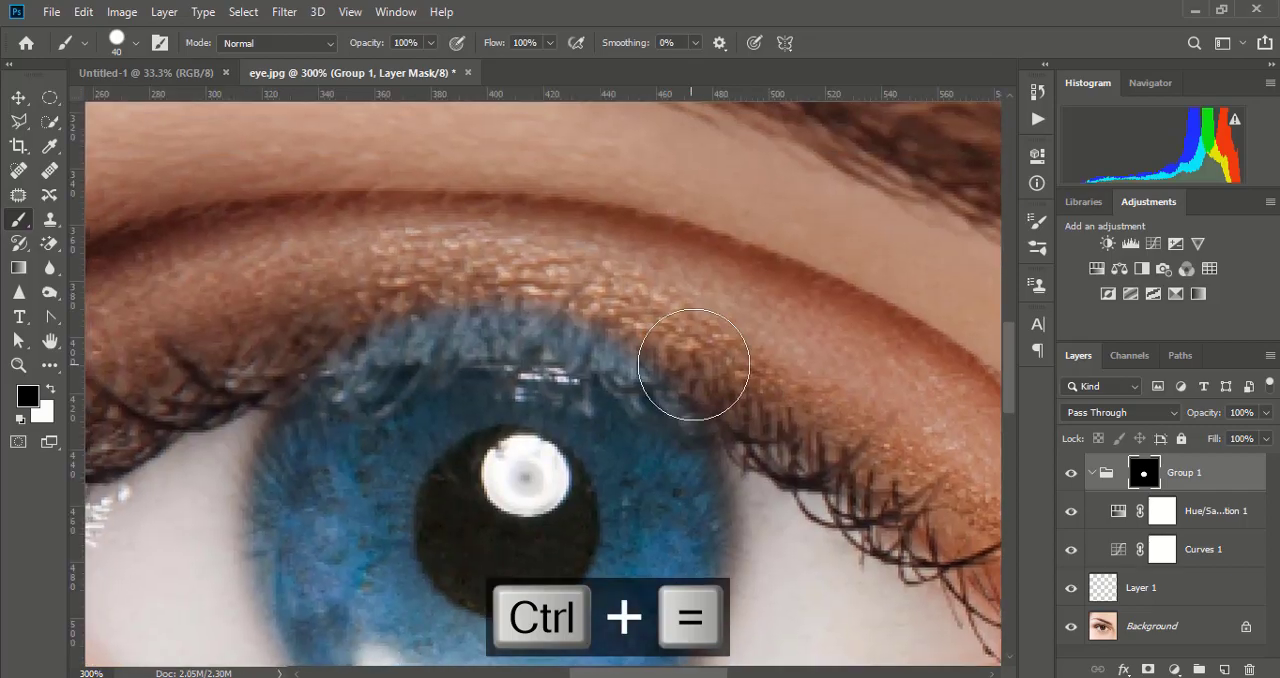
pyautogui.moveTo(690, 349)
pyautogui.mouseDown()
pyautogui.moveTo(637, 332)
pyautogui.moveTo(672, 344)
pyautogui.mouseUp()
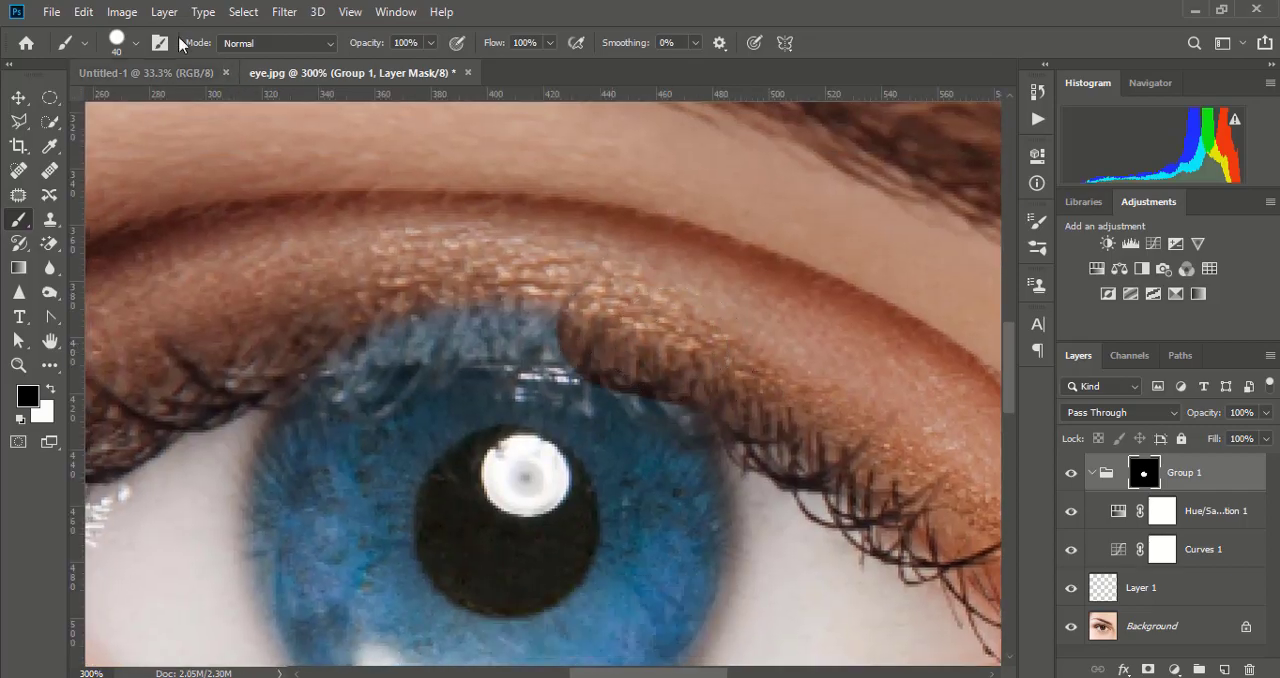
pyautogui.hotkey('ctrl', 'z')
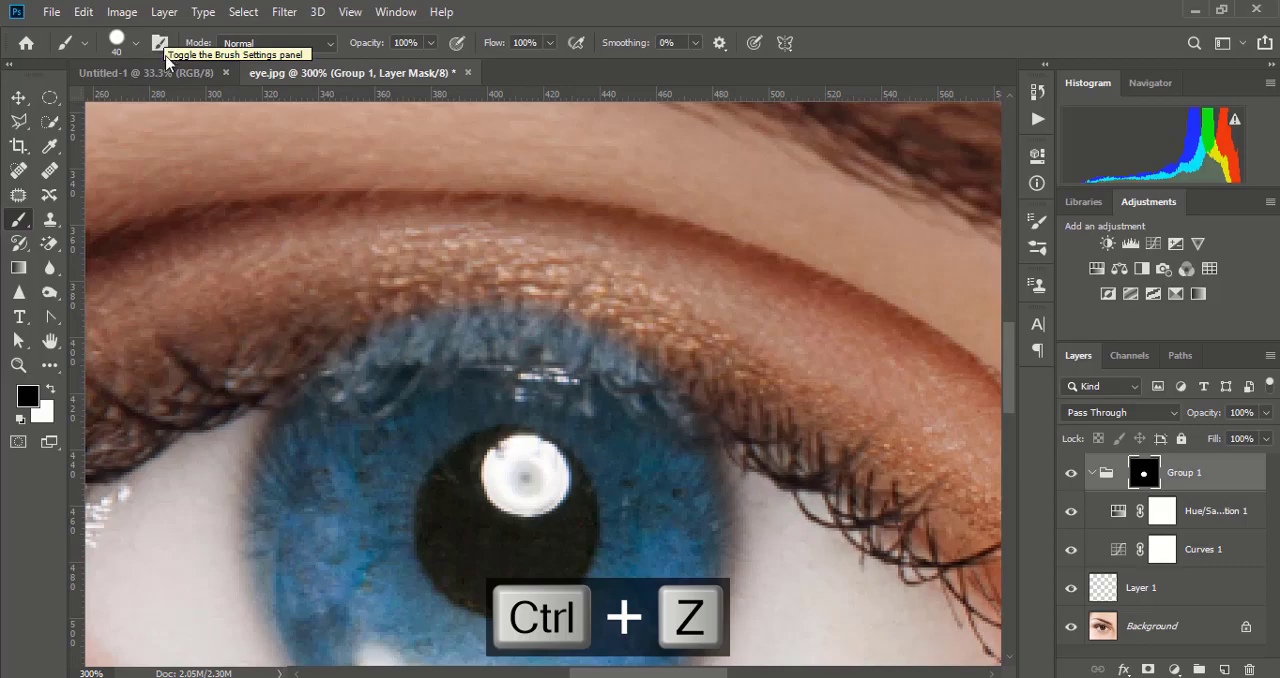
pyautogui.click(135, 43)
pyautogui.doubleClick(116, 261)
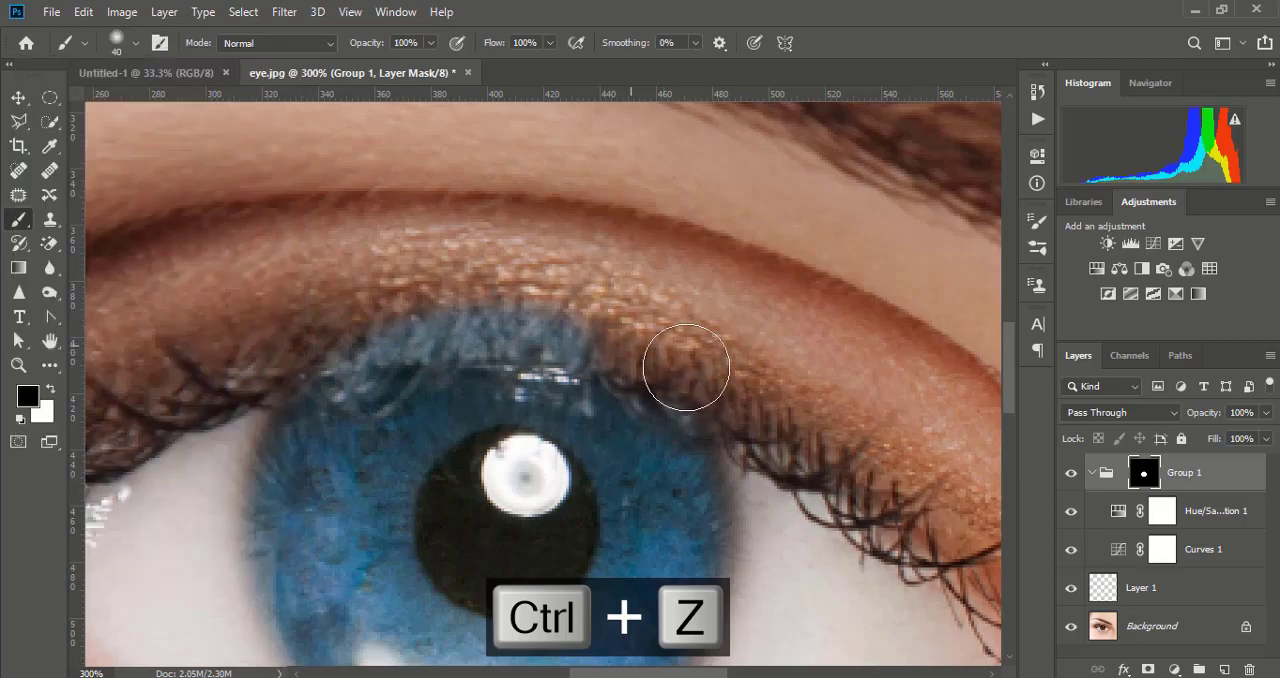
pyautogui.moveTo(629, 363)
pyautogui.mouseDown()
pyautogui.moveTo(529, 319)
pyautogui.moveTo(442, 307)
pyautogui.moveTo(331, 333)
pyautogui.moveTo(446, 318)
pyautogui.moveTo(586, 334)
pyautogui.moveTo(726, 362)
pyautogui.moveTo(765, 391)
pyautogui.mouseUp()
# - Mask the pupil and its highlight out of Group 1 by painting black on the group mask with a 40 px Hard Round brush
pyautogui.scroll(-3, 597, 301)
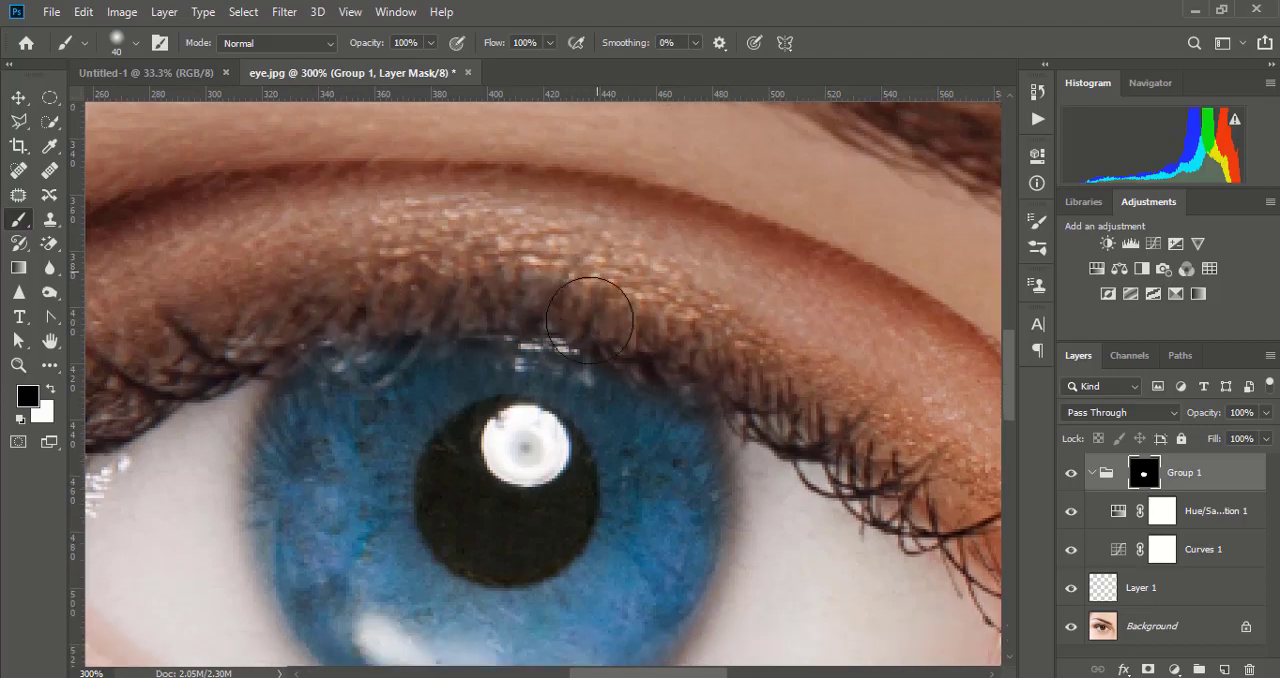
pyautogui.click(135, 44)
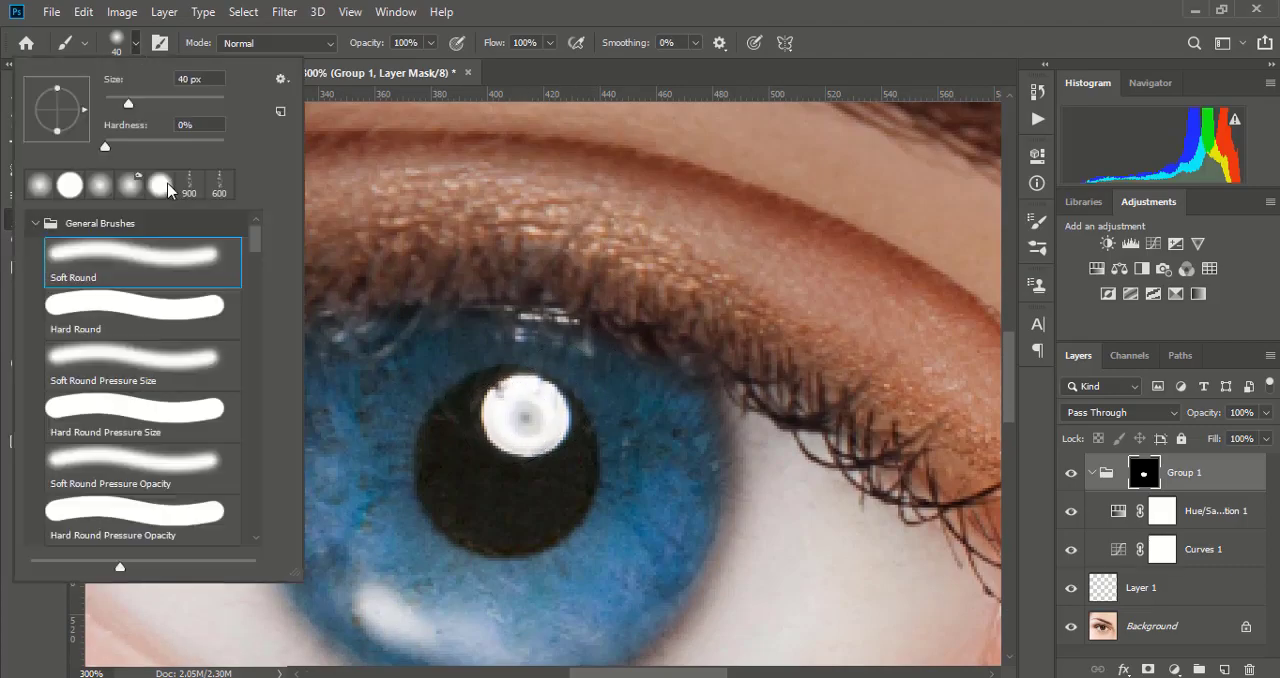
pyautogui.doubleClick(115, 325)
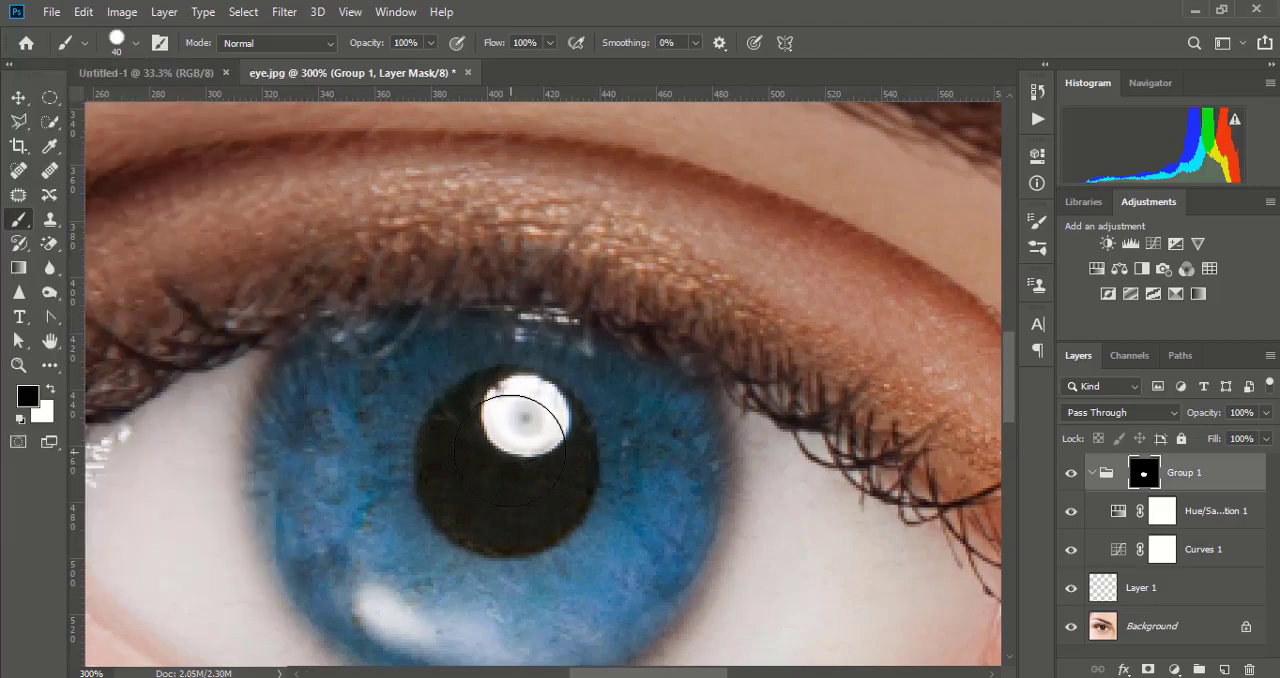
pyautogui.moveTo(508, 456)
pyautogui.mouseDown()
pyautogui.moveTo(466, 468)
pyautogui.moveTo(486, 491)
pyautogui.moveTo(529, 497)
pyautogui.moveTo(543, 456)
pyautogui.moveTo(522, 424)
pyautogui.moveTo(501, 420)
pyautogui.moveTo(471, 452)
pyautogui.moveTo(487, 476)
pyautogui.moveTo(523, 466)
pyautogui.moveTo(523, 479)
pyautogui.moveTo(521, 466)
pyautogui.mouseUp()
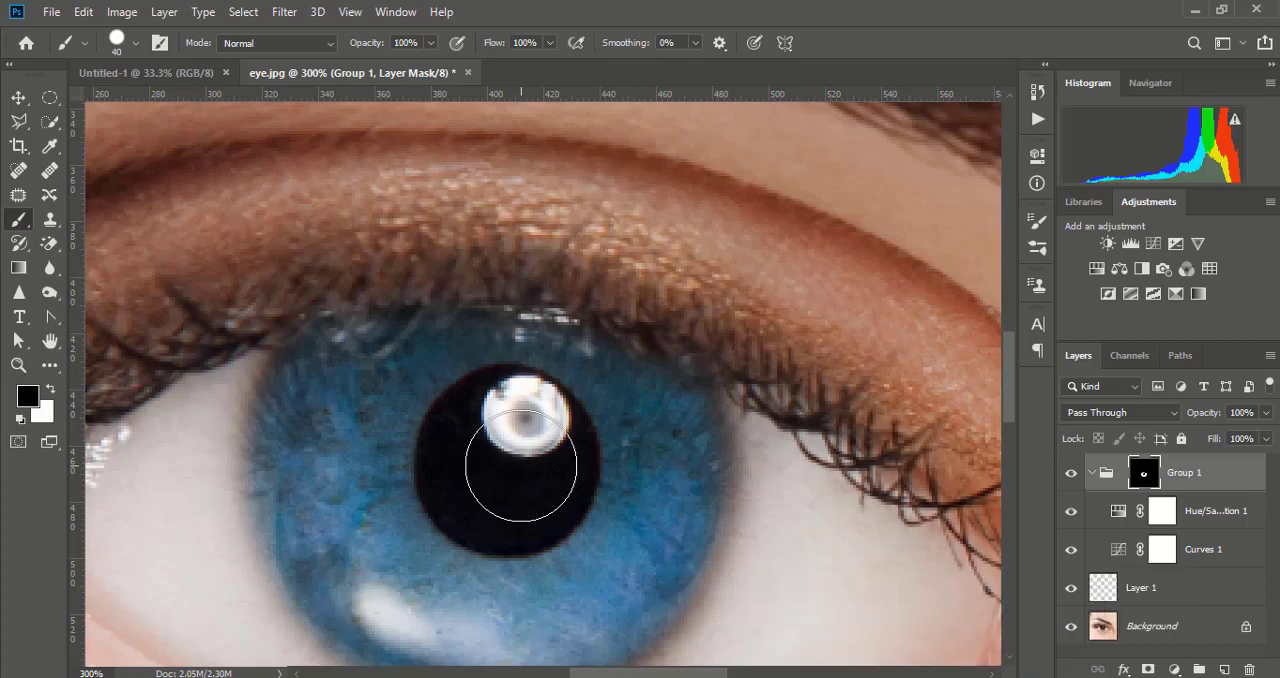
pyautogui.hotkey('ctrl', '-')
pyautogui.hotkey('ctrl', '-')
pyautogui.hotkey('ctrl', '-')
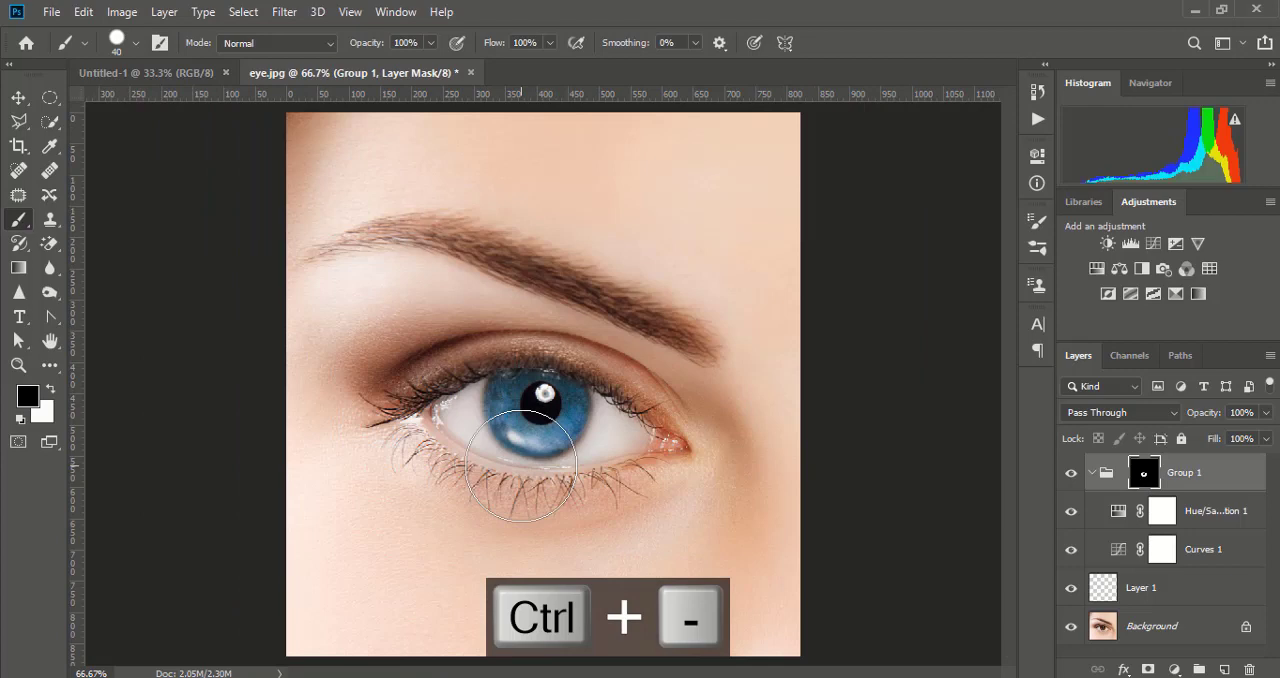
pyautogui.hotkey('ctrl', '=')
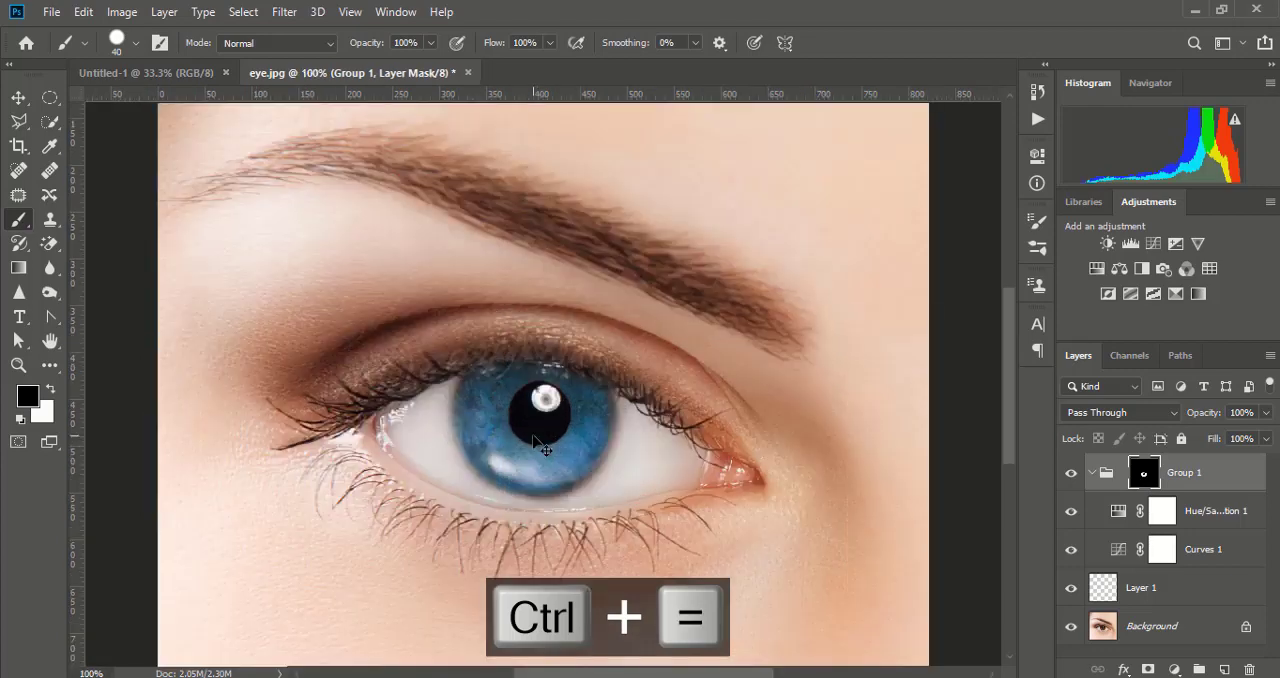
pyautogui.hotkey('ctrl', '=')
pyautogui.hotkey('ctrl', '-')
pyautogui.moveTo(521, 413); pyautogui.dragTo(533, 434)
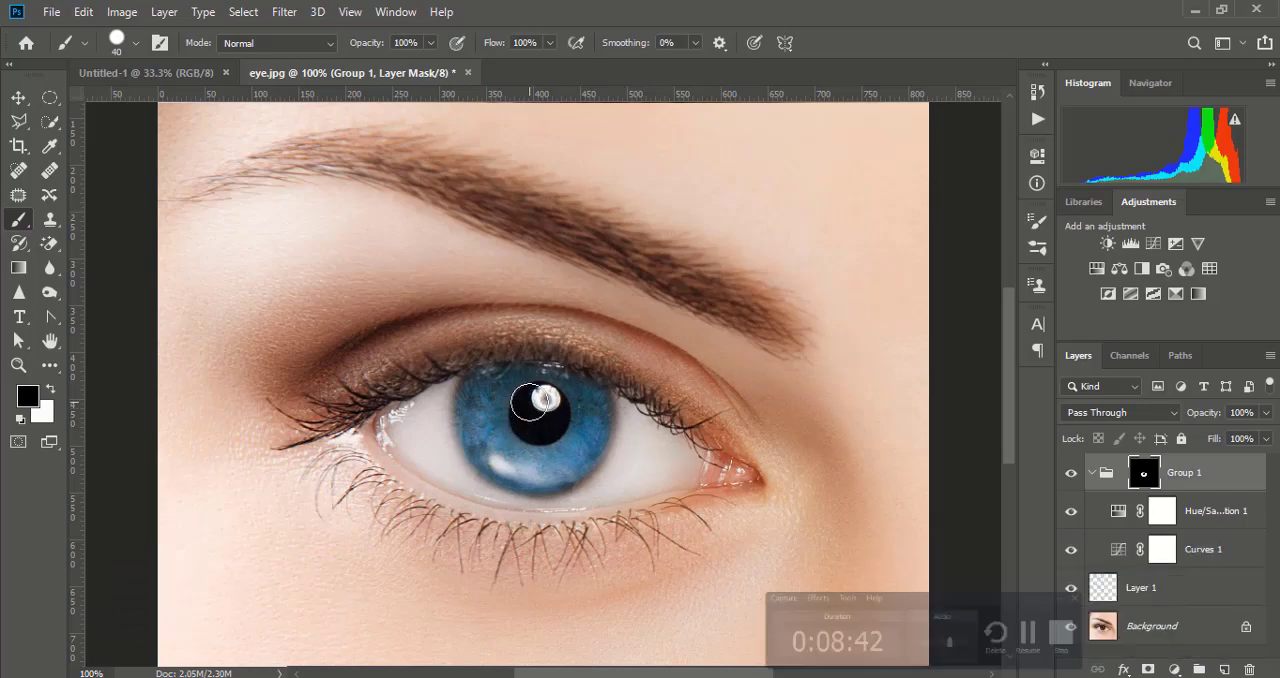
# - Add a Curves adjustment above the Hue/Saturation layer and pull its Blue curve down at input 155
pyautogui.click(1192, 516)
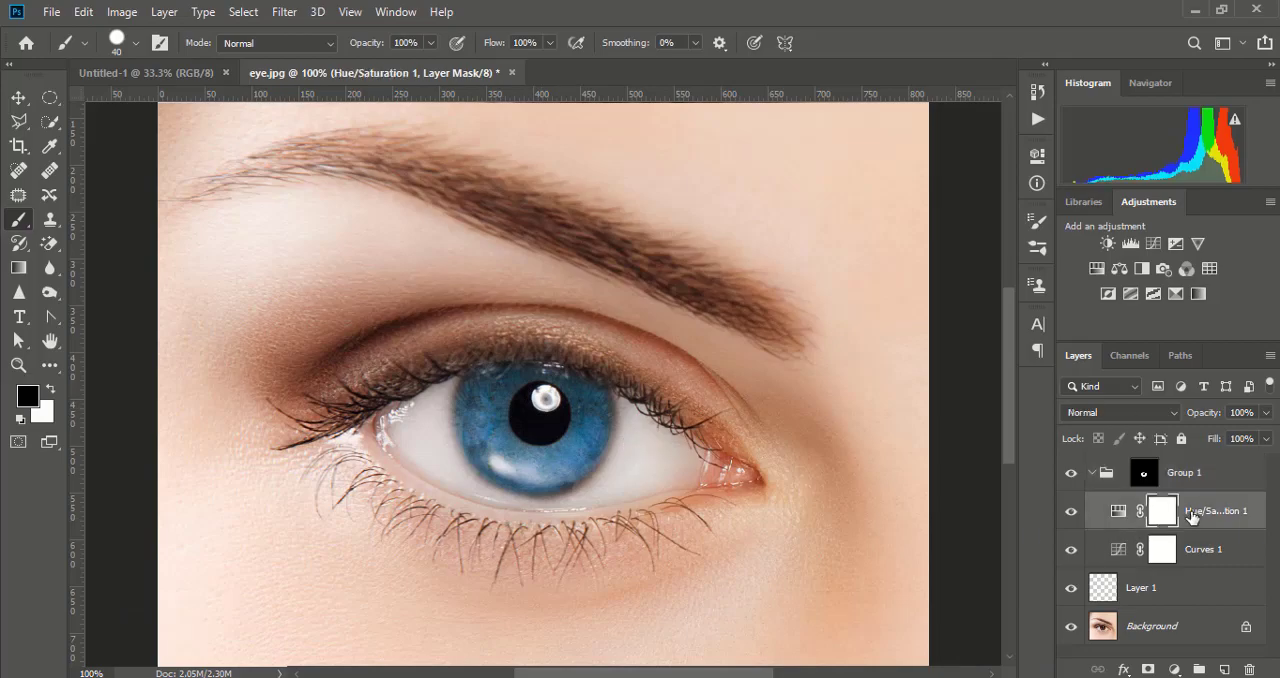
pyautogui.click(1175, 670)
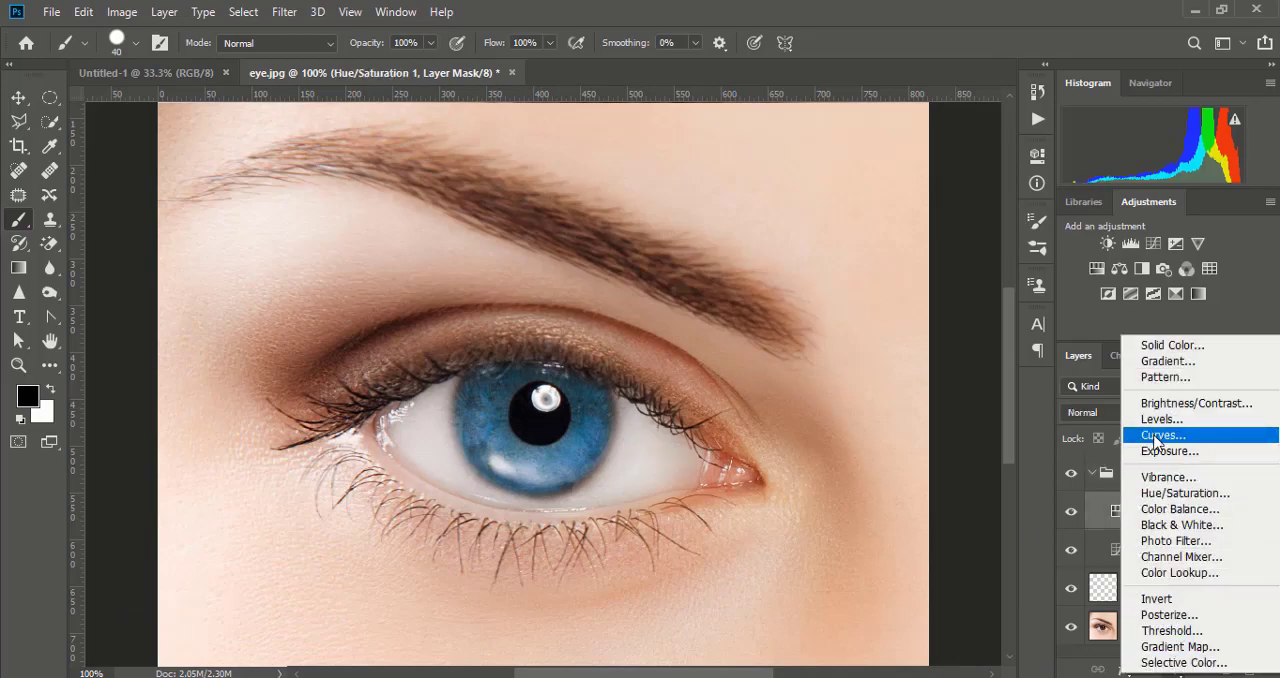
pyautogui.click(1157, 436)
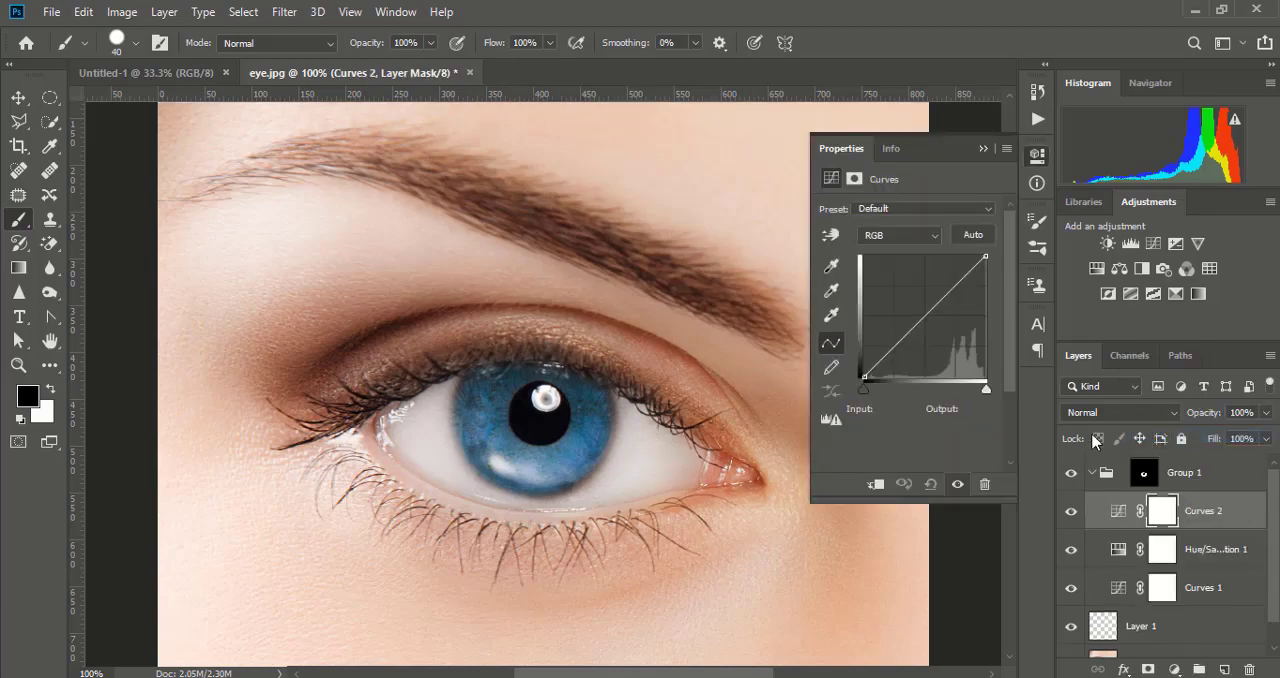
pyautogui.click(935, 235)
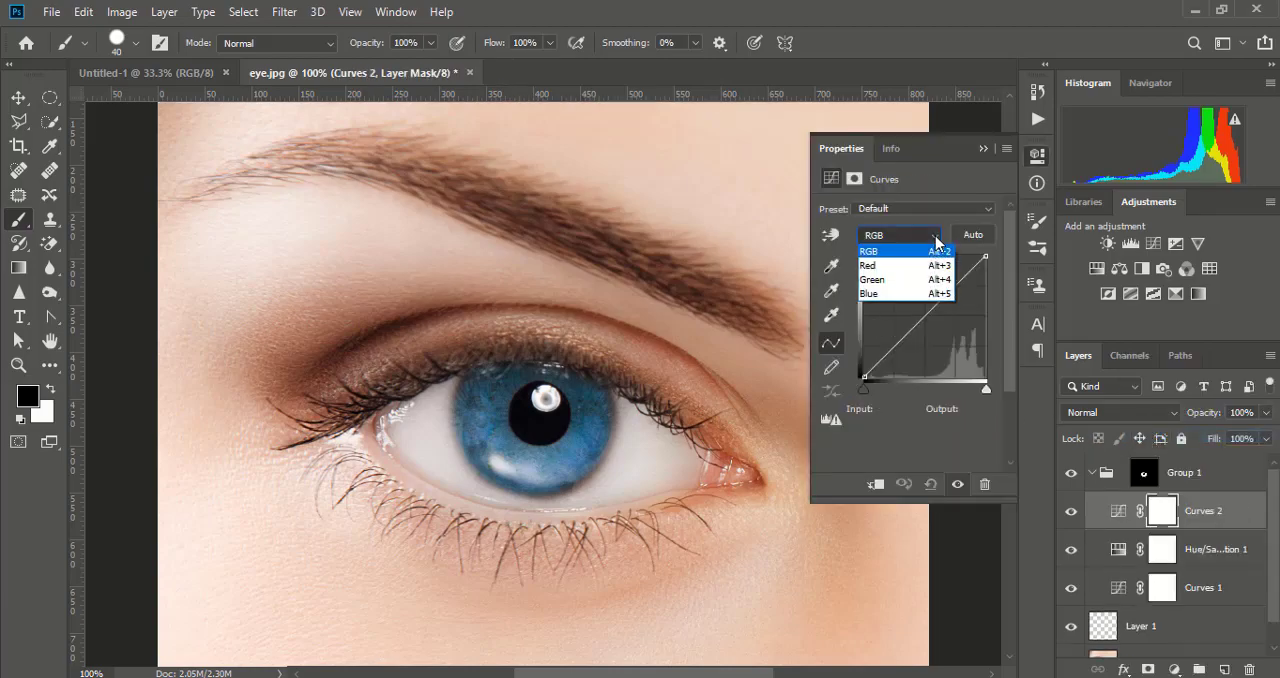
pyautogui.click(880, 294)
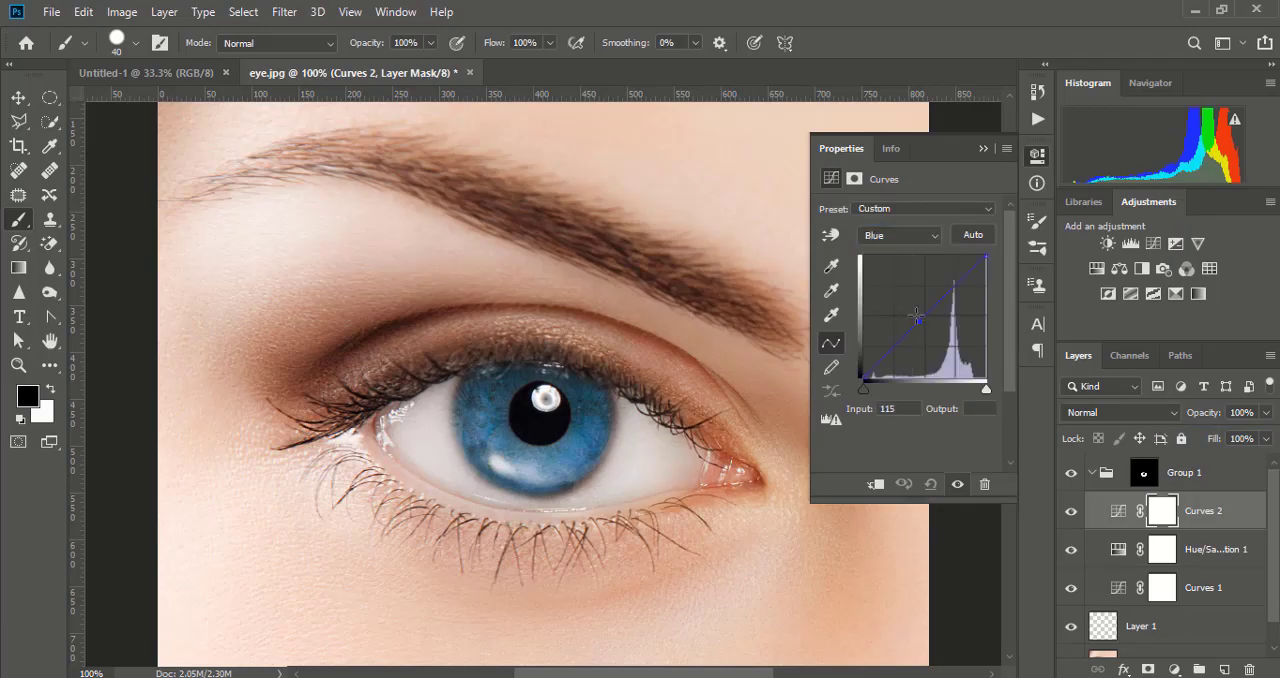
pyautogui.moveTo(919, 320); pyautogui.dragTo(938, 337)
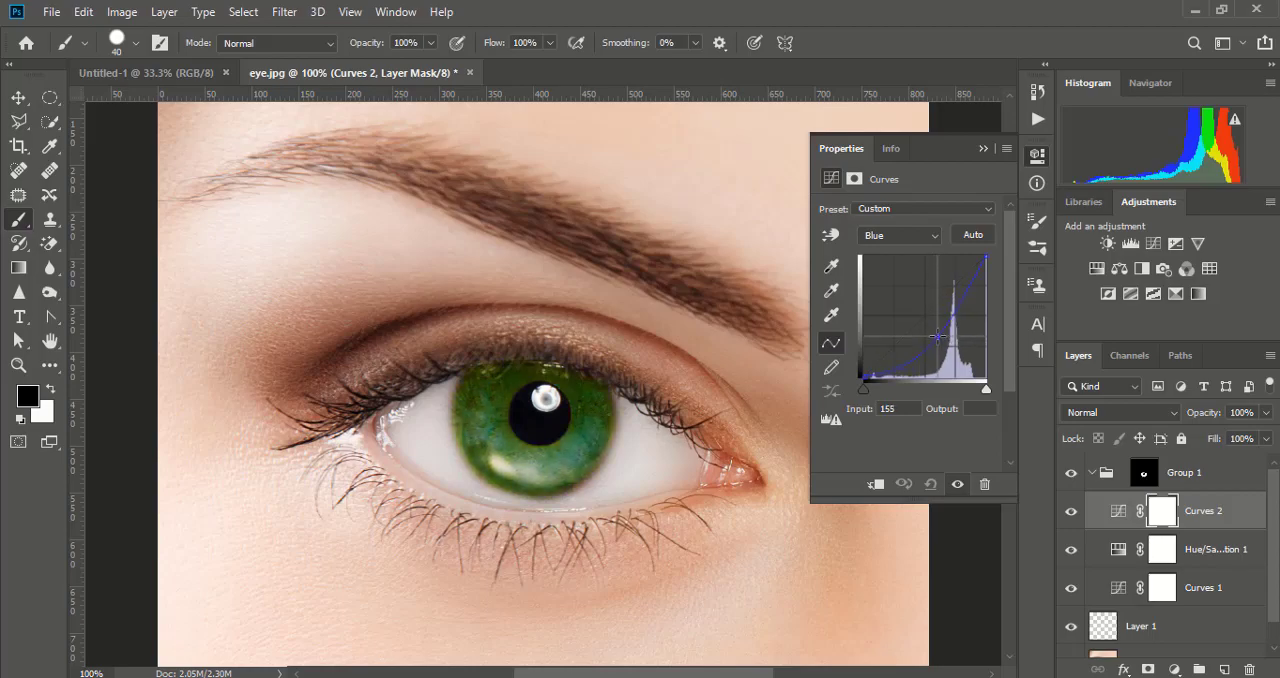
# - Pull the new adjustment's Green curve down at input 145 and raise its Red curve at input 101
pyautogui.click(930, 247)
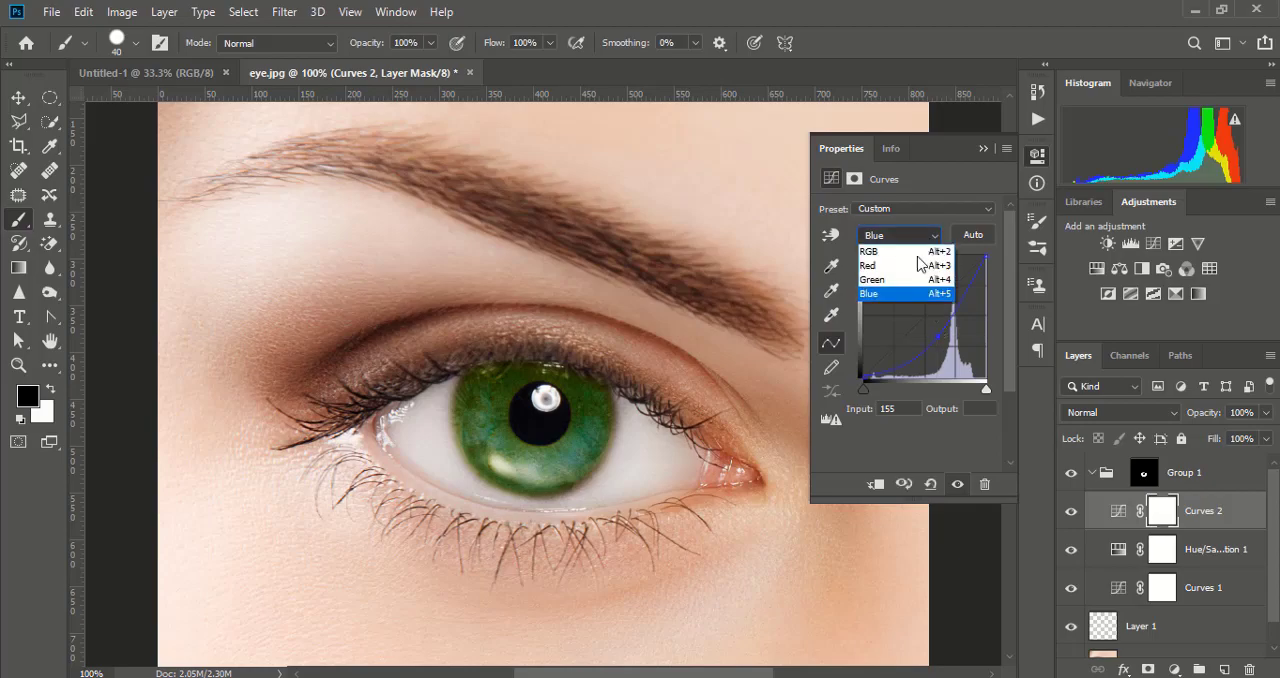
pyautogui.click(890, 286)
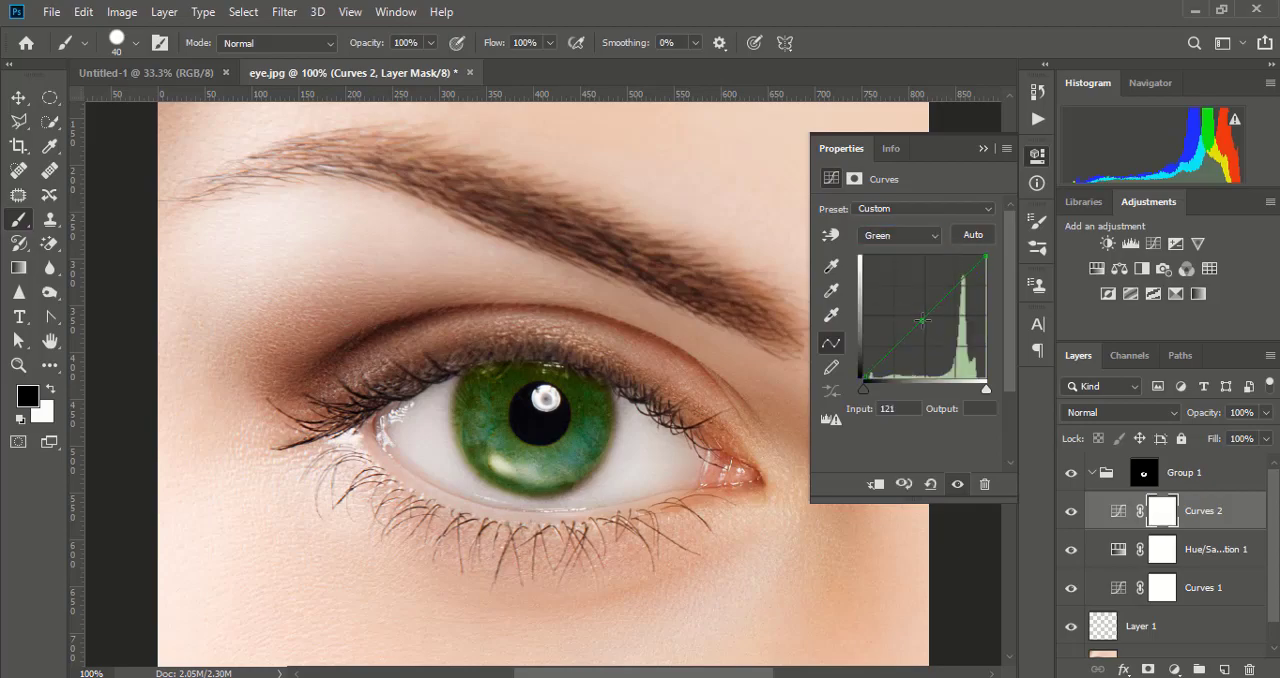
pyautogui.moveTo(922, 320); pyautogui.dragTo(933, 330)
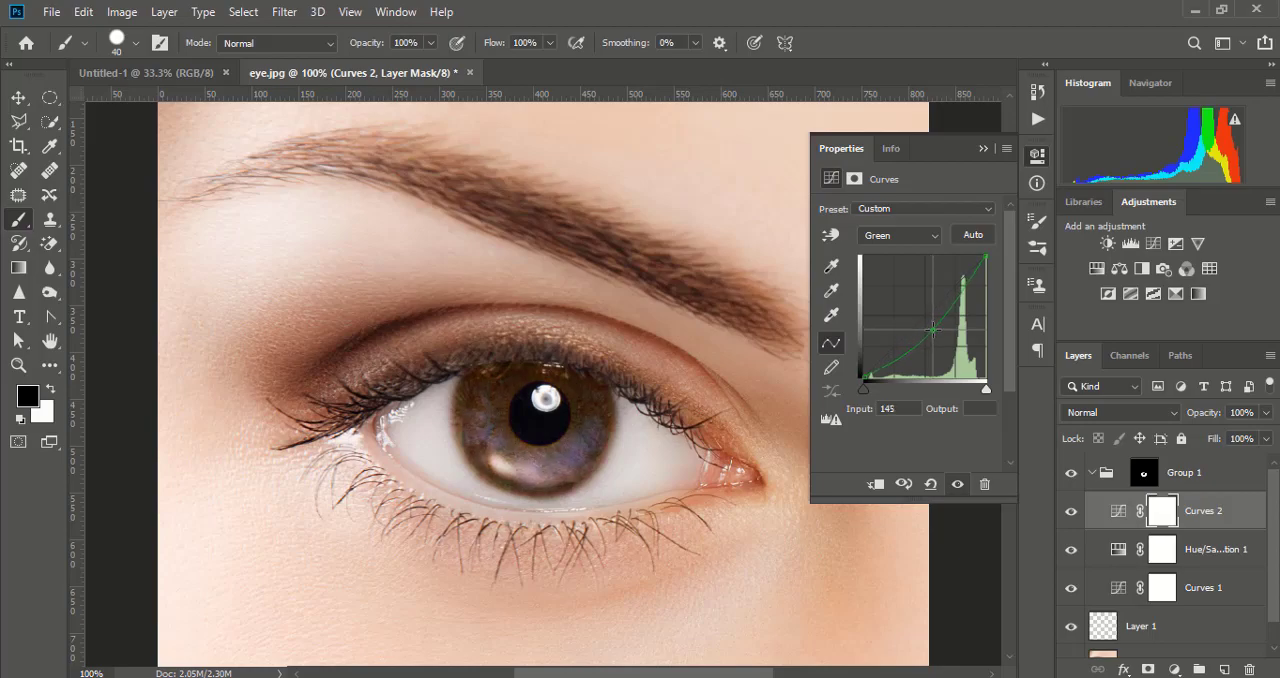
pyautogui.click(934, 240)
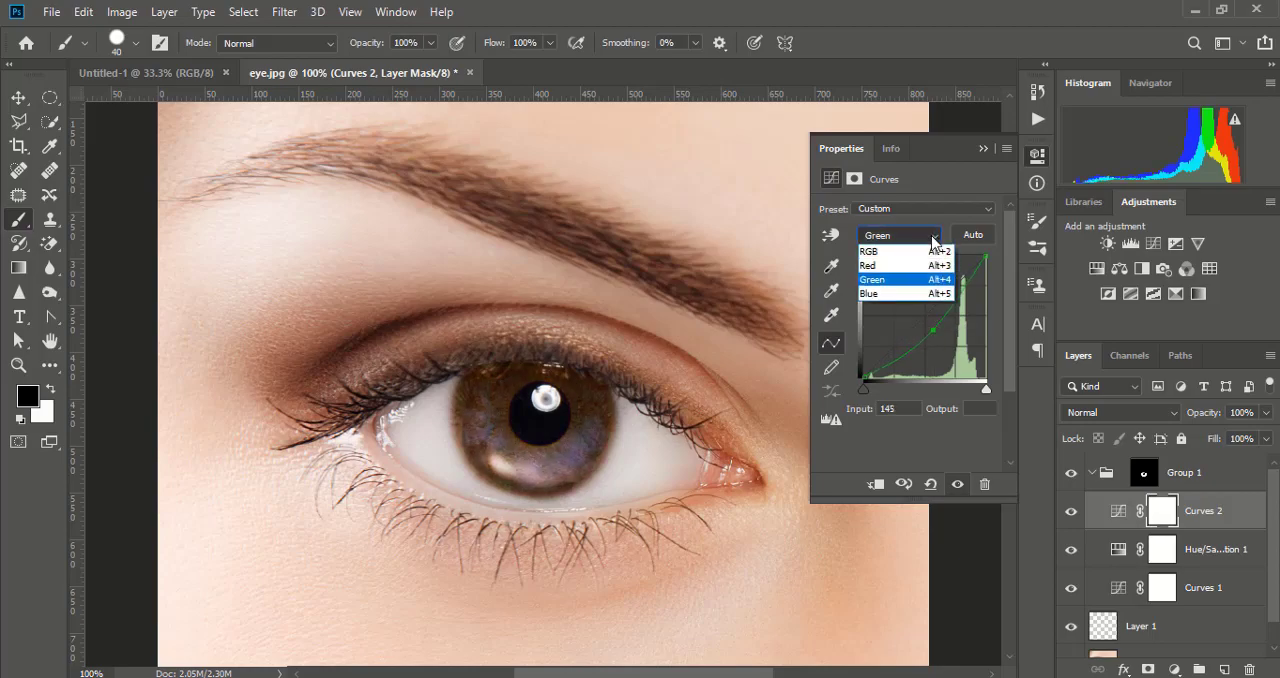
pyautogui.click(890, 265)
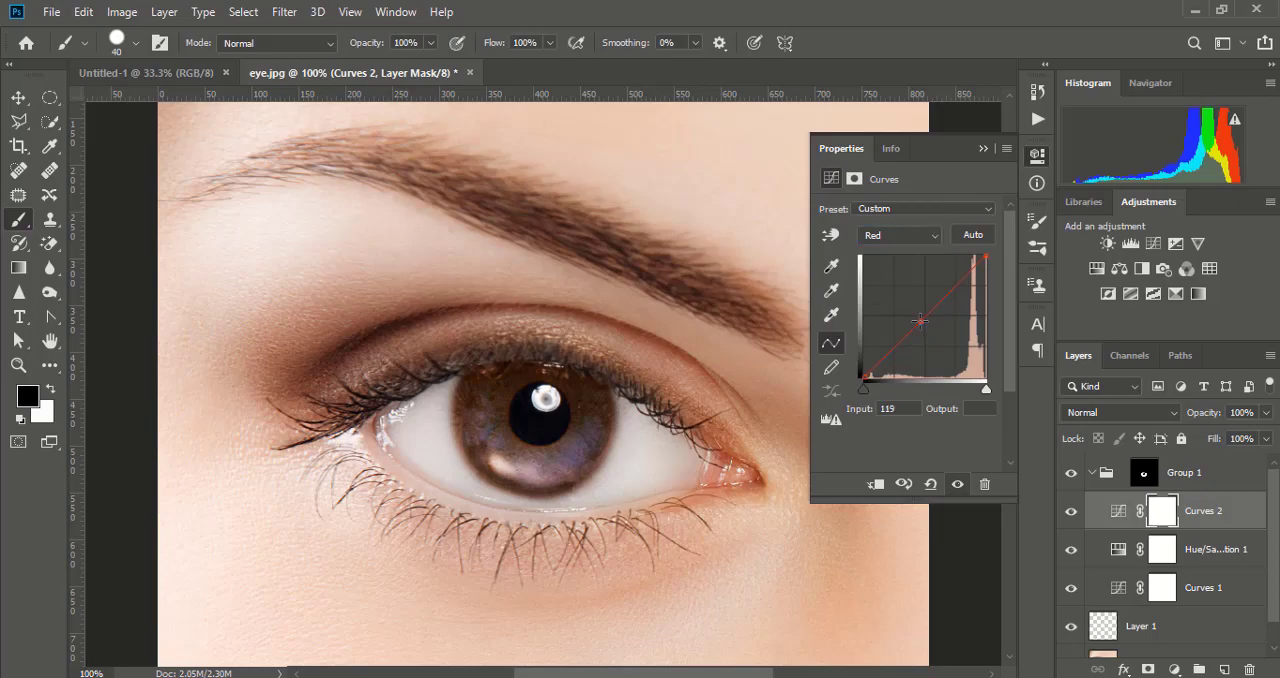
pyautogui.moveTo(920, 320); pyautogui.dragTo(912, 311)
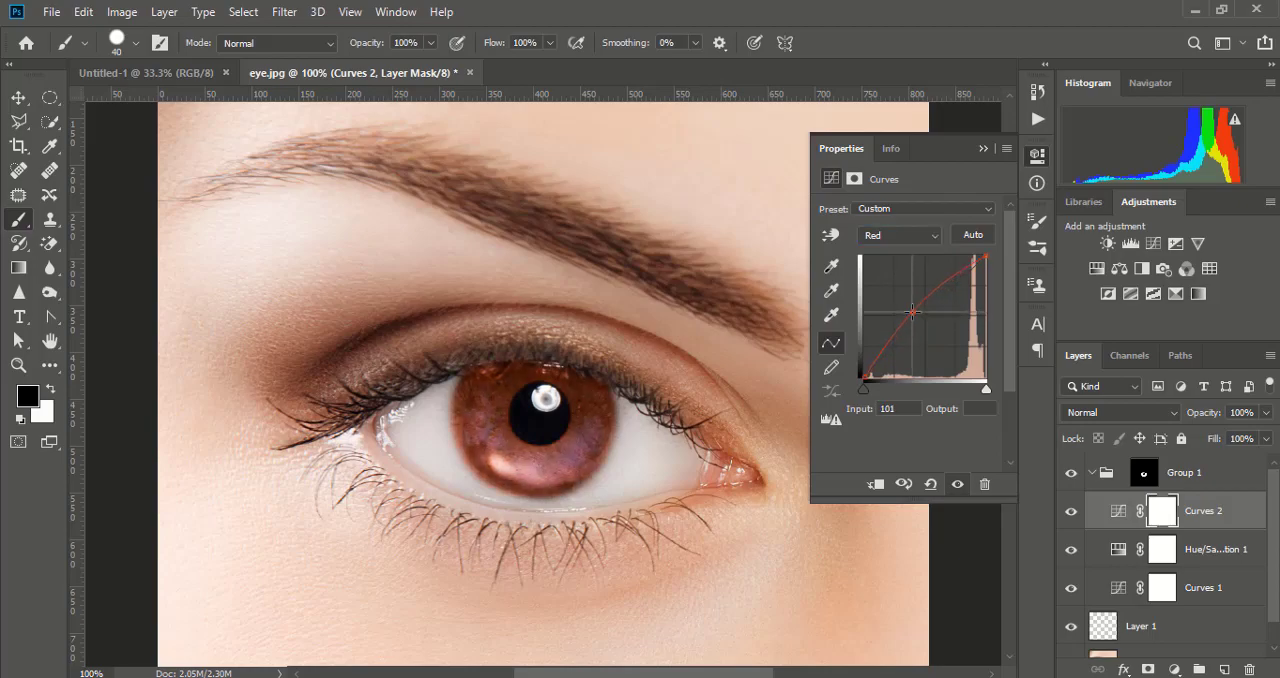
# - Raise the composite RGB curve of the Curves 2 adjustment at input 95 to brighten the iris
pyautogui.click(932, 238)
pyautogui.click(875, 242)
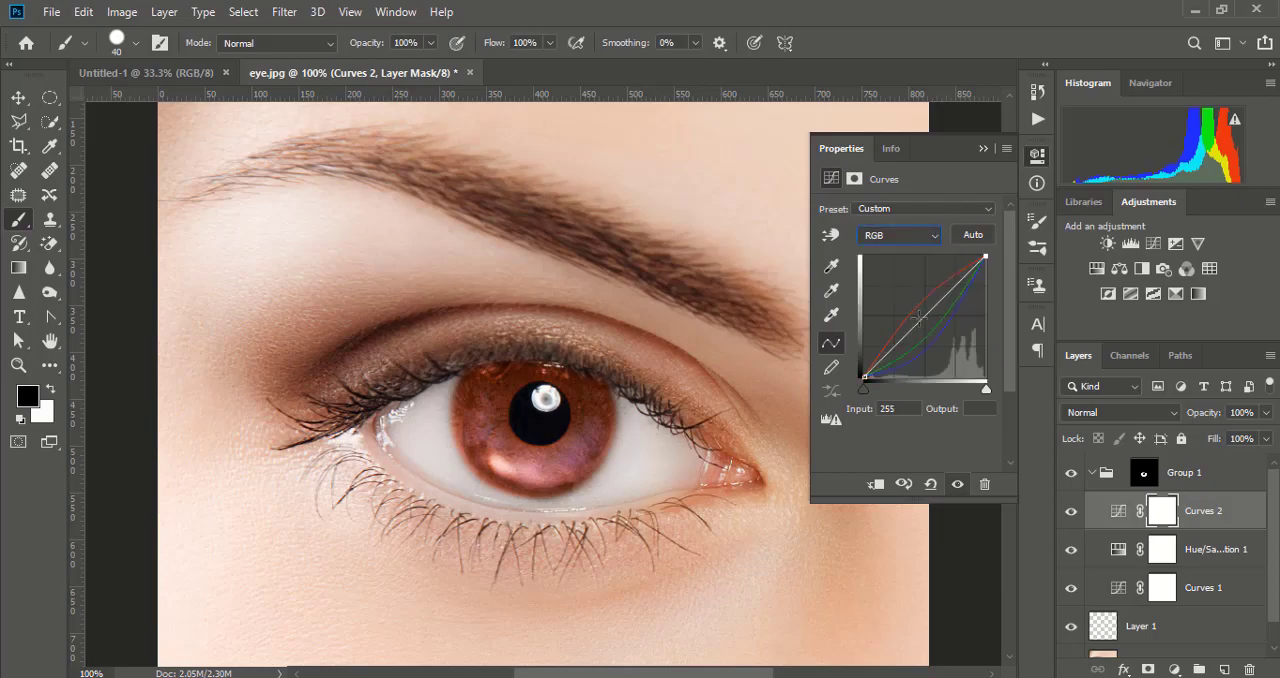
pyautogui.moveTo(918, 316); pyautogui.dragTo(909, 307)
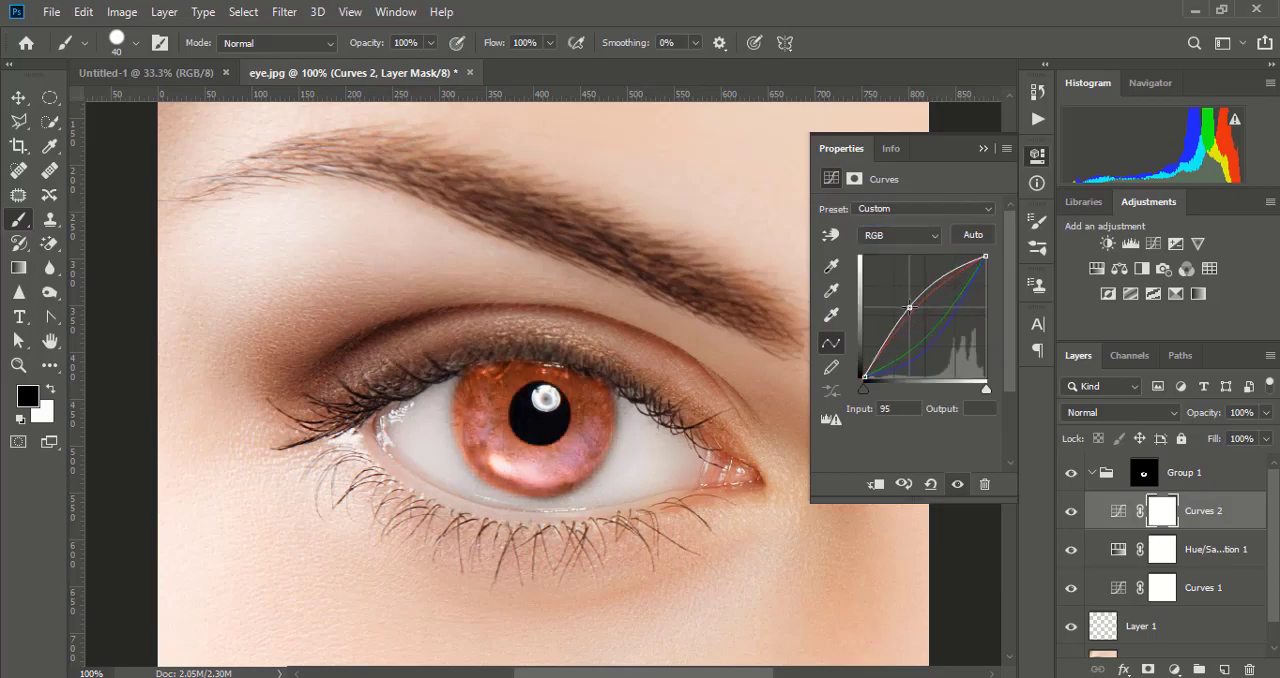
# - Move the Blue curve's point to input 169 and the Green curve's point to input 139 in the Curves 2 adjustment
pyautogui.click(920, 236)
pyautogui.click(903, 292)
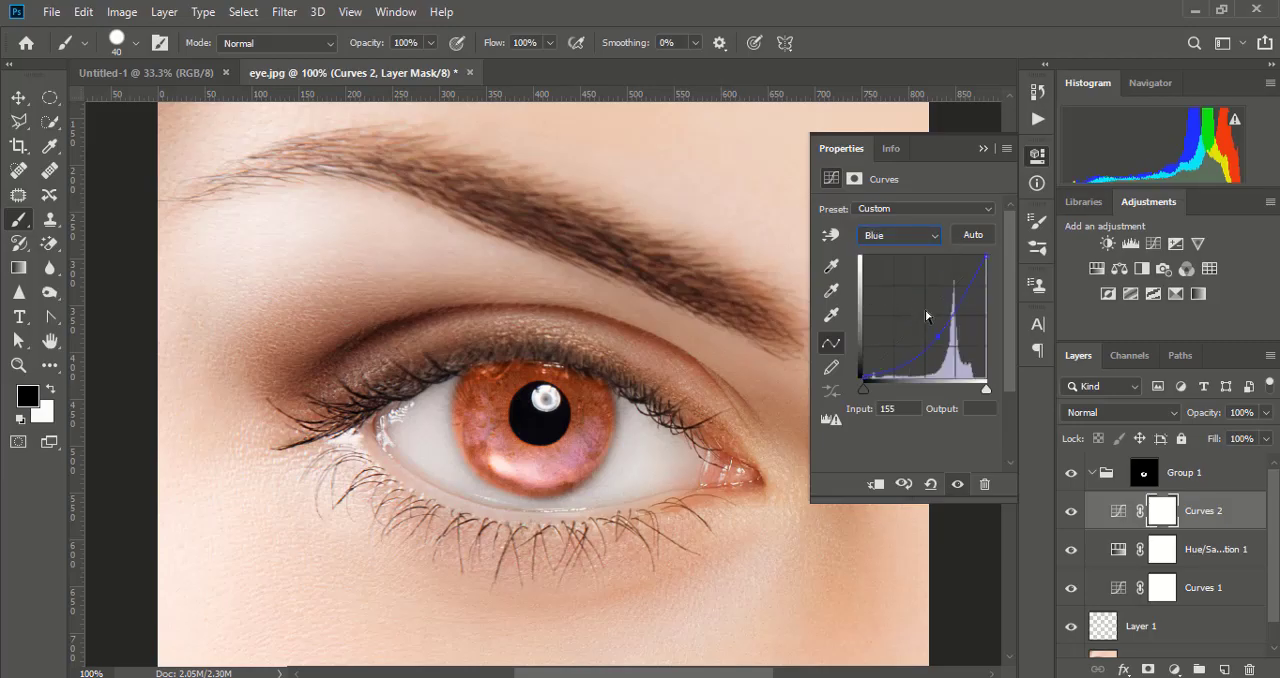
pyautogui.moveTo(944, 337); pyautogui.dragTo(944, 336)
pyautogui.click(927, 236)
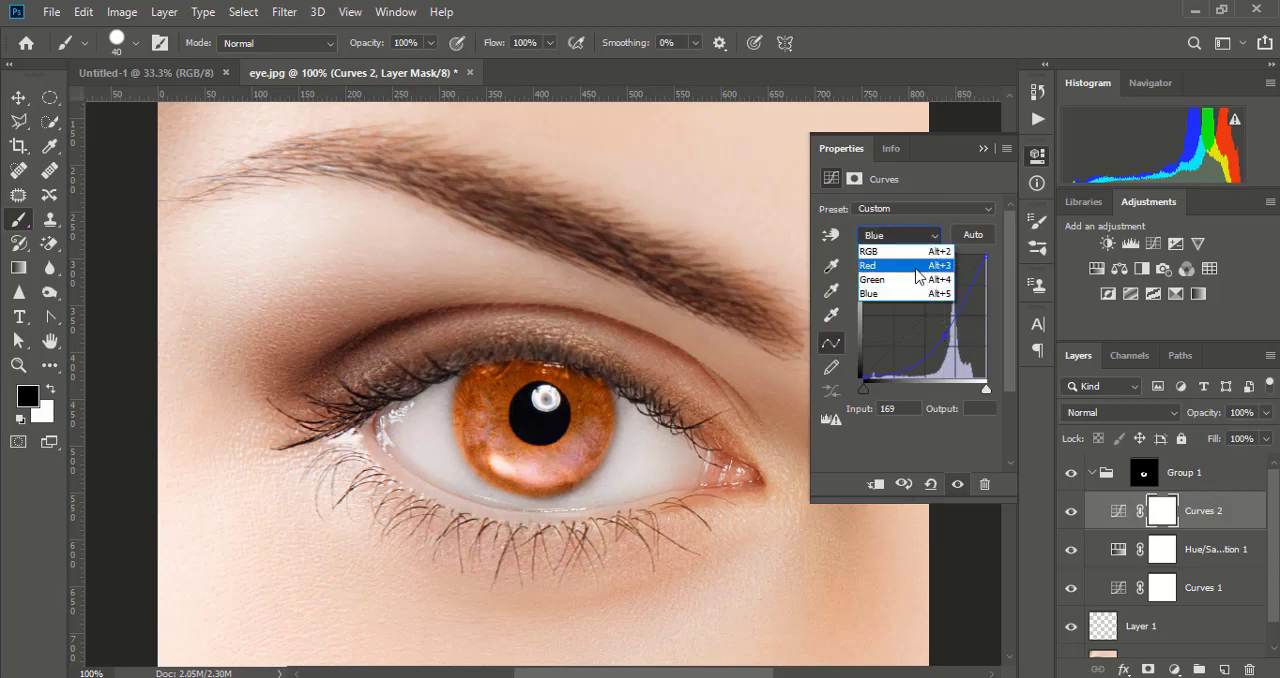
pyautogui.click(914, 278)
pyautogui.moveTo(934, 329)
pyautogui.mouseDown()
pyautogui.moveTo(938, 344)
pyautogui.moveTo(931, 328)
pyautogui.mouseUp()
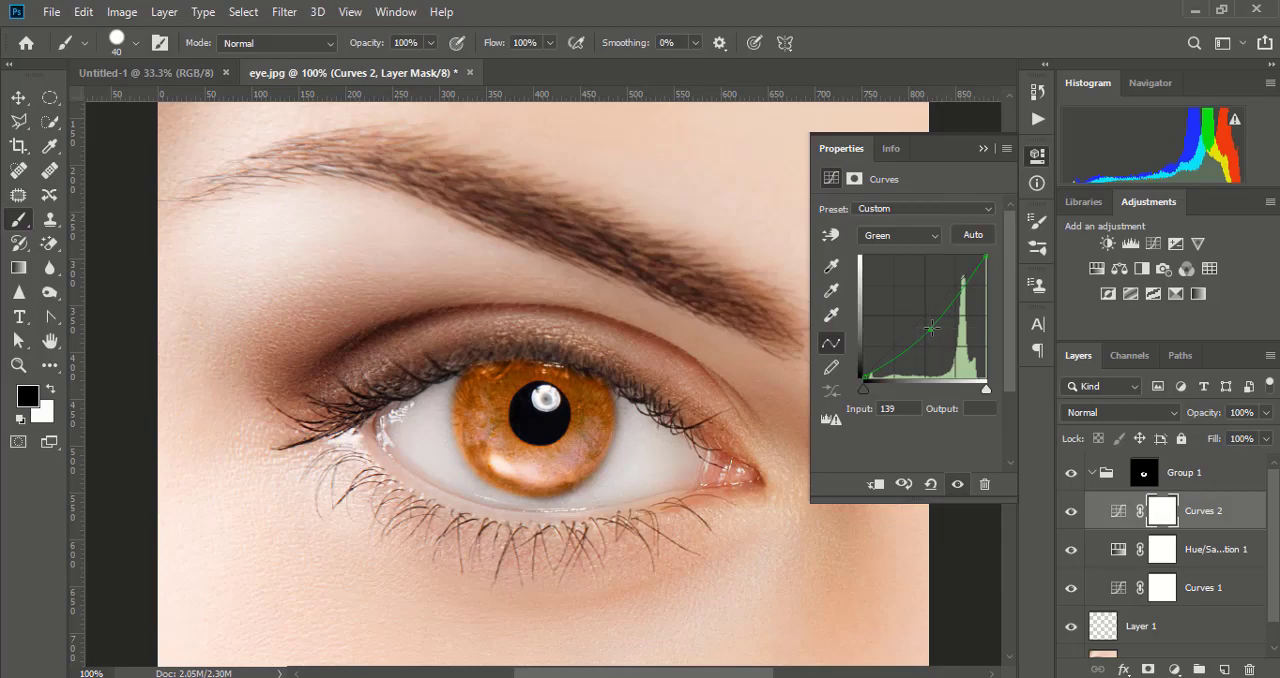
pyautogui.click(982, 149)
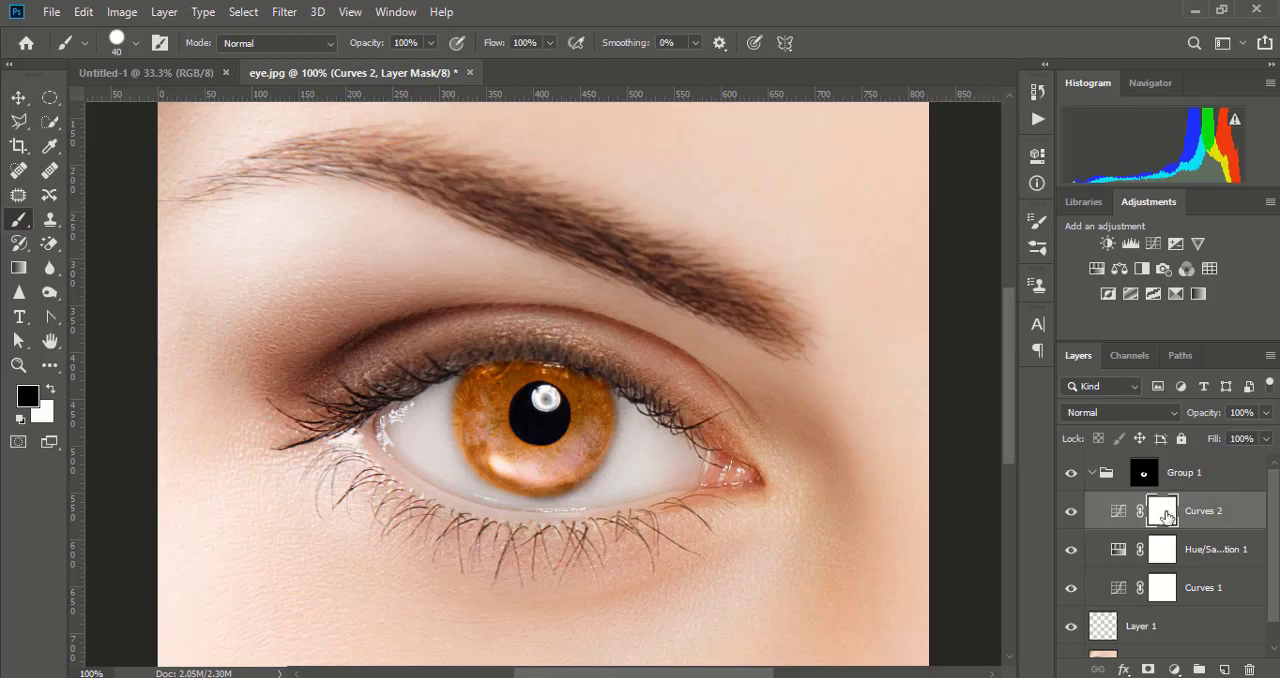
# - Invert the Curves 2 layer mask to hide the adjustment and toggle the layer's visibility to check it
pyautogui.hotkey('ctrl', 'i')
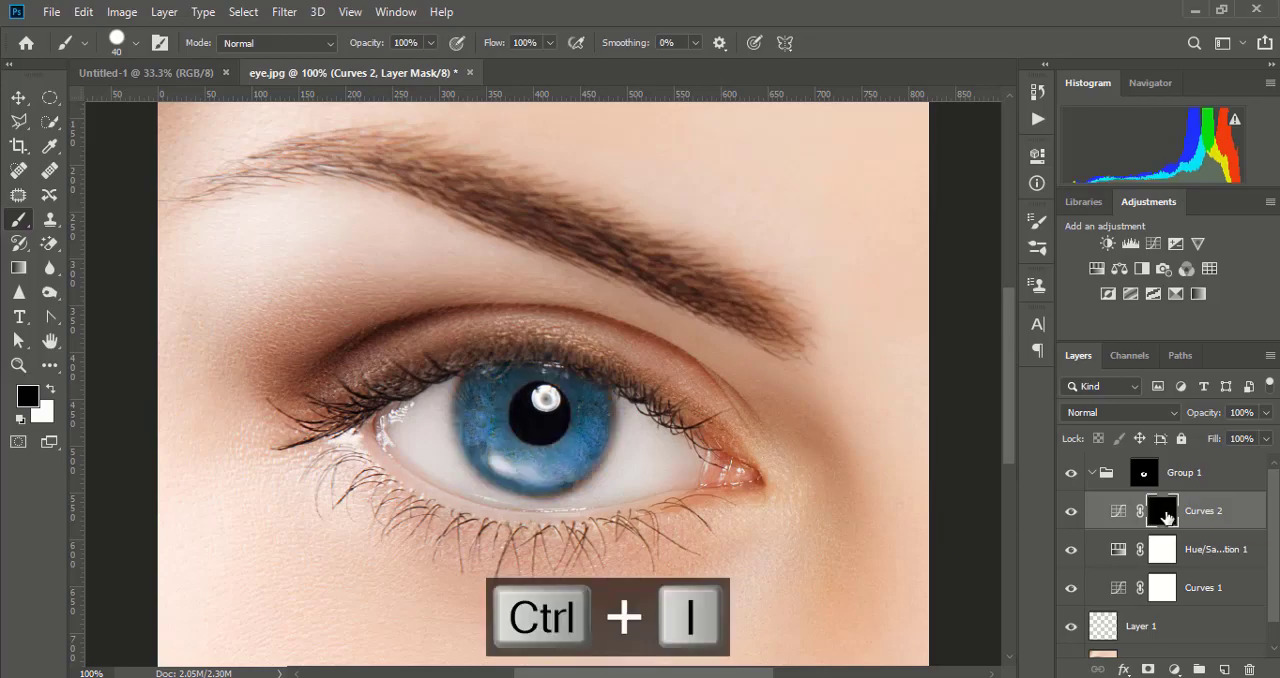
pyautogui.click(1071, 512)
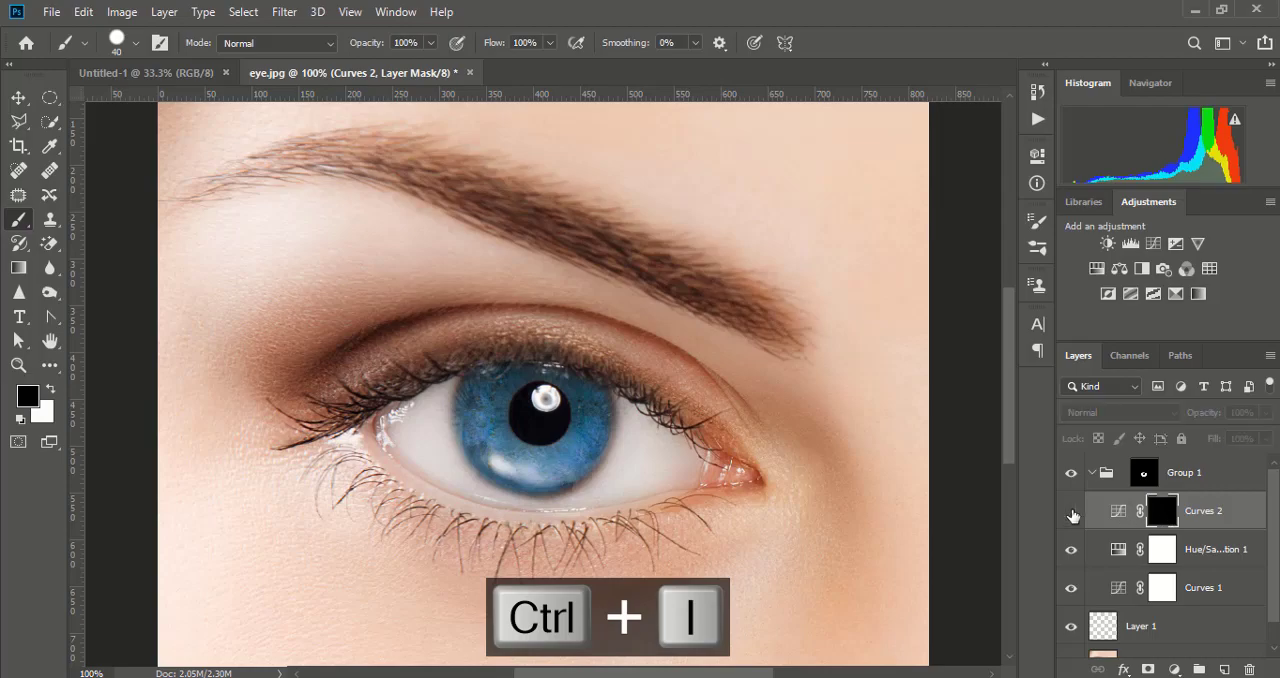
pyautogui.click(1071, 512)
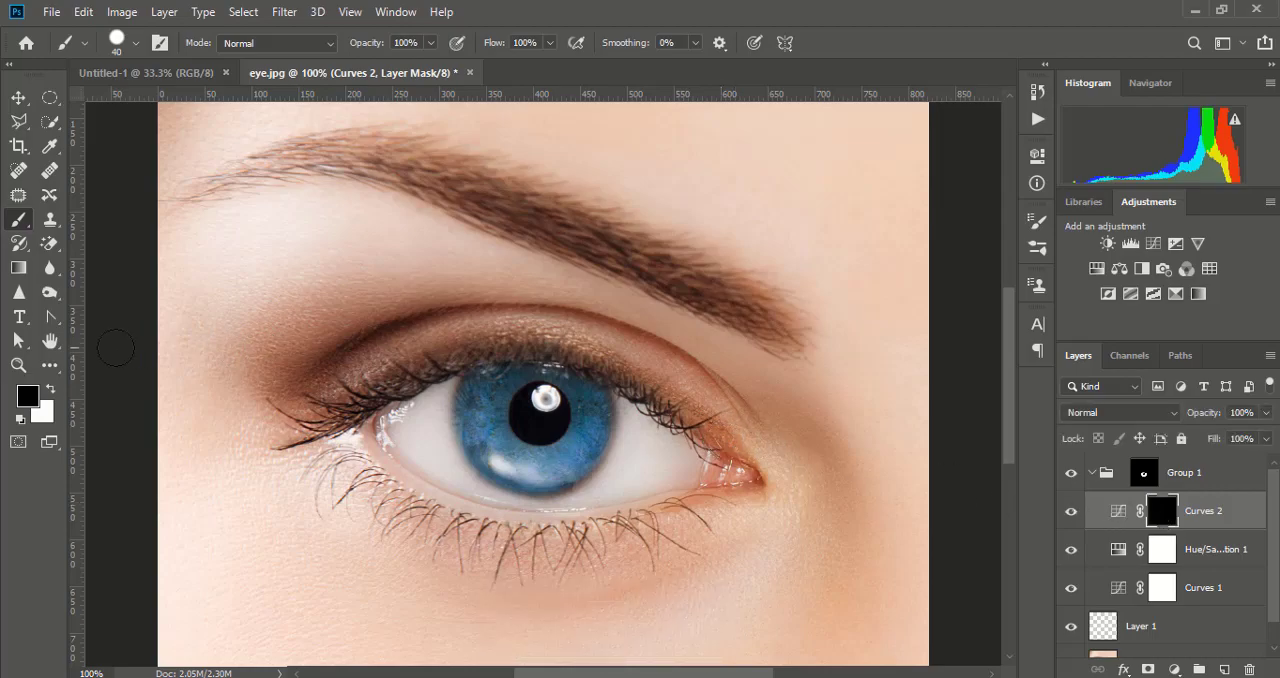
# - Paint white on the Curves 2 mask at the pupil's left edge with a Soft Round Pressure Size brush
pyautogui.click(50, 389)
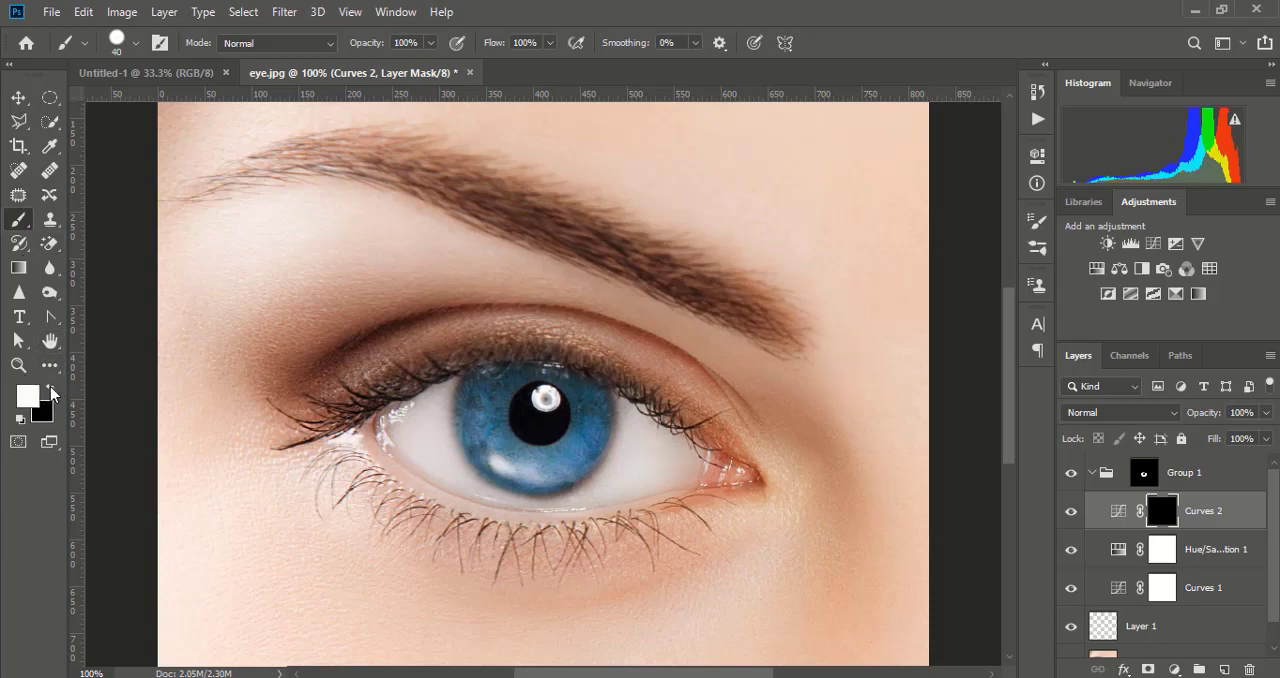
pyautogui.hotkey('ctrl', '=')
pyautogui.hotkey('ctrl', '=')
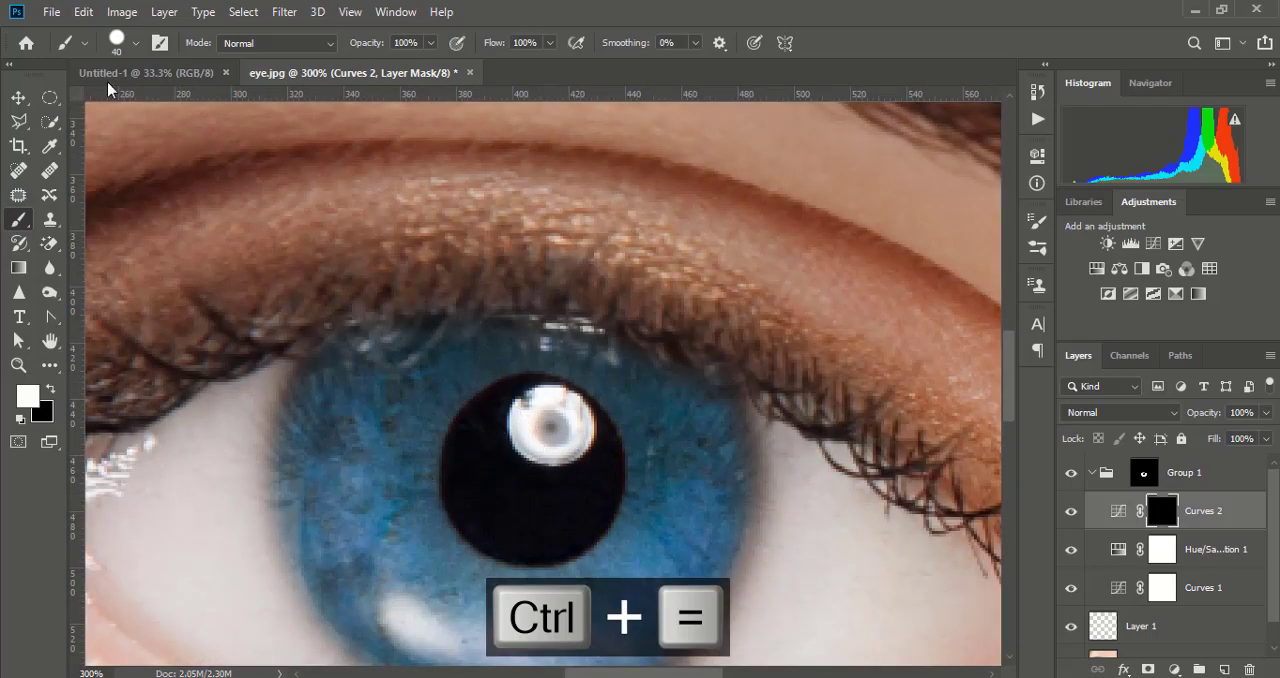
pyautogui.click(123, 45)
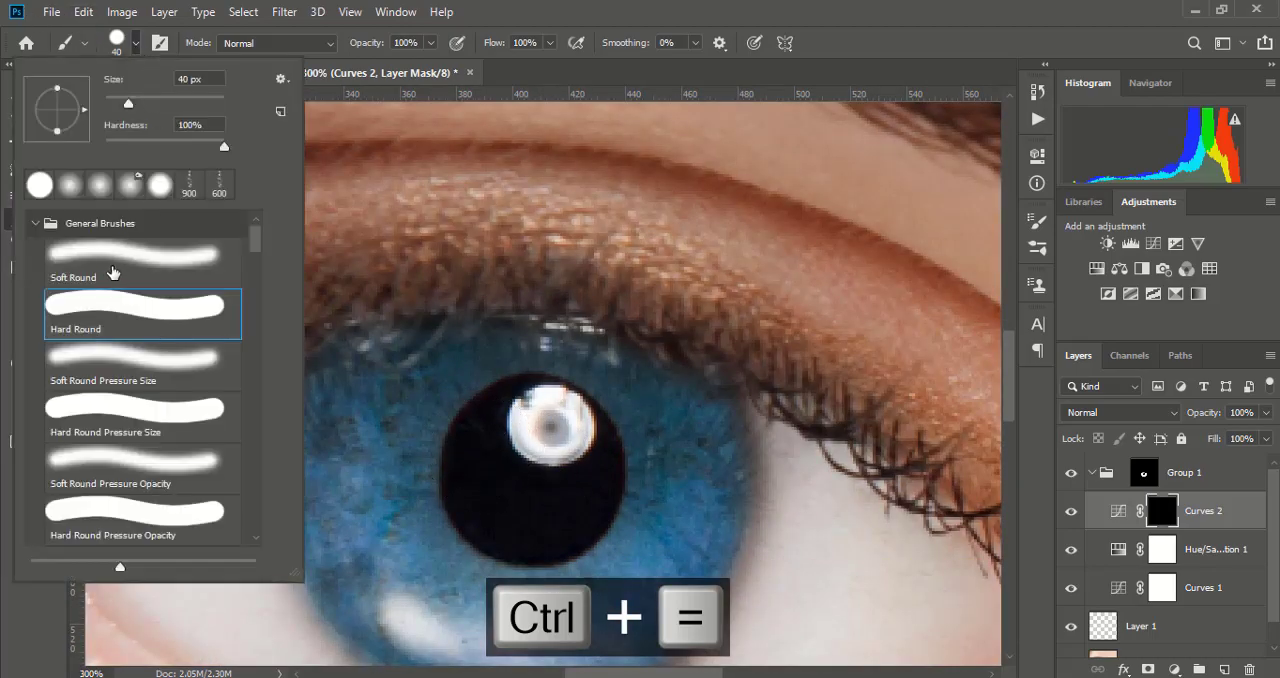
pyautogui.doubleClick(102, 357)
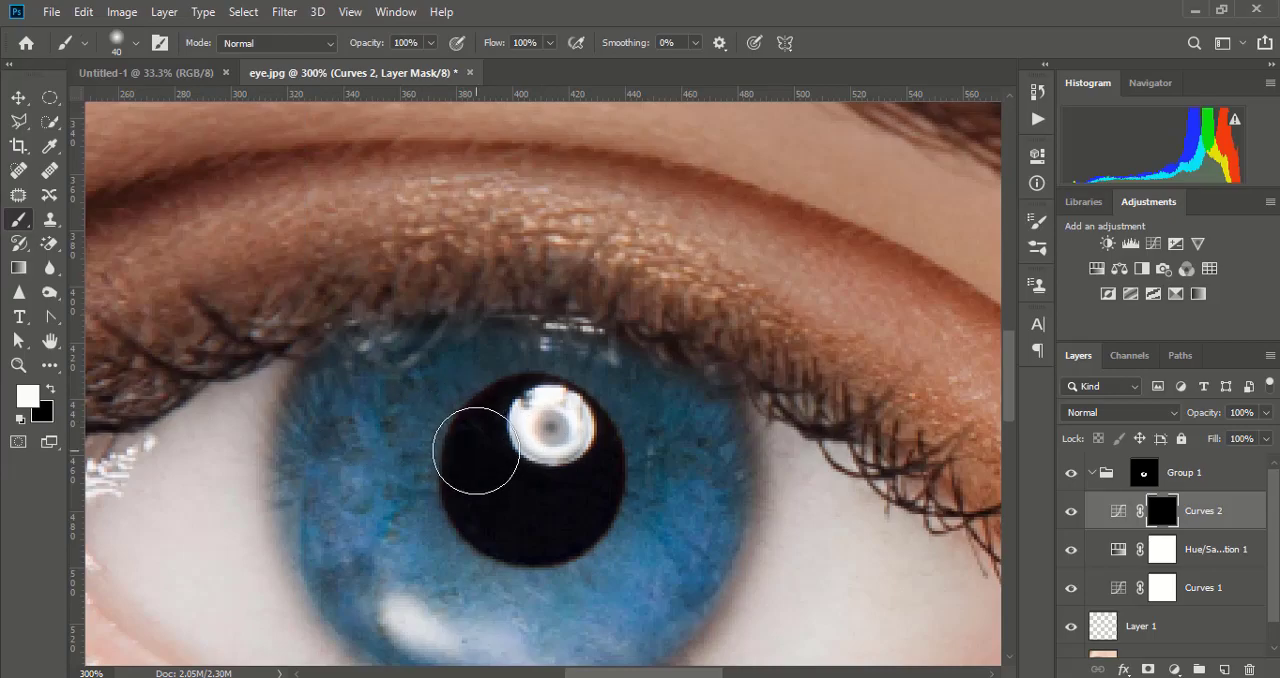
pyautogui.moveTo(468, 457); pyautogui.dragTo(471, 464)
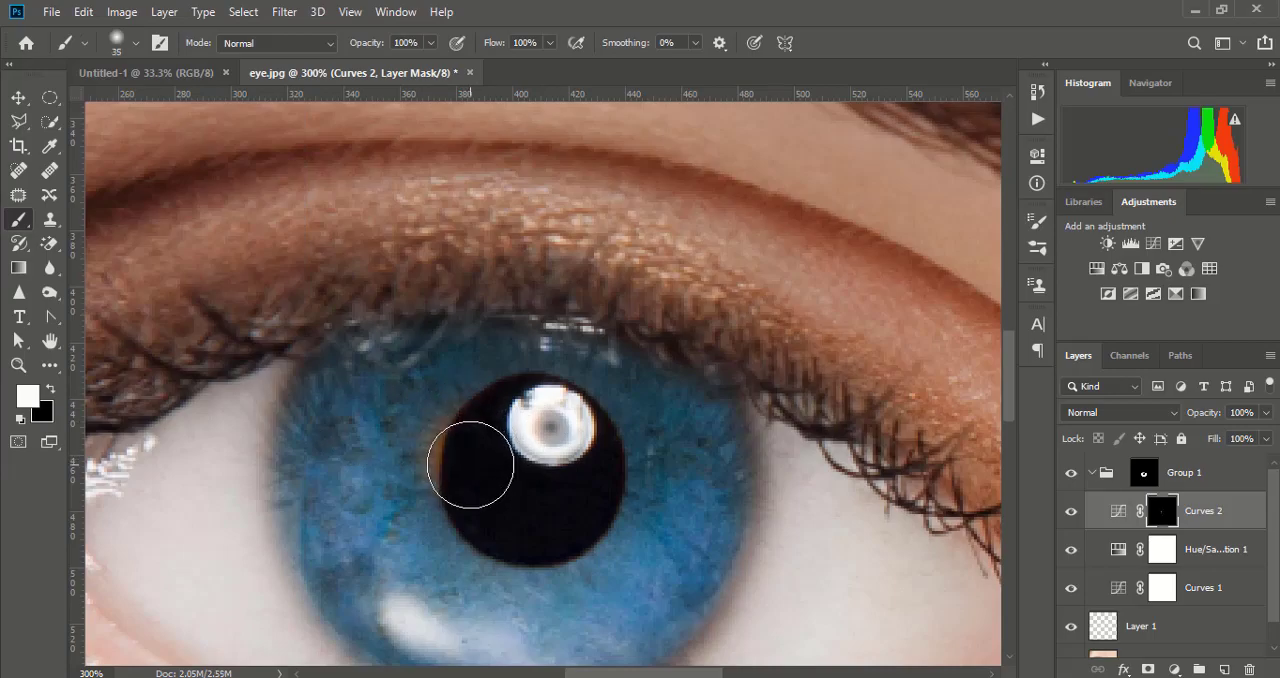
# - Set the brush opacity to 92% and paint white on the Curves 2 mask in a ring around the pupil
pyautogui.click(430, 43)
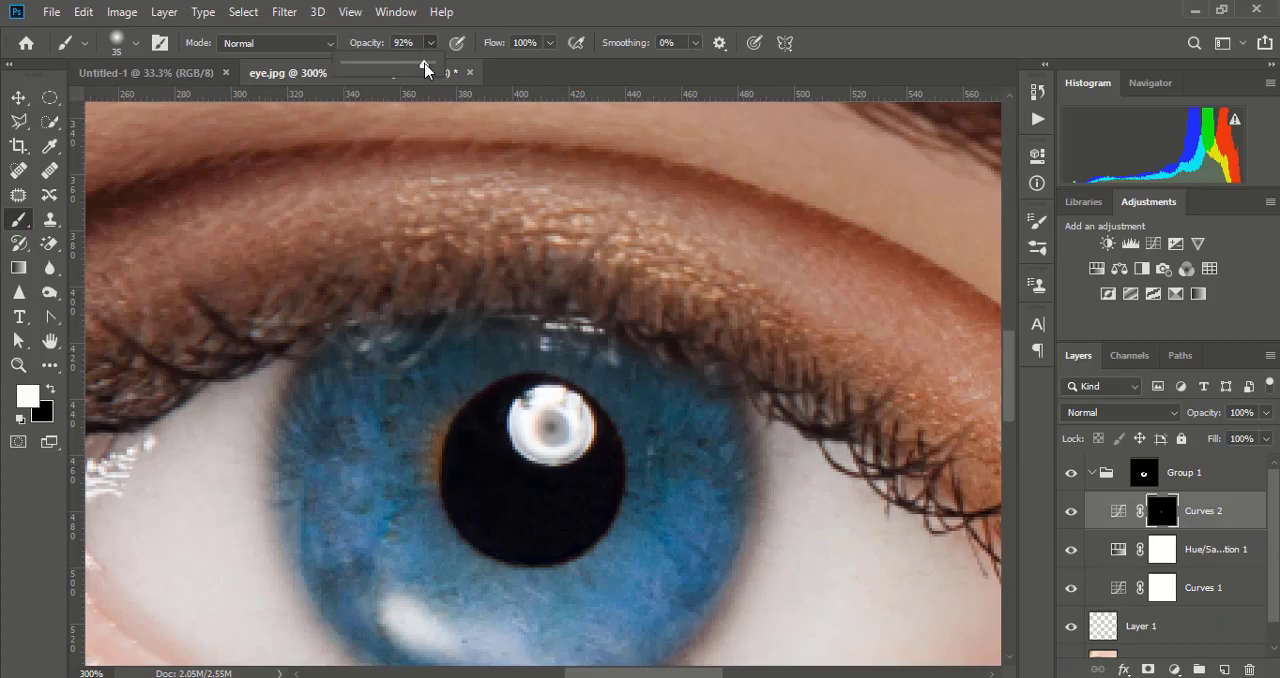
pyautogui.click(484, 430)
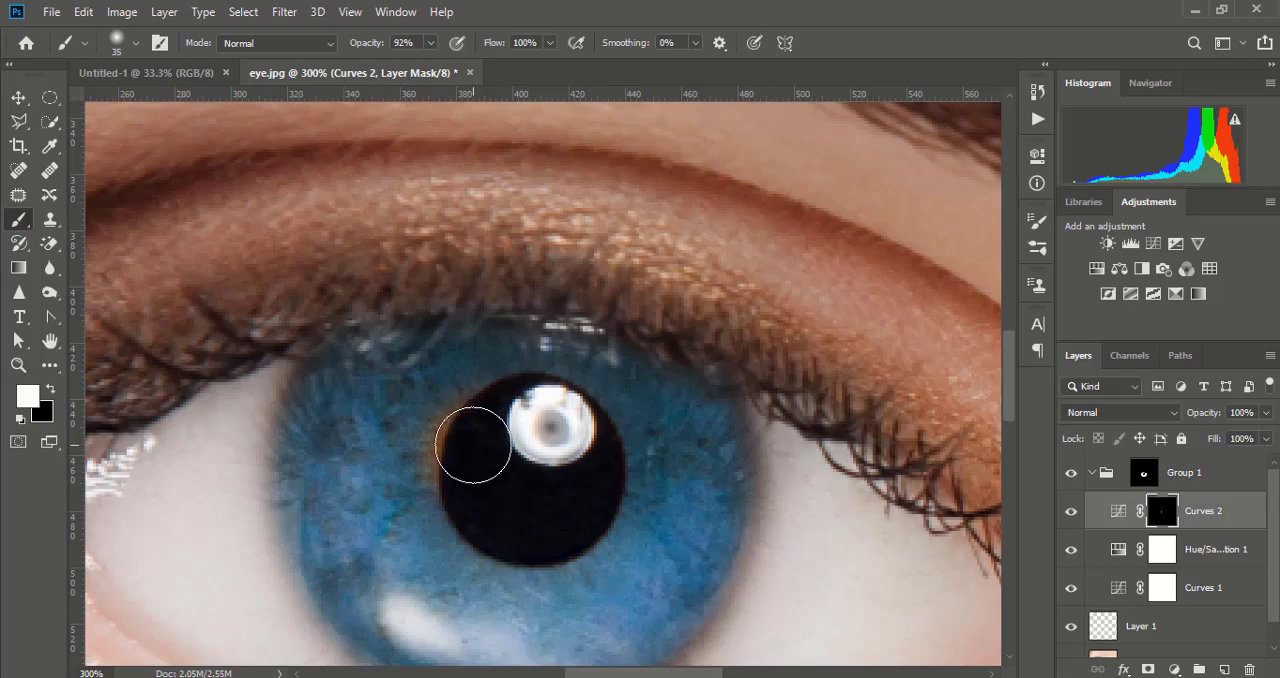
pyautogui.press(']')
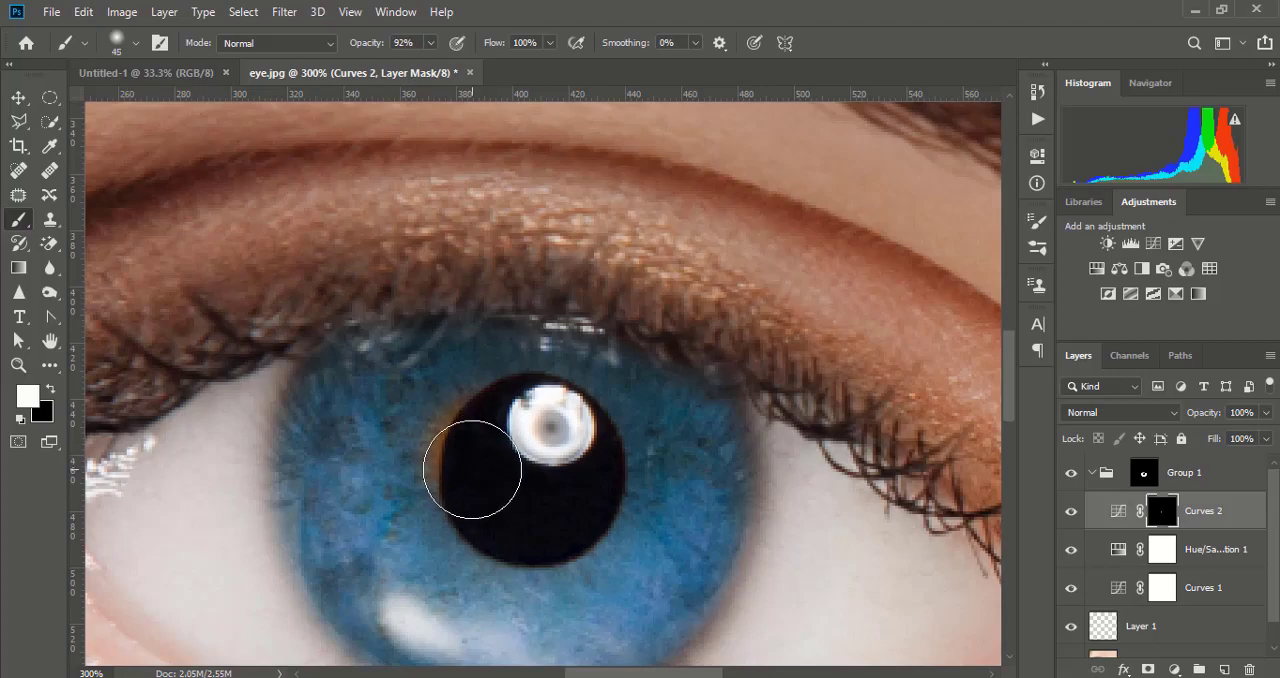
pyautogui.moveTo(472, 470)
pyautogui.mouseDown()
pyautogui.moveTo(463, 500)
pyautogui.moveTo(484, 527)
pyautogui.moveTo(580, 523)
pyautogui.moveTo(604, 499)
pyautogui.moveTo(606, 466)
pyautogui.moveTo(598, 432)
pyautogui.moveTo(566, 406)
pyautogui.moveTo(508, 395)
pyautogui.moveTo(468, 455)
pyautogui.moveTo(472, 533)
pyautogui.moveTo(518, 551)
pyautogui.moveTo(540, 533)
pyautogui.moveTo(596, 527)
pyautogui.mouseUp()
pyautogui.hotkey('ctrl', '-')
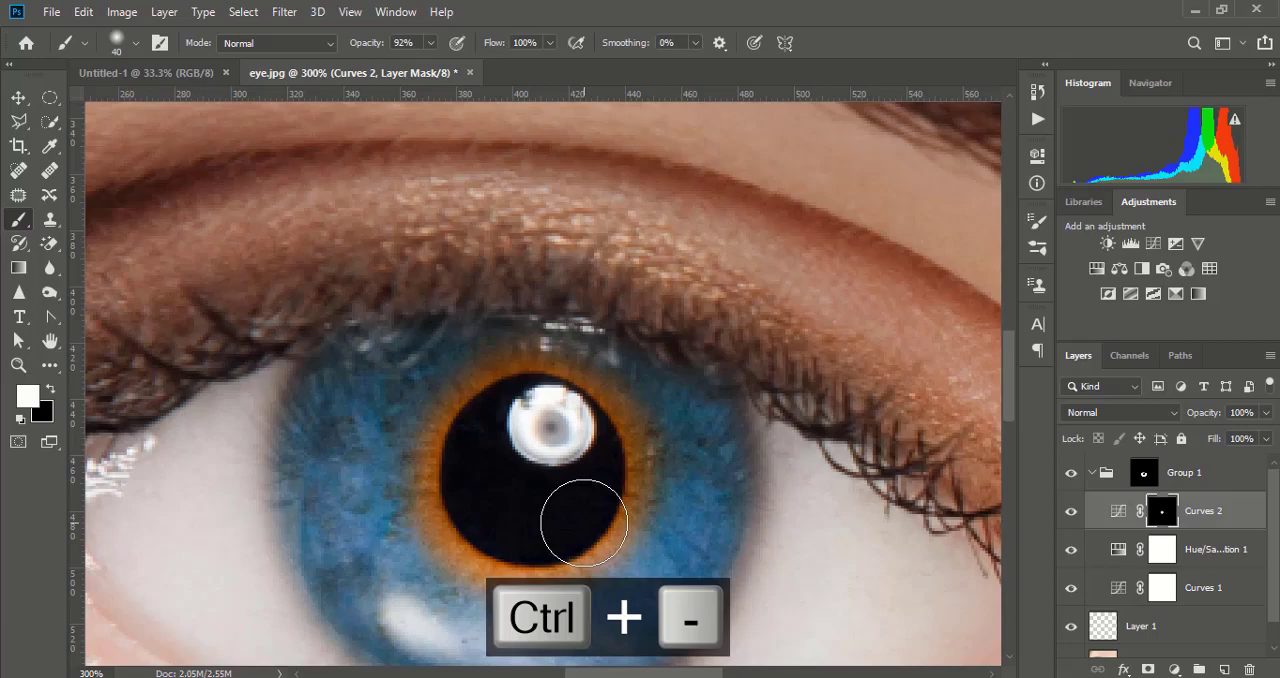
pyautogui.hotkey('ctrl', '-')
pyautogui.hotkey('ctrl', '-')
pyautogui.hotkey('ctrl', '-')
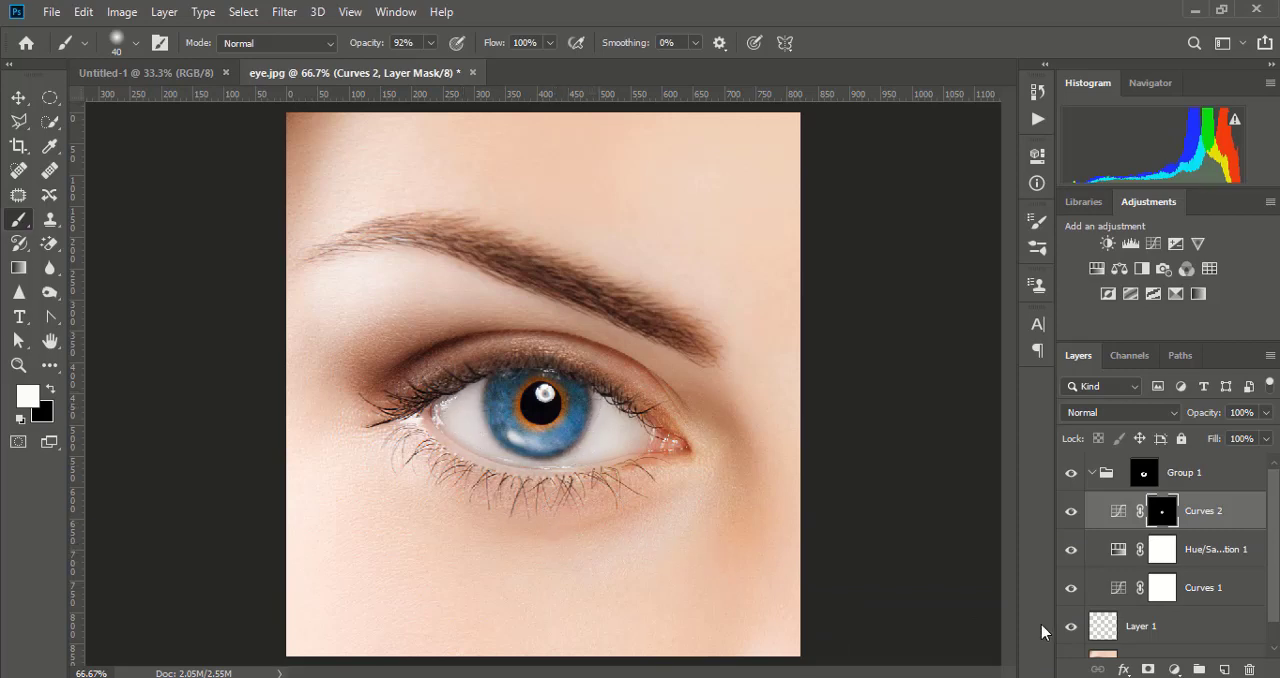
# - Add a Curves adjustment above the Hue/Saturation layer and pull its RGB curve down at input 133 to darken the iris
pyautogui.click(1210, 556)
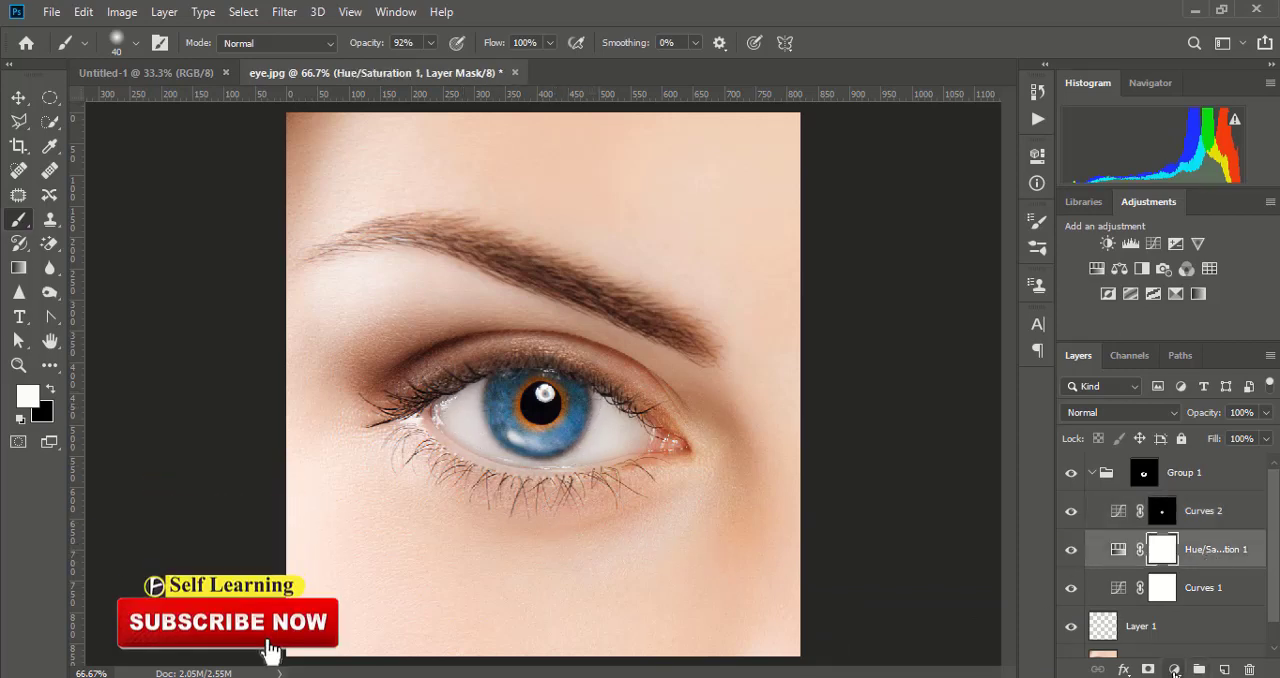
pyautogui.click(1174, 669)
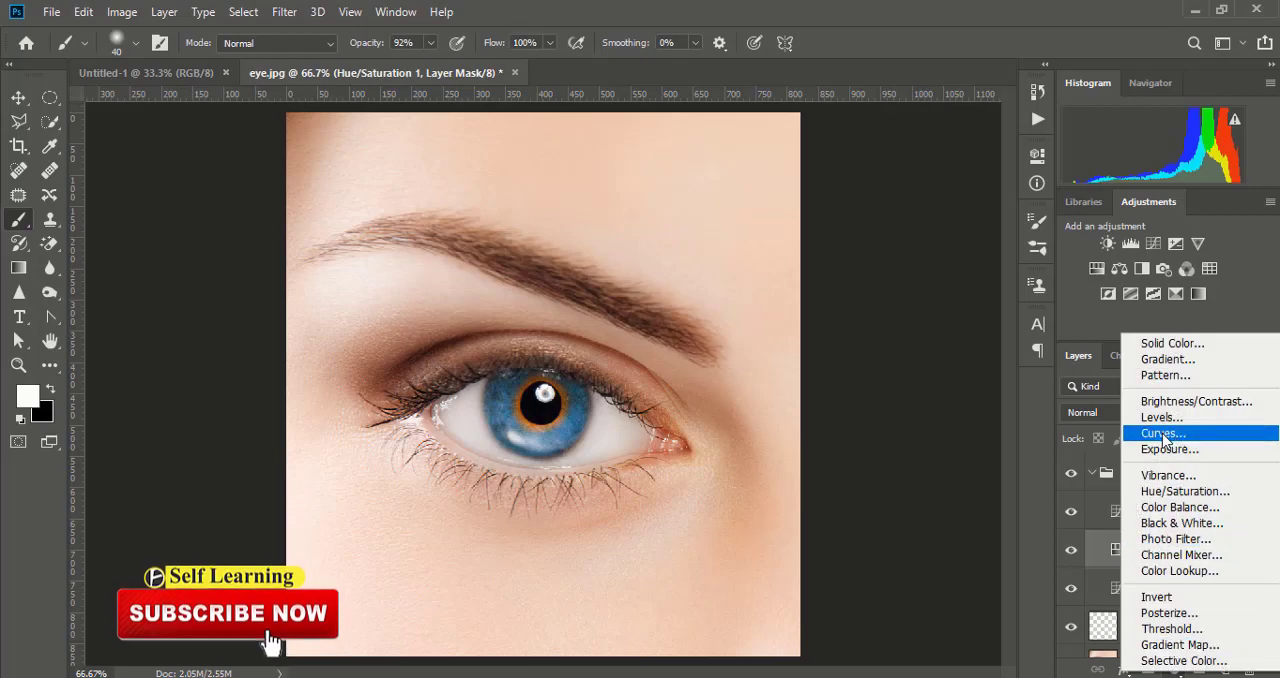
pyautogui.click(1160, 433)
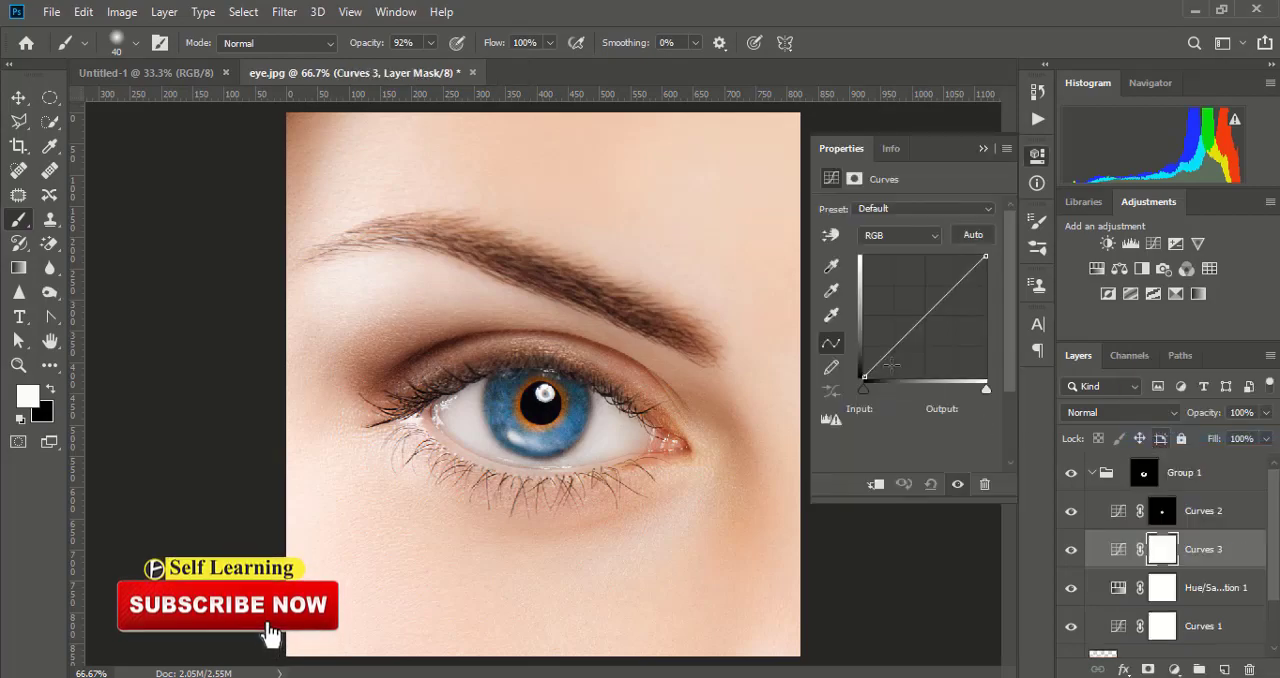
pyautogui.click(921, 322)
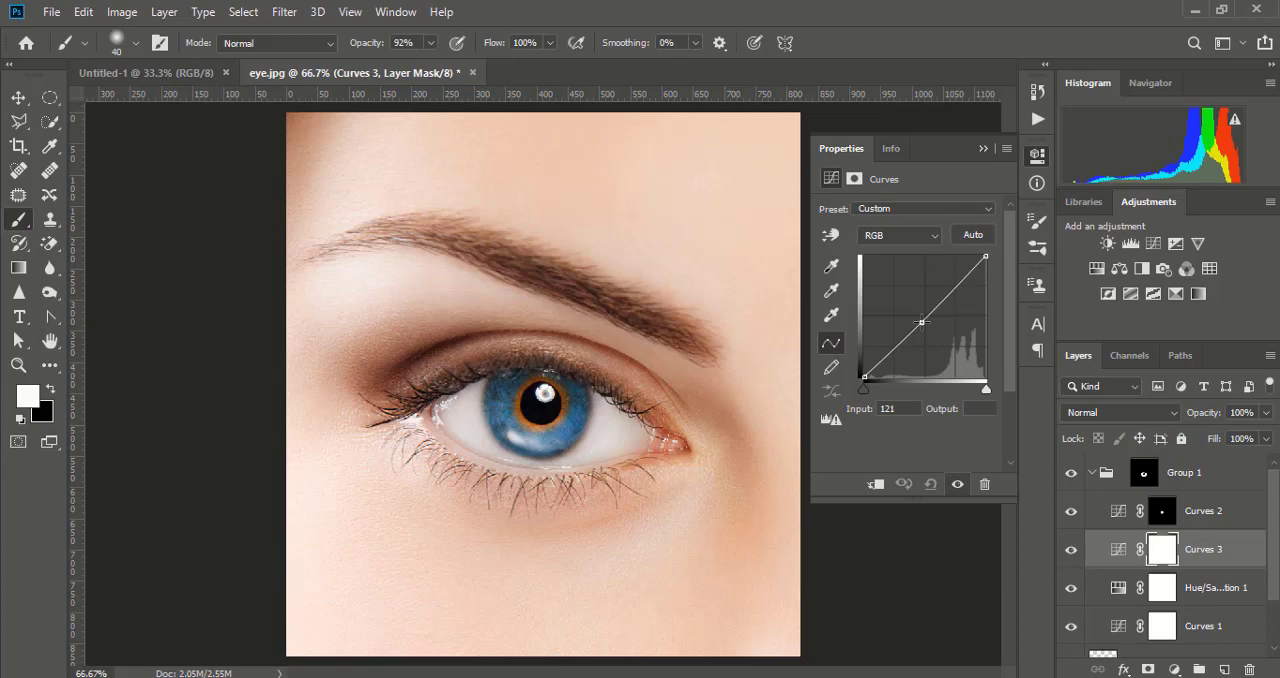
pyautogui.moveTo(921, 322)
pyautogui.mouseDown()
pyautogui.moveTo(924, 296)
pyautogui.moveTo(924, 330)
pyautogui.mouseUp()
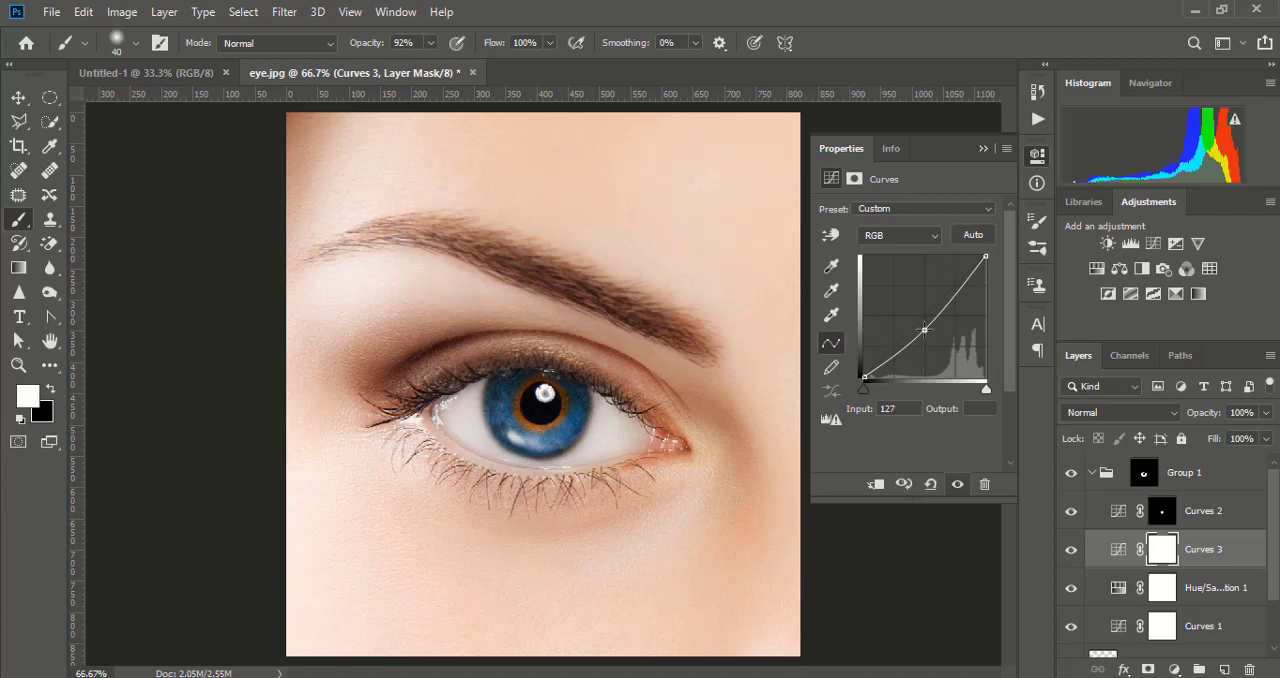
pyautogui.moveTo(925, 330); pyautogui.dragTo(927, 333)
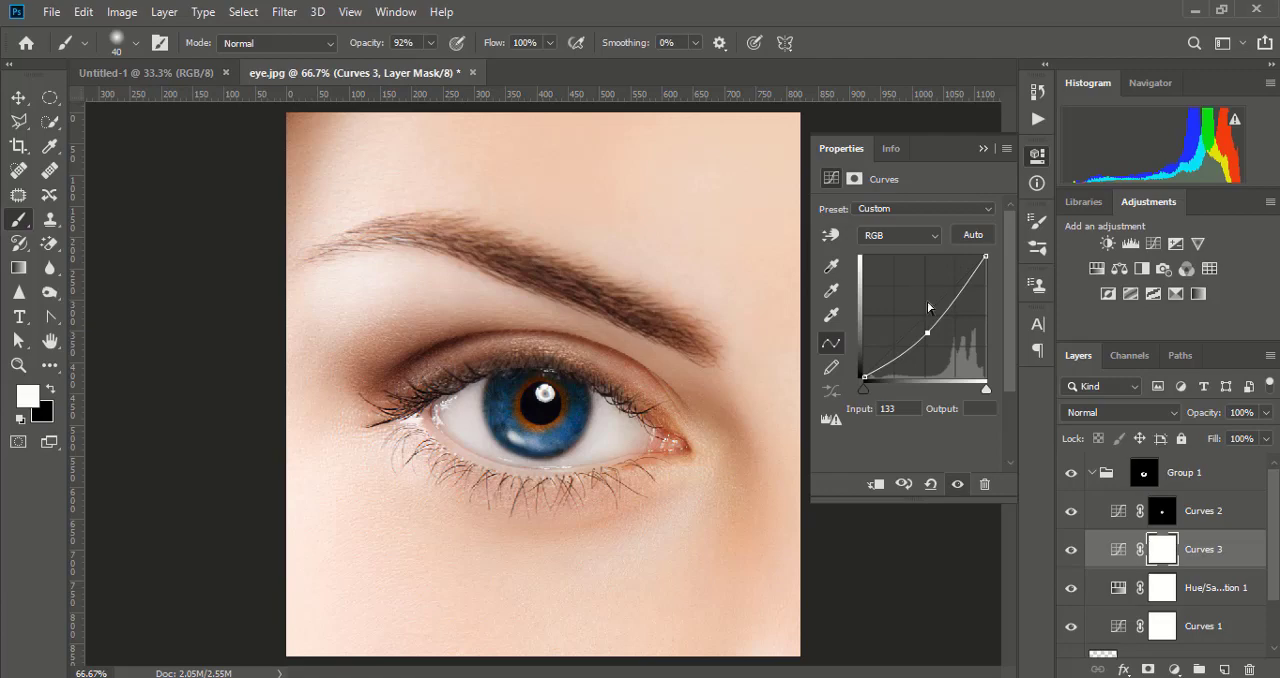
pyautogui.click(981, 149)
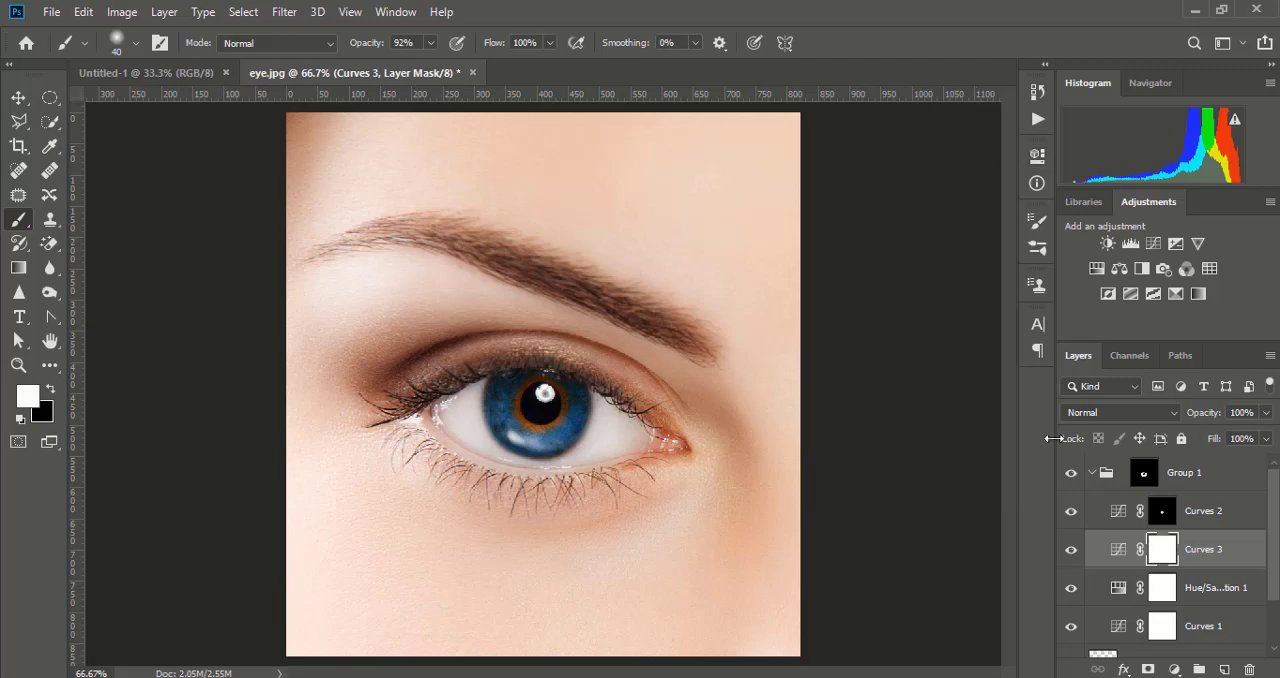
# - Invert the Curves 3 mask and paint white on it around the iris's outer edge with a 125 px soft brush
pyautogui.hotkey('ctrl', 'i')
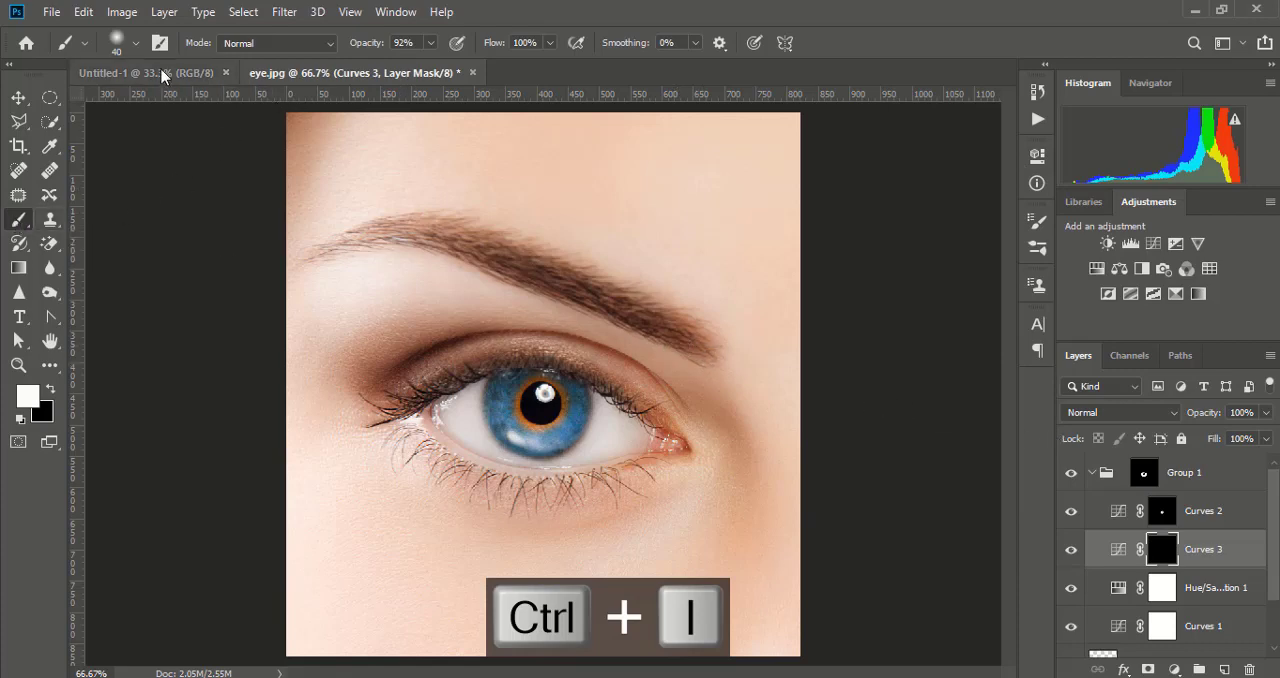
pyautogui.click(136, 43)
pyautogui.doubleClick(104, 351)
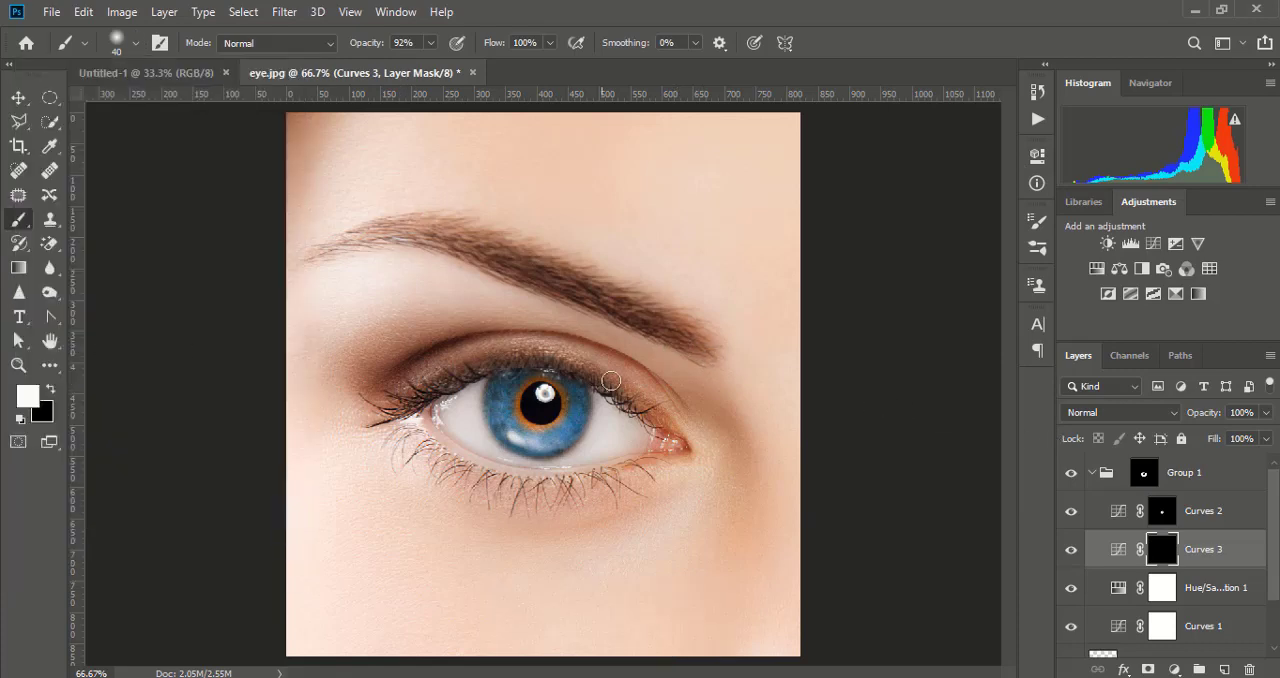
pyautogui.press(']')
pyautogui.press(']')
pyautogui.press(']')
pyautogui.press(']')
pyautogui.press(']')
pyautogui.press(']')
pyautogui.press(']')
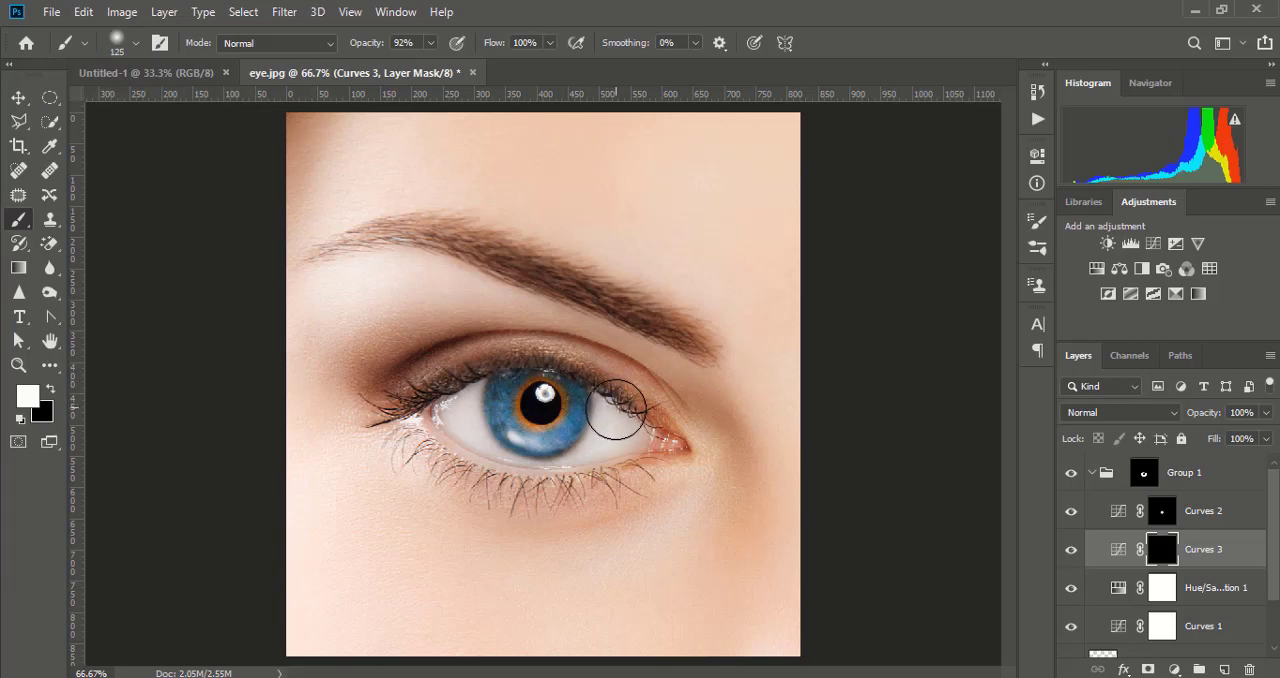
pyautogui.moveTo(621, 415); pyautogui.dragTo(603, 449)
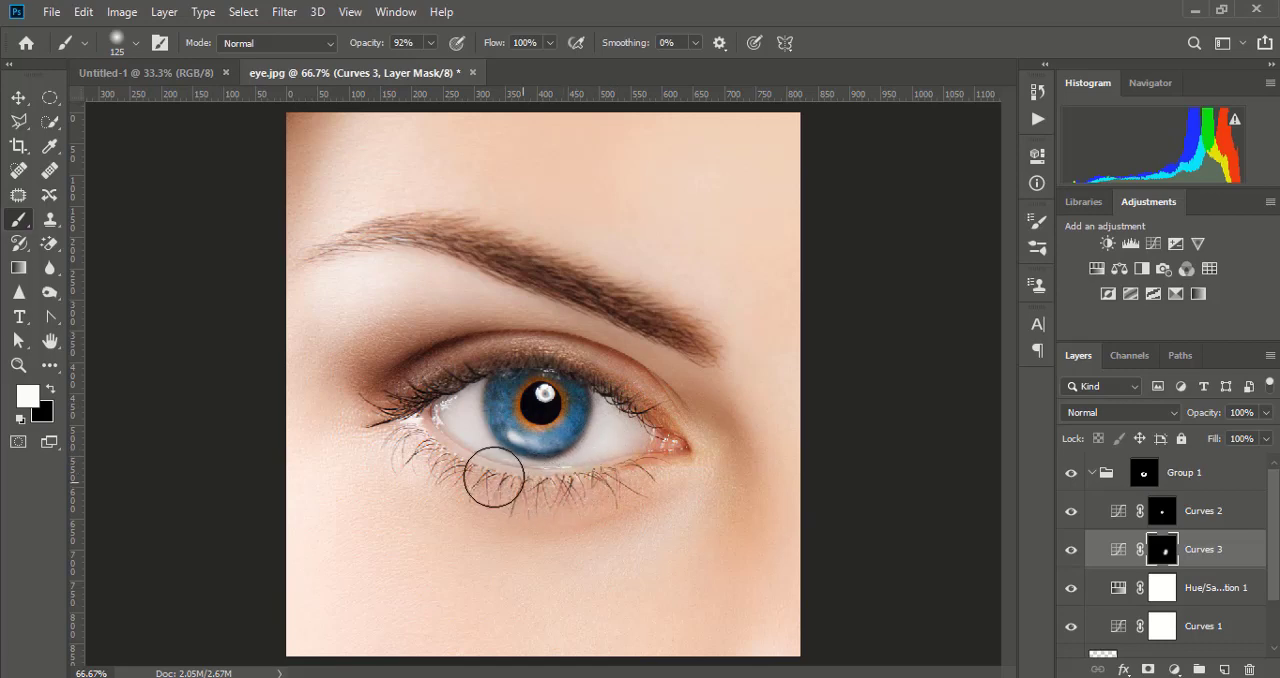
pyautogui.moveTo(464, 436)
pyautogui.mouseDown()
pyautogui.moveTo(449, 408)
pyautogui.moveTo(457, 385)
pyautogui.moveTo(456, 398)
pyautogui.mouseUp()
# - Toggle the visibility of Group 1 to compare the recoloured iris with the original eye
pyautogui.hotkey('ctrl', '-')
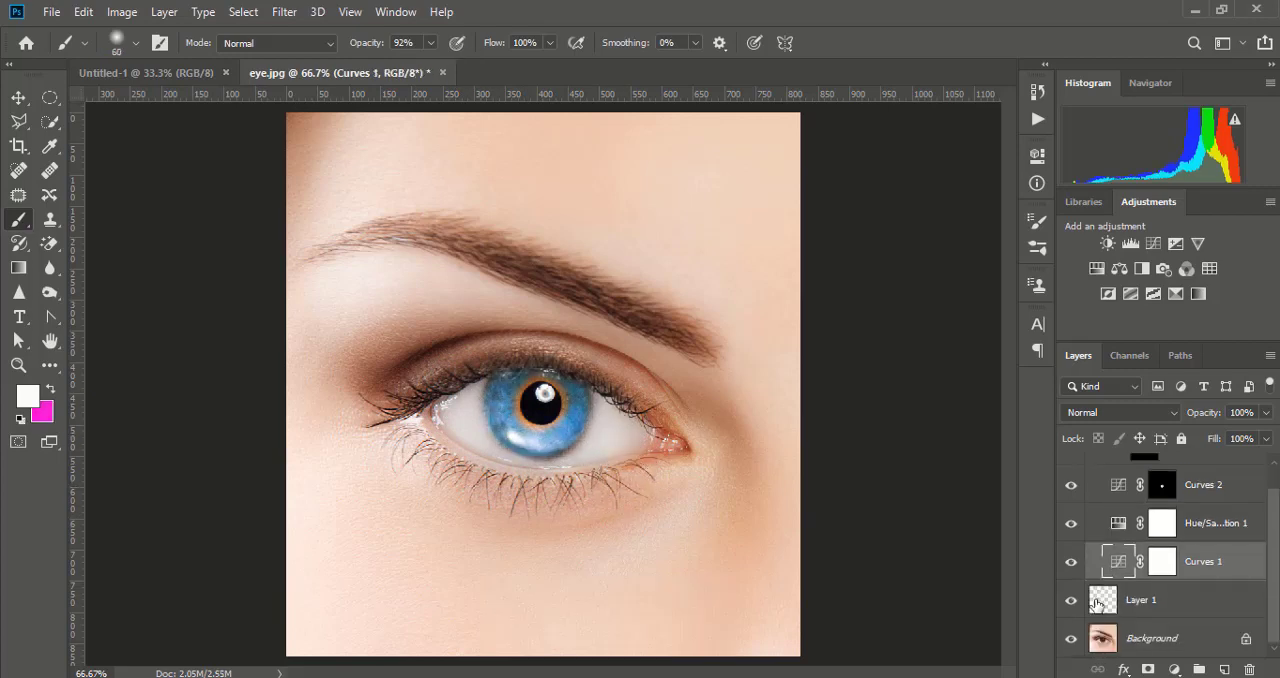
pyautogui.scroll(1, 1097, 590)
pyautogui.scroll(-1, 1100, 577)
pyautogui.scroll(1, 1093, 533)
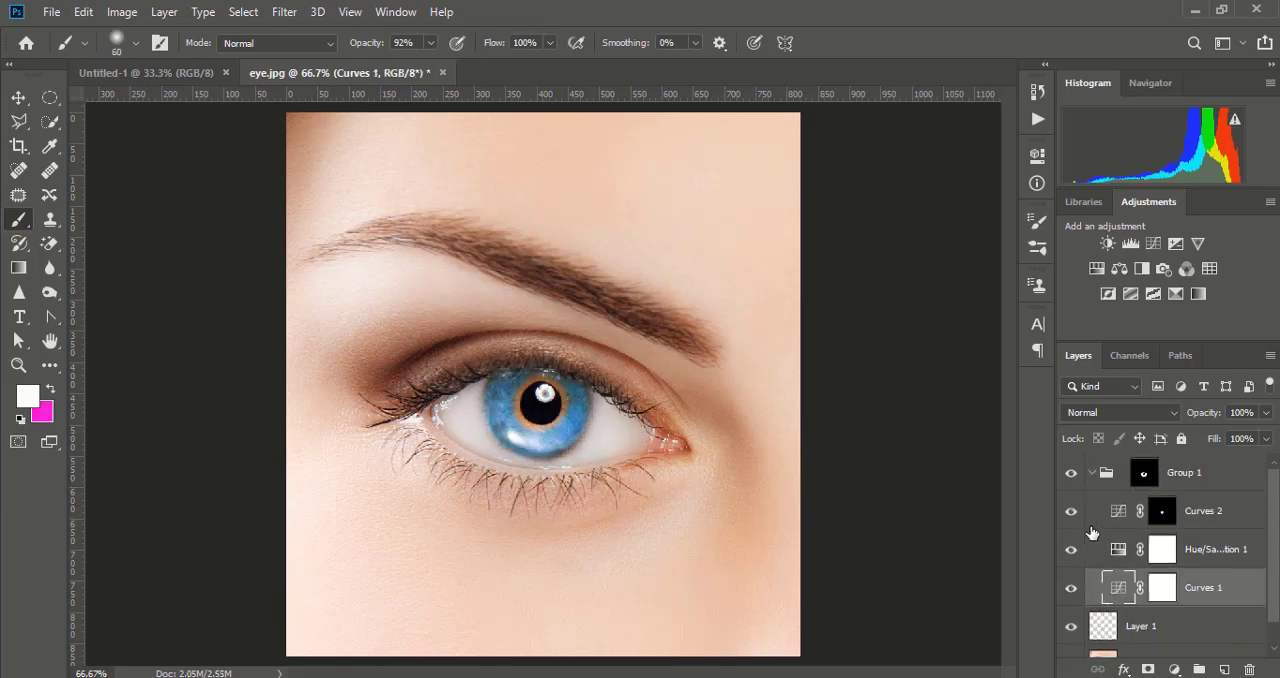
pyautogui.click(1071, 474)
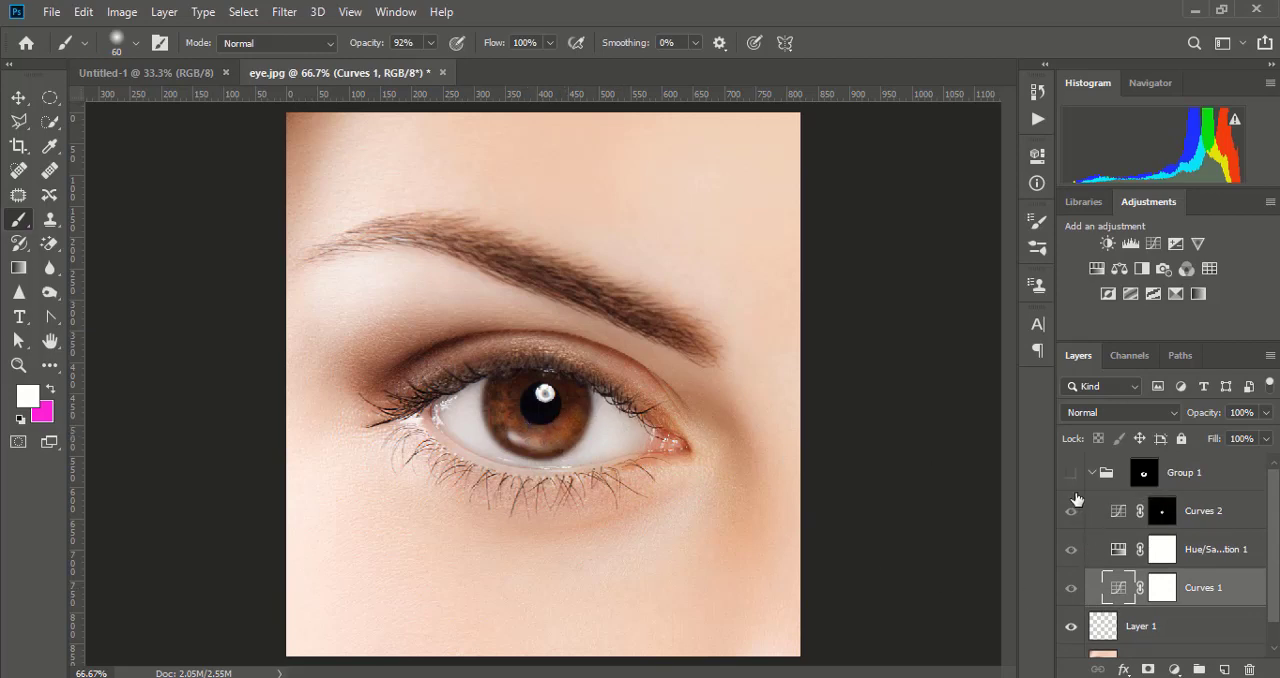
pyautogui.click(1071, 472)
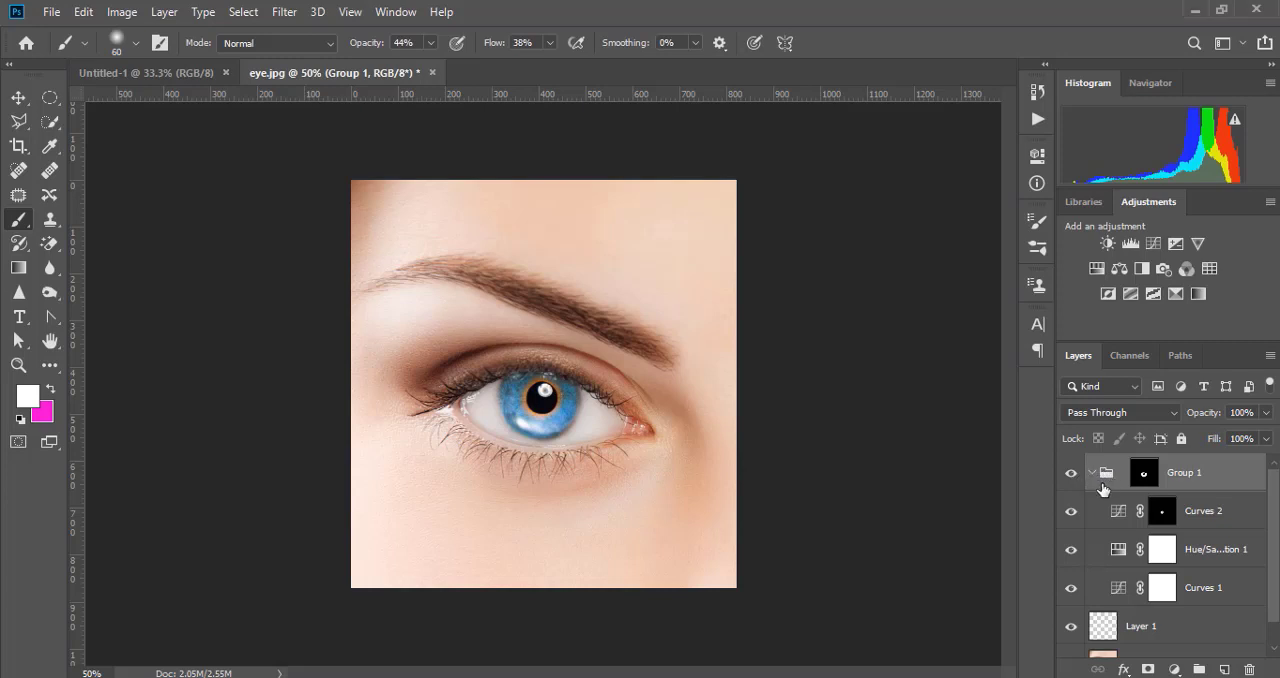
# - Duplicate the collapsed Group 1 with its adjustments and mask, and hide the original group
pyautogui.click(1091, 472)
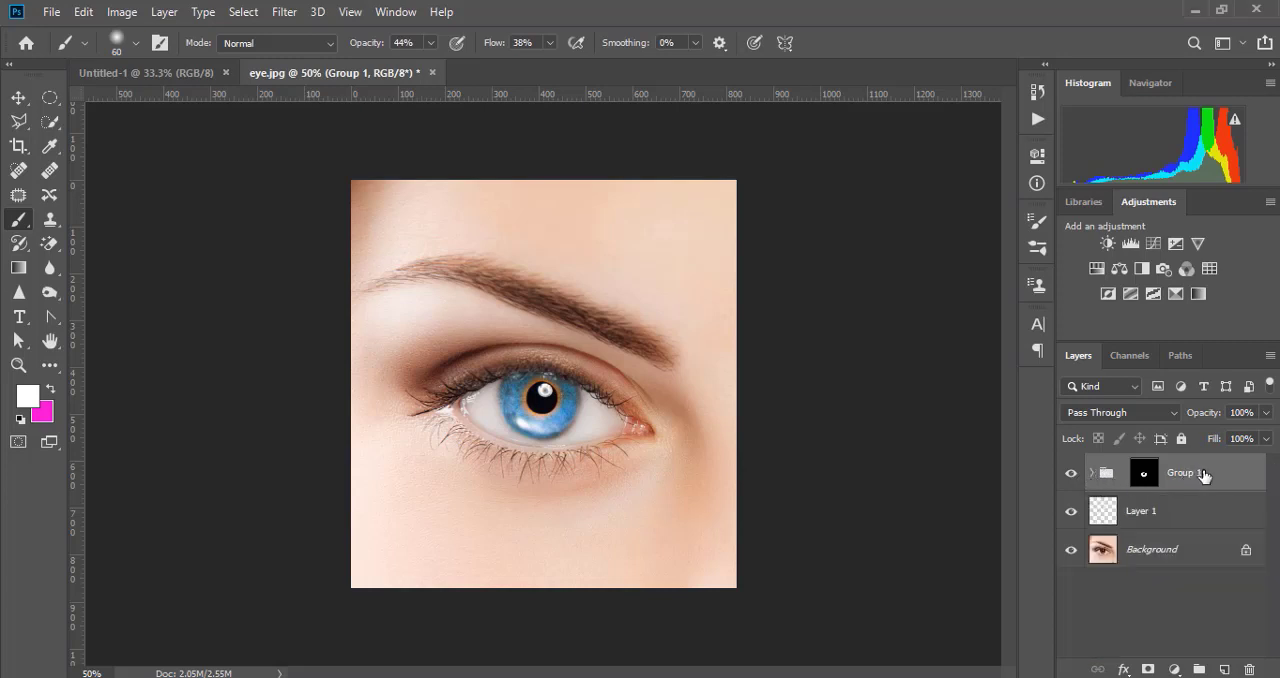
pyautogui.moveTo(1203, 474); pyautogui.dragTo(1226, 666)
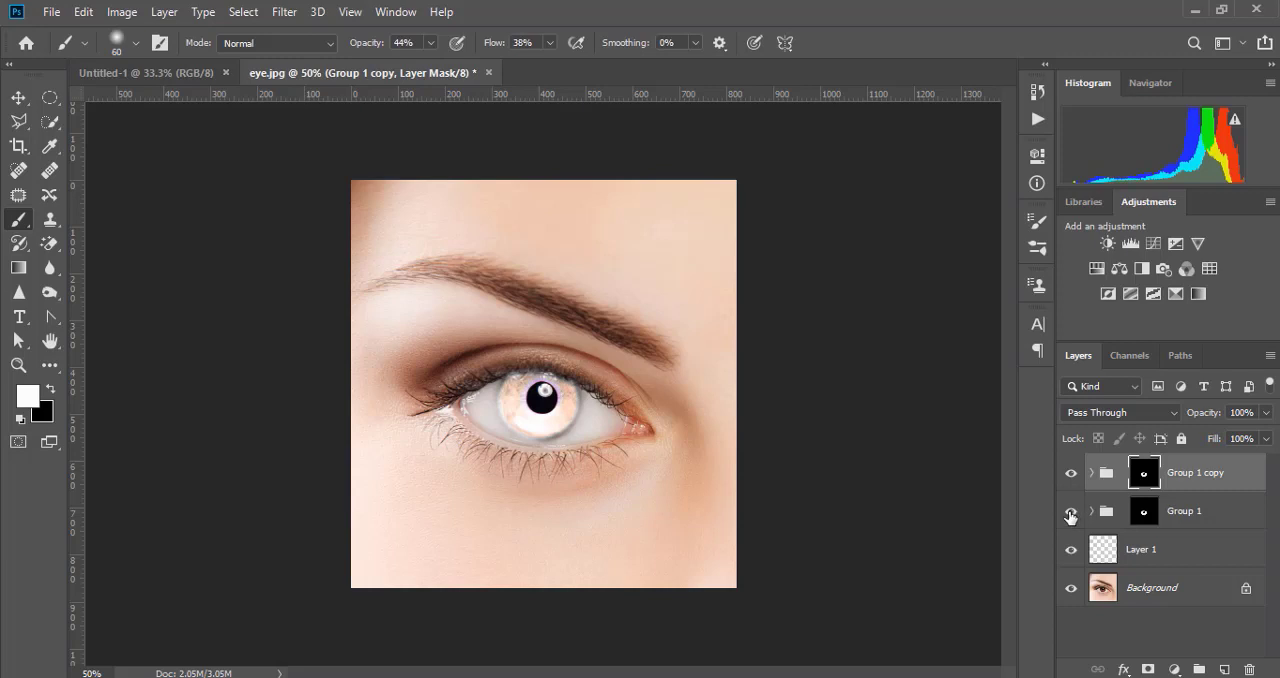
pyautogui.click(1070, 515)
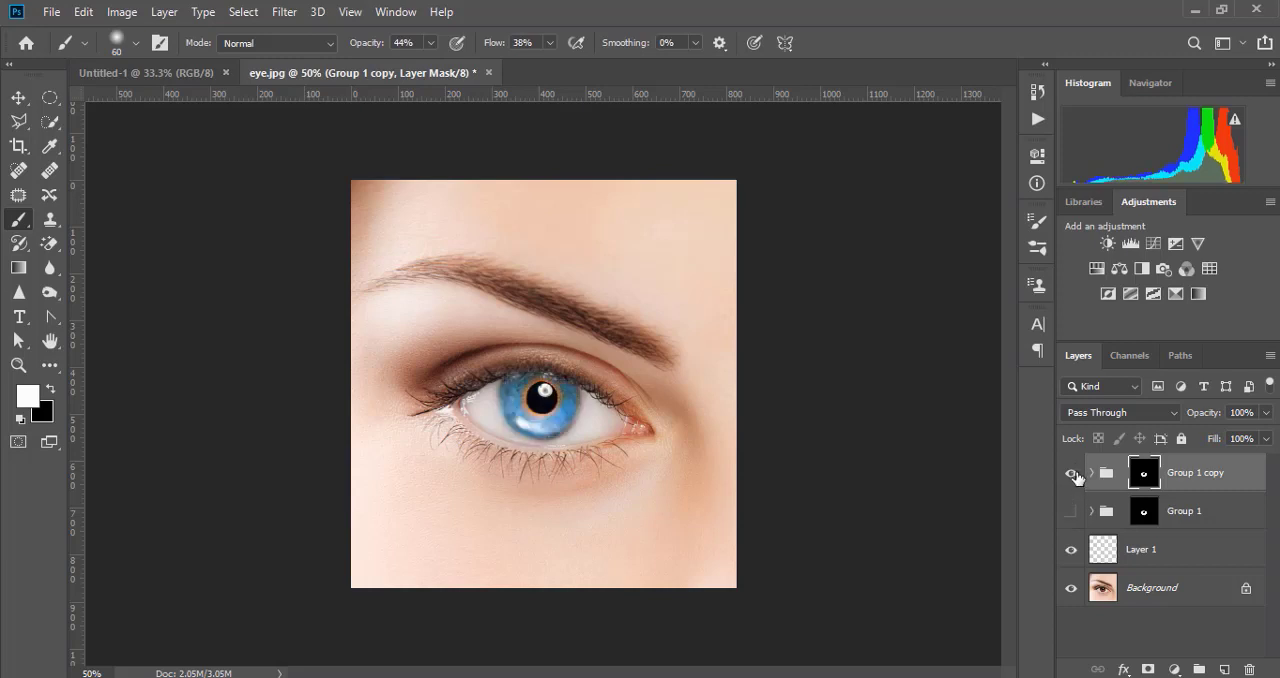
# - Toggle the visibility of the Curves and Hue/Saturation layers in Group 1 copy to examine what each contributes
pyautogui.click(1092, 474)
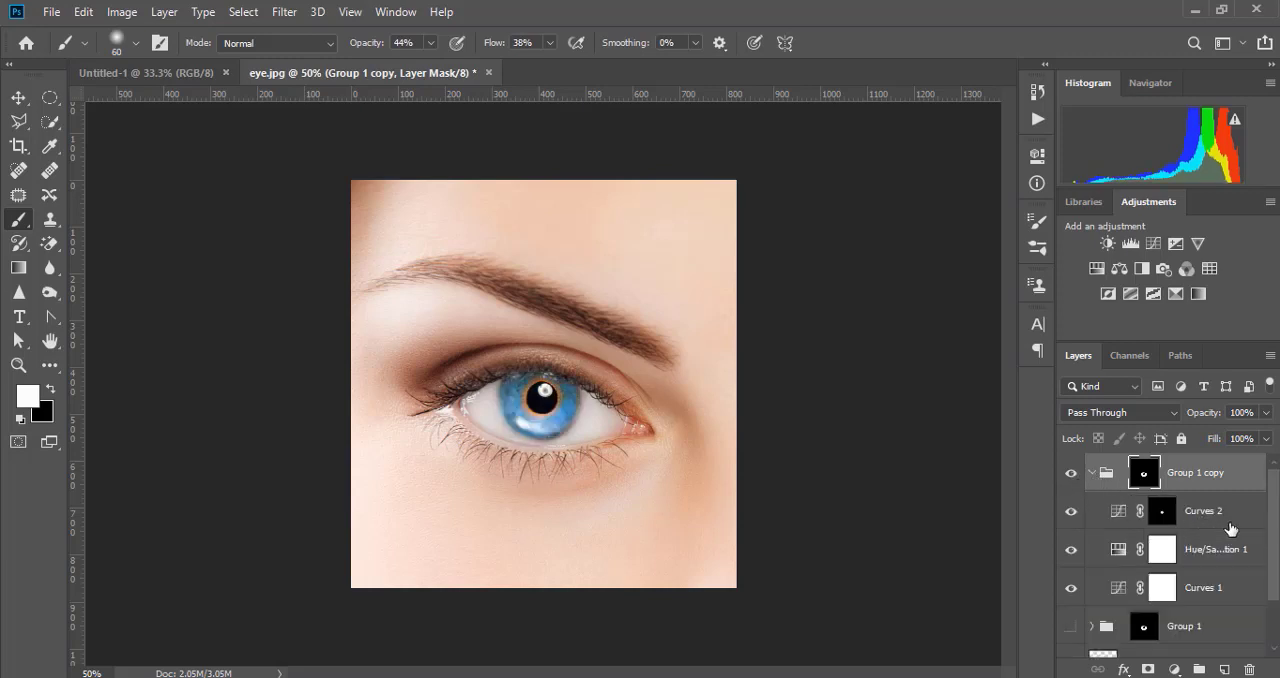
pyautogui.scroll(-1, 1248, 533)
pyautogui.scroll(1, 1248, 533)
pyautogui.click(1072, 512)
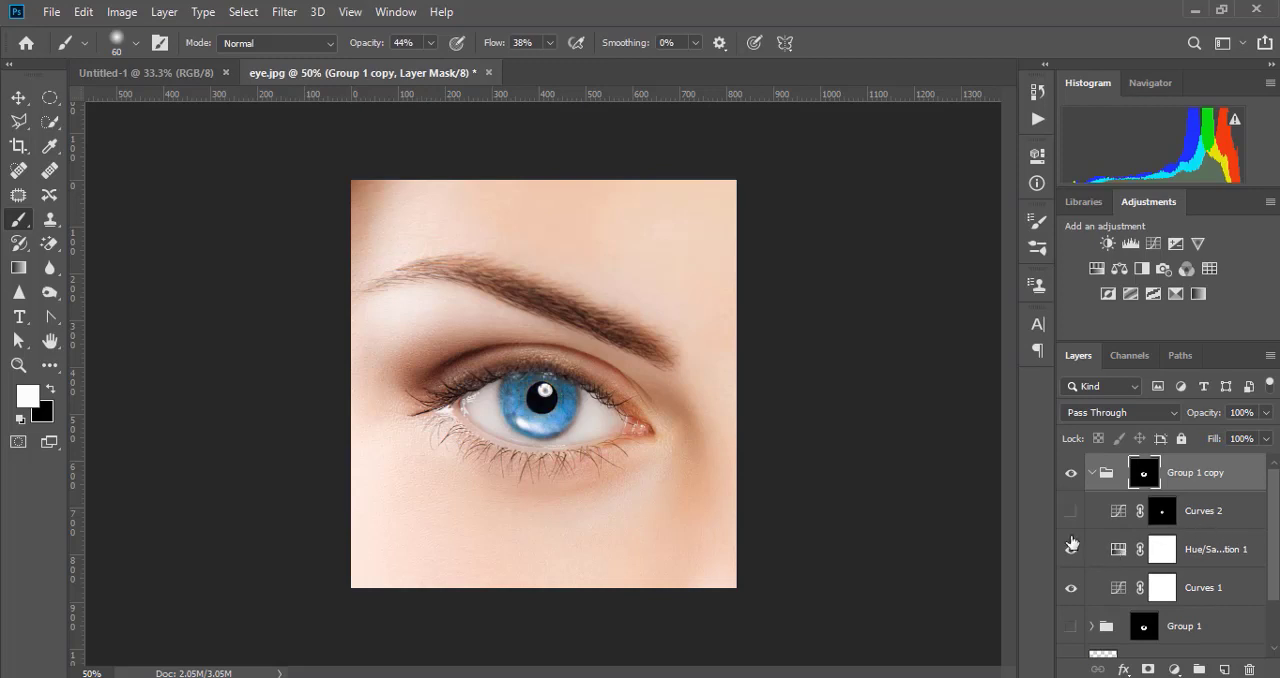
pyautogui.click(1072, 551)
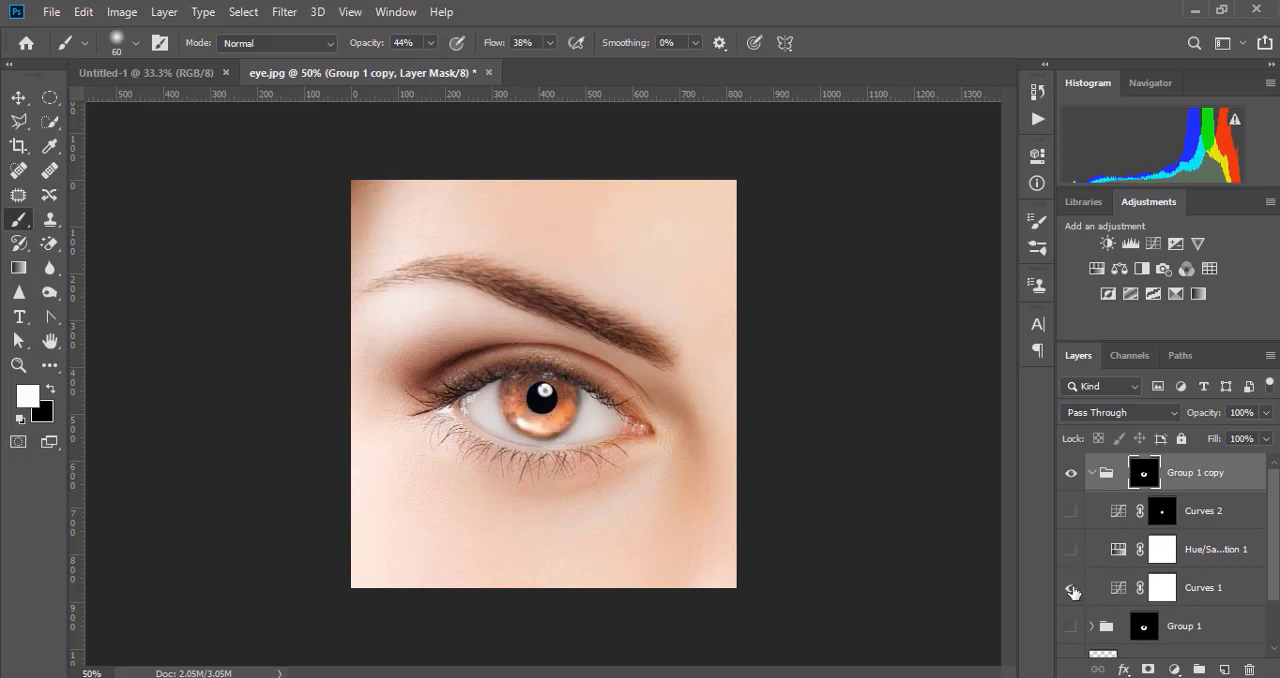
pyautogui.click(1073, 589)
pyautogui.click(1072, 589)
pyautogui.click(1072, 550)
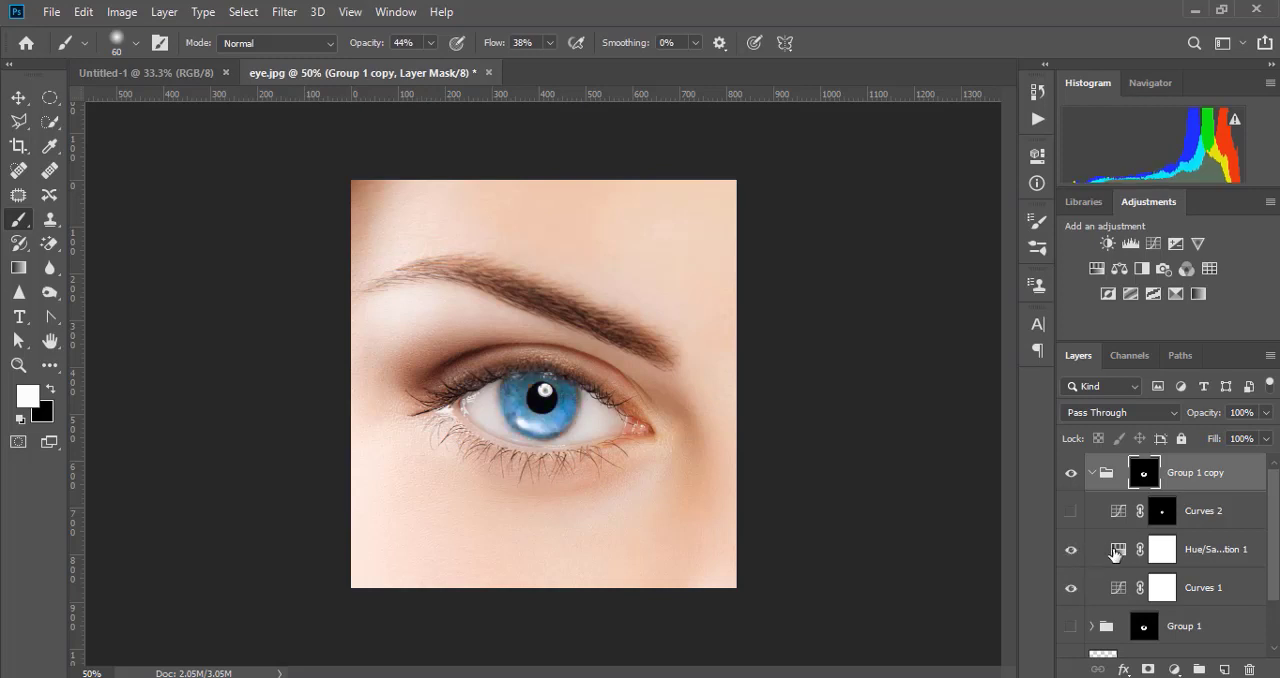
# - Enable Colorize on Group 1 copy's Hue/Saturation layer and set hue 123, saturation 28 and lightness +3 for a green iris
pyautogui.doubleClick(1117, 553)
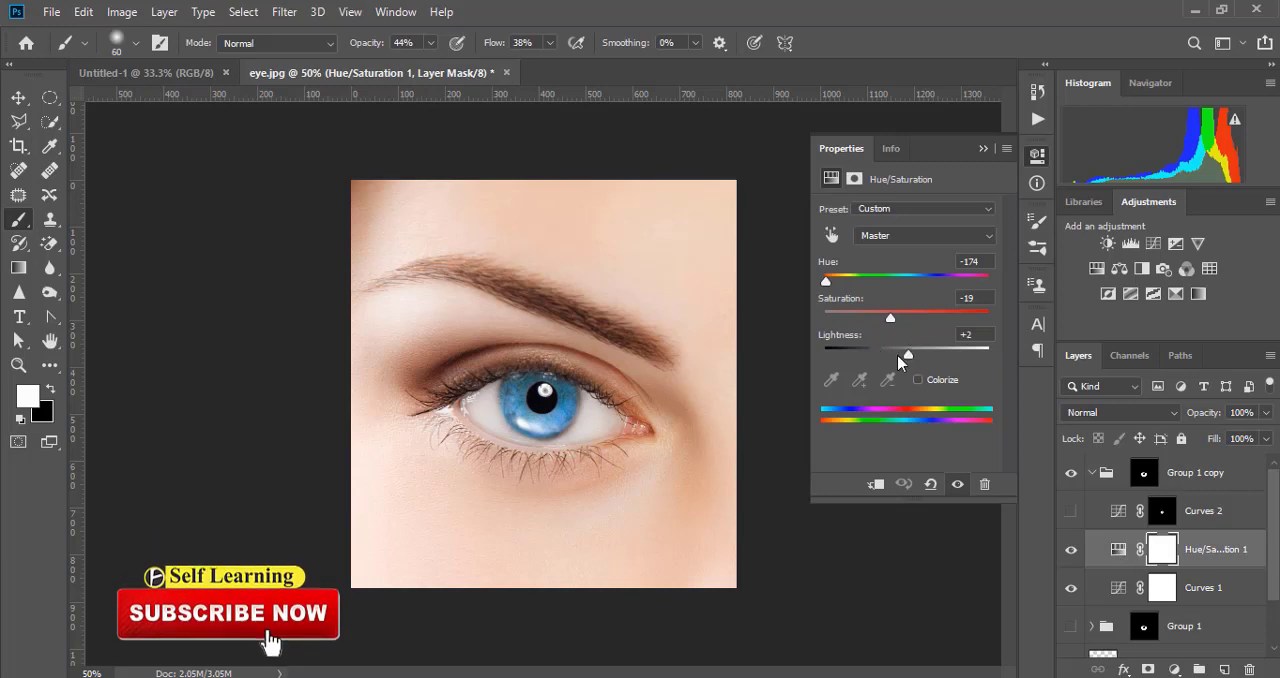
pyautogui.moveTo(826, 284); pyautogui.dragTo(910, 284)
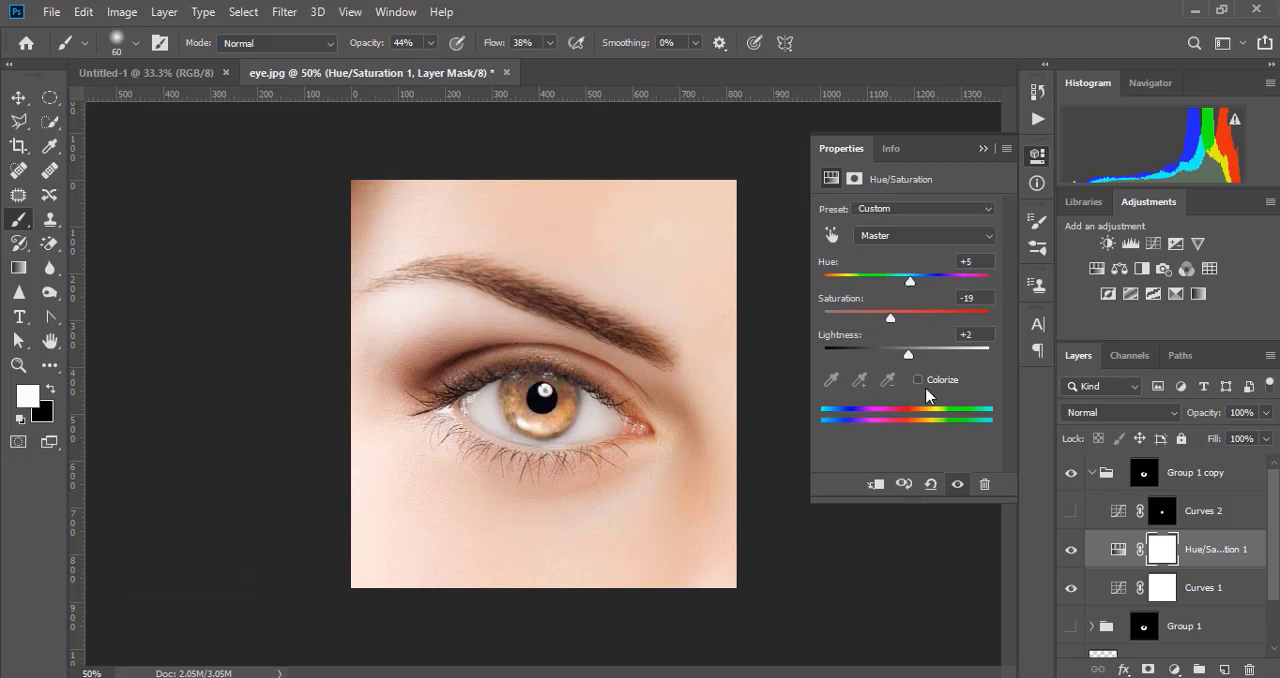
pyautogui.click(918, 380)
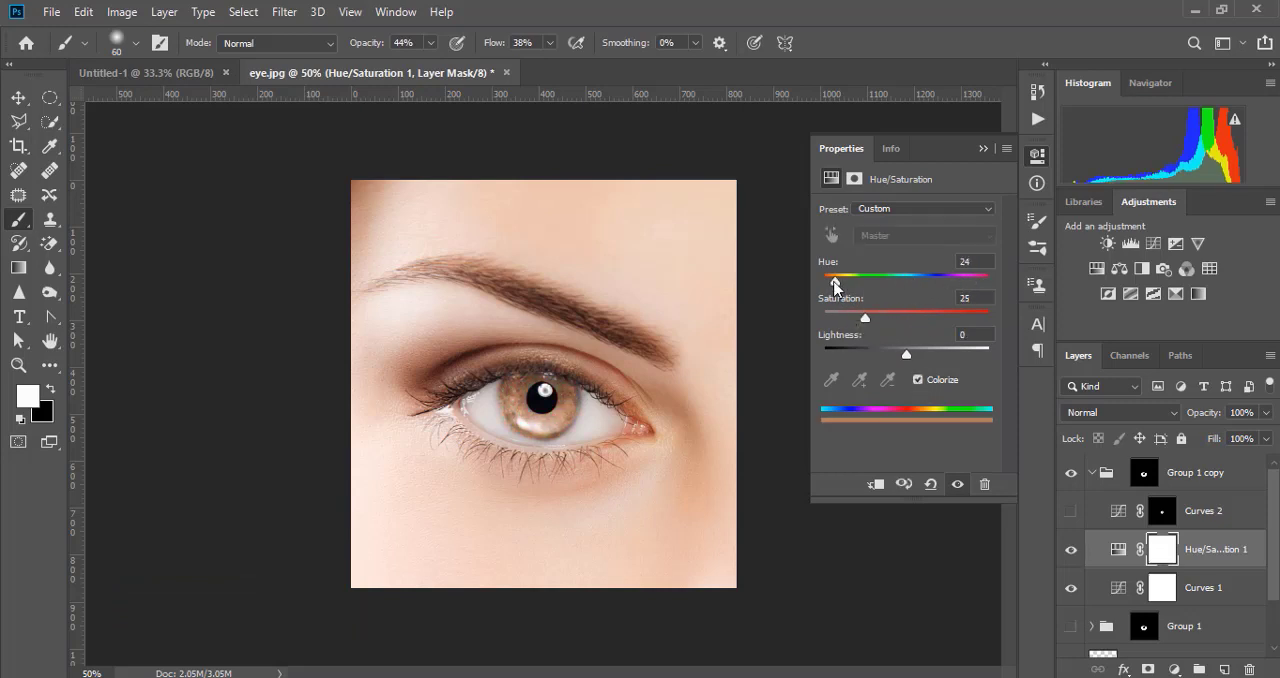
pyautogui.moveTo(835, 285); pyautogui.dragTo(884, 292)
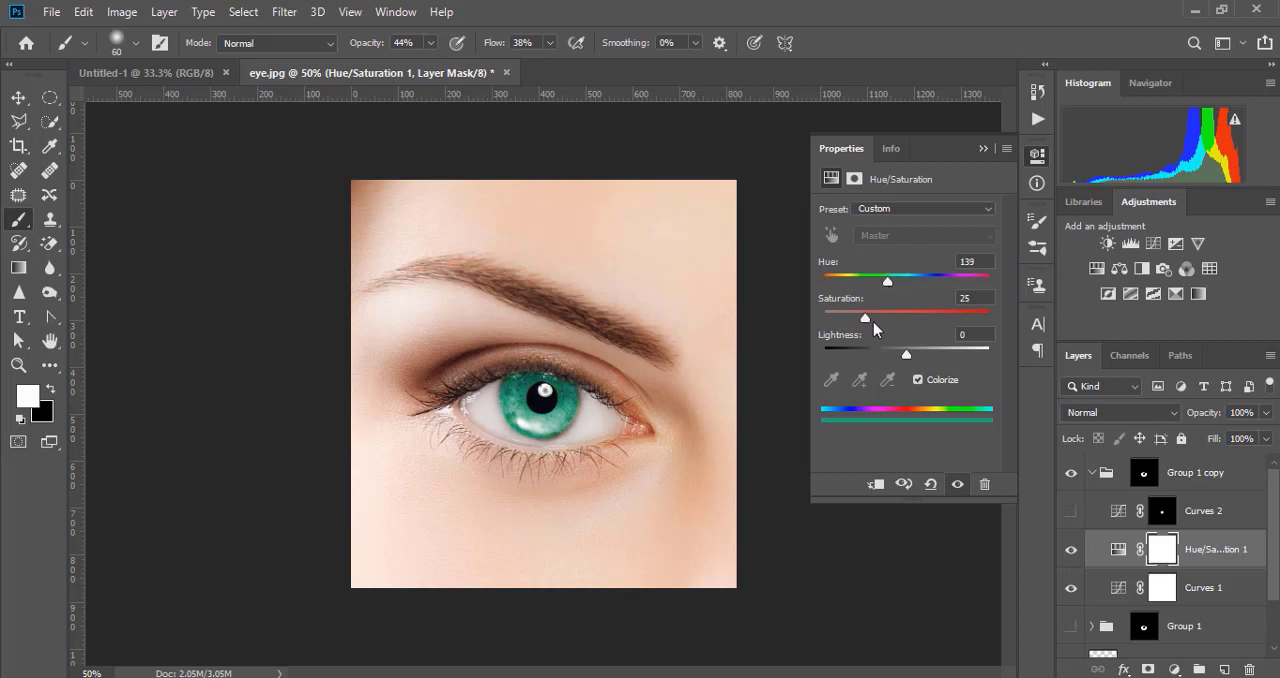
pyautogui.moveTo(869, 320)
pyautogui.mouseDown()
pyautogui.moveTo(967, 320)
pyautogui.moveTo(856, 314)
pyautogui.moveTo(867, 319)
pyautogui.mouseUp()
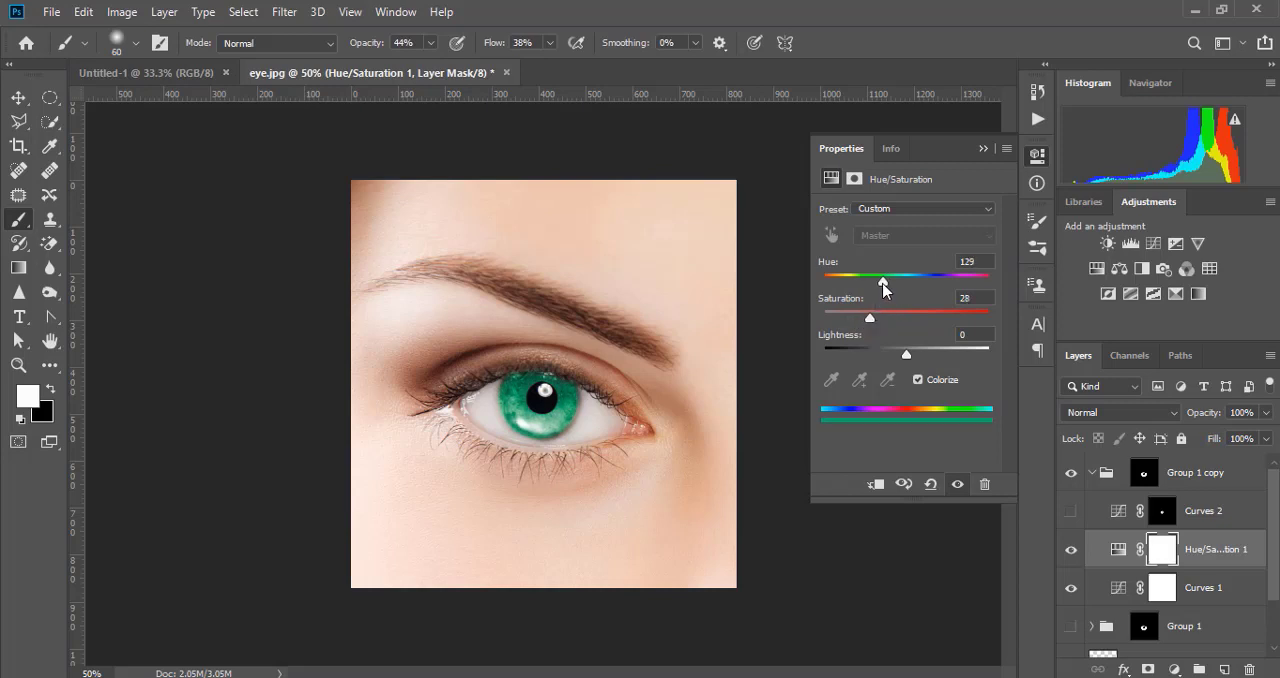
pyautogui.moveTo(887, 283); pyautogui.dragTo(881, 287)
pyautogui.moveTo(909, 362); pyautogui.dragTo(913, 359)
pyautogui.click(981, 148)
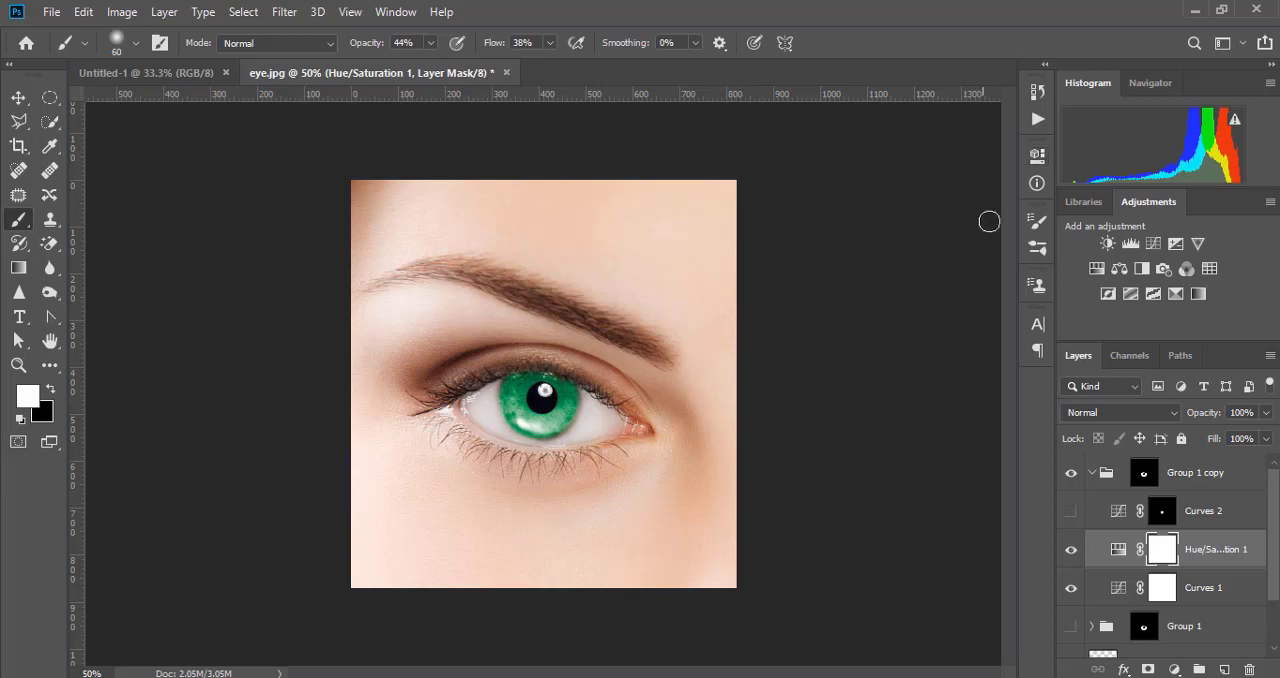
# - Show the Curves 2 layer in Group 1 copy and move its Blue curve point to input 116
pyautogui.click(1070, 514)
pyautogui.click(1120, 516)
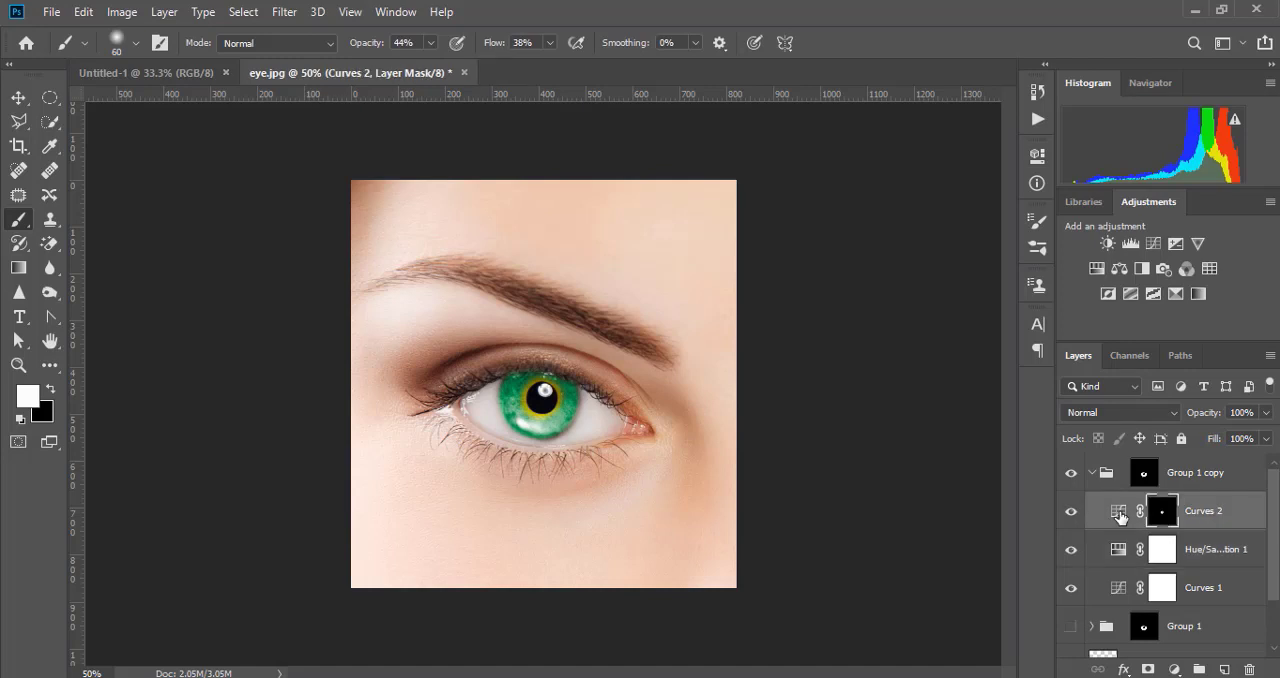
pyautogui.doubleClick(1120, 516)
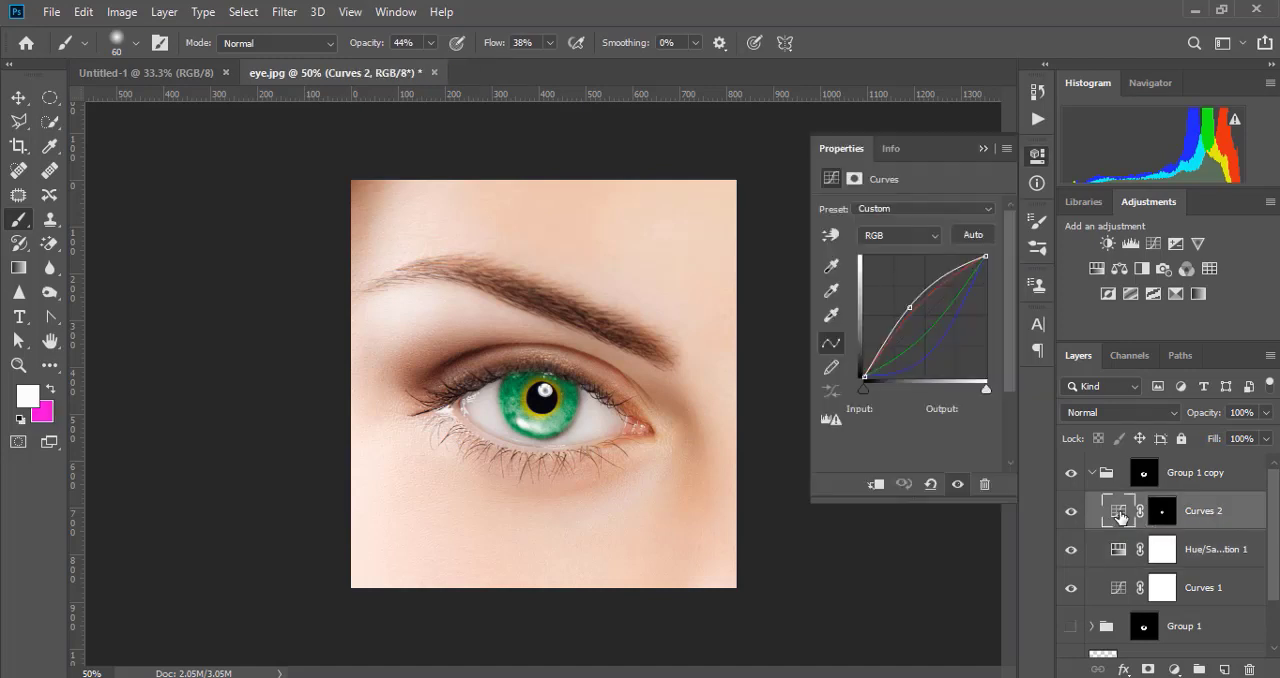
pyautogui.click(987, 210)
pyautogui.click(931, 210)
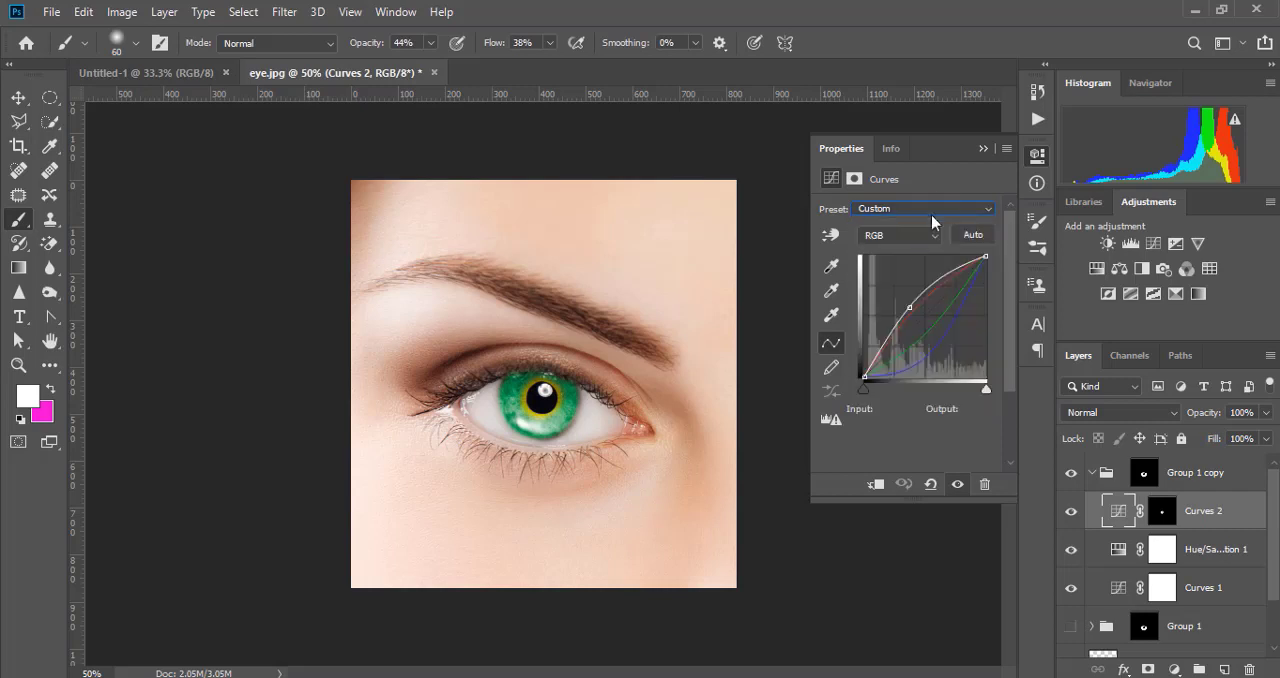
pyautogui.click(900, 235)
pyautogui.click(886, 290)
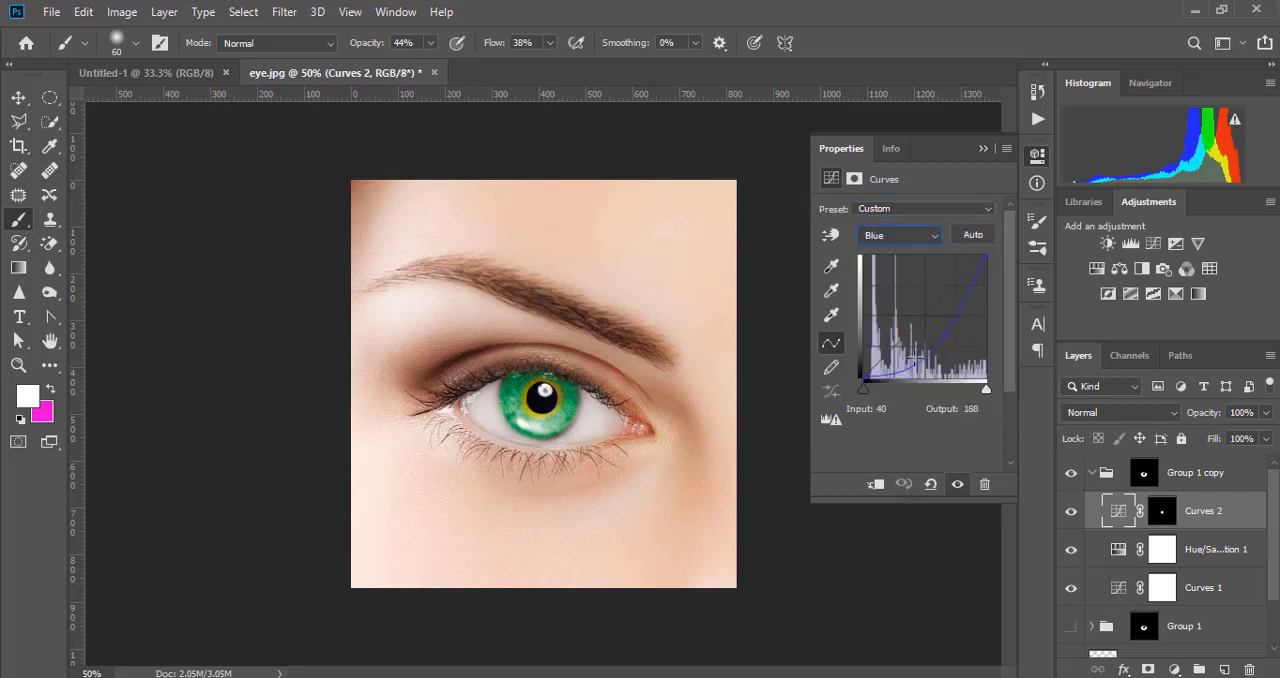
pyautogui.moveTo(940, 338); pyautogui.dragTo(902, 320)
pyautogui.hotkey('ctrl', '=')
pyautogui.hotkey('ctrl', '=')
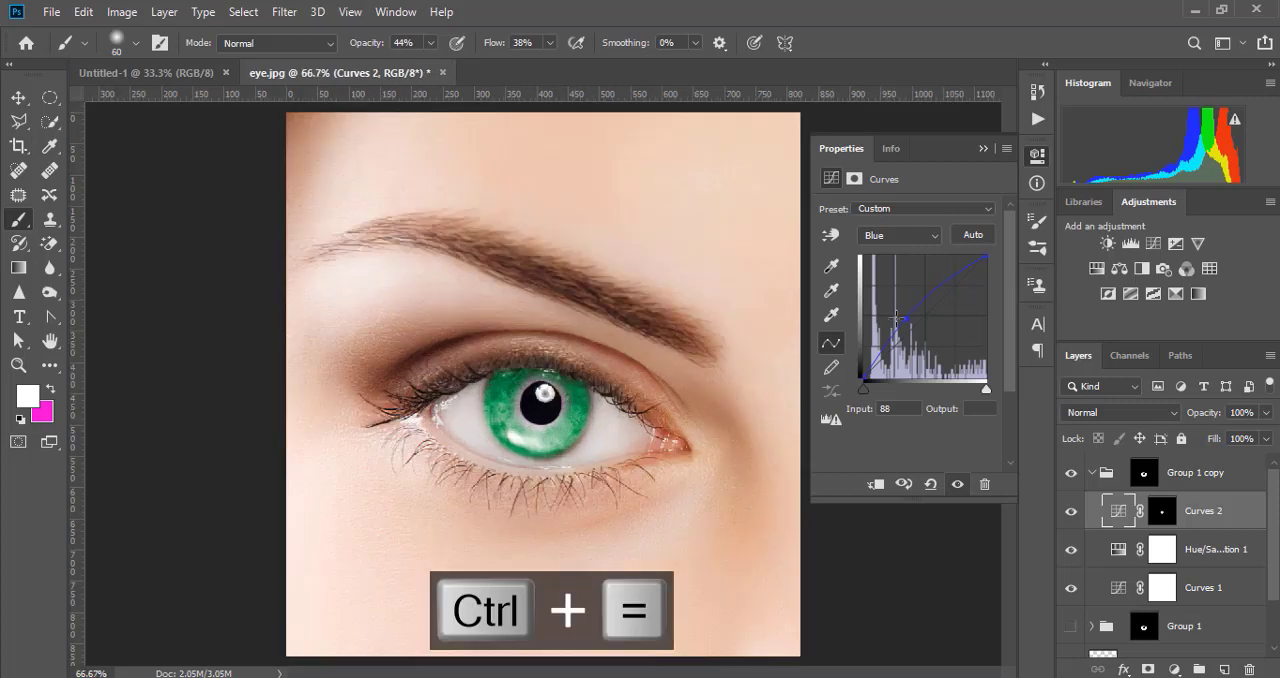
pyautogui.moveTo(904, 320); pyautogui.dragTo(918, 332)
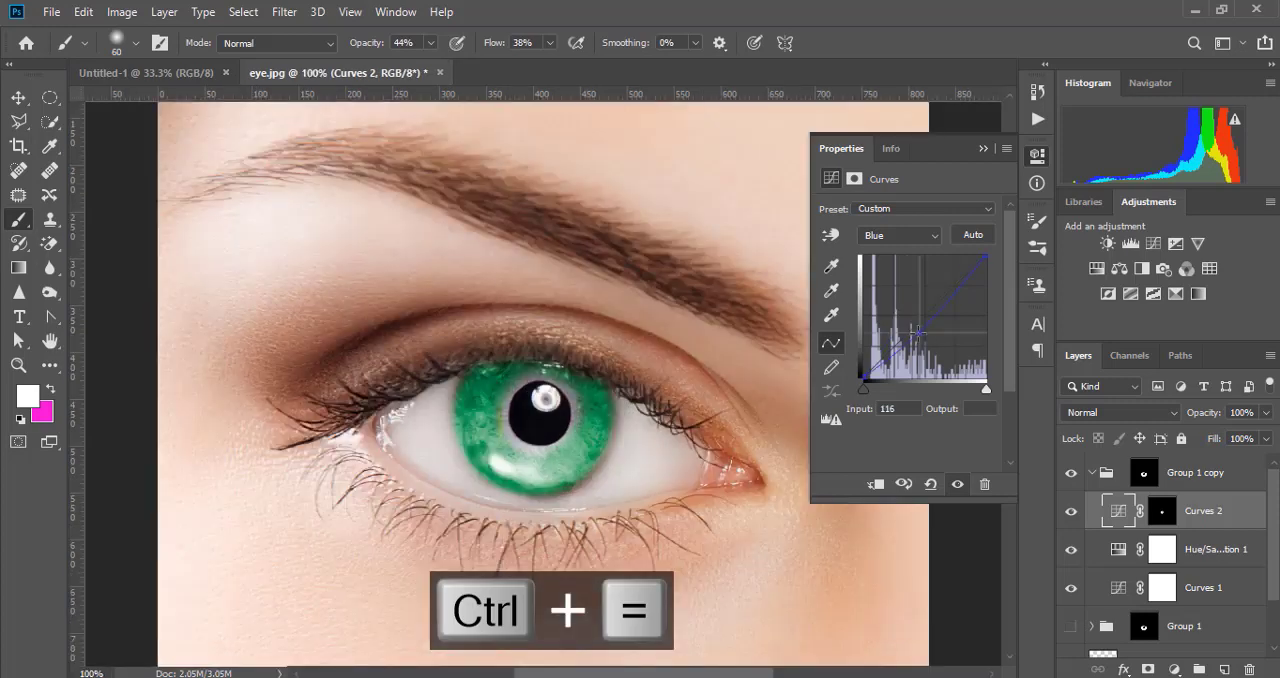
# - Pull down the RGB curve of Curves 2 at input 143 to darken the ring around the pupil
pyautogui.click(935, 236)
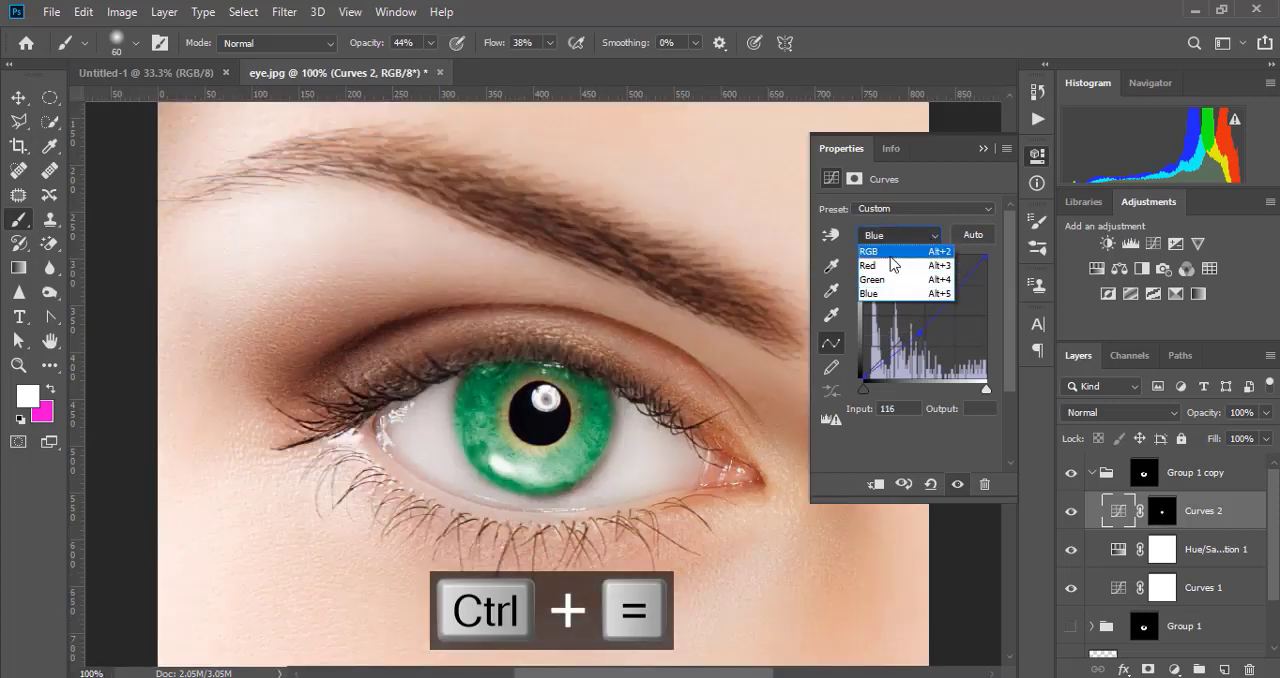
pyautogui.click(890, 247)
pyautogui.moveTo(909, 310); pyautogui.dragTo(932, 324)
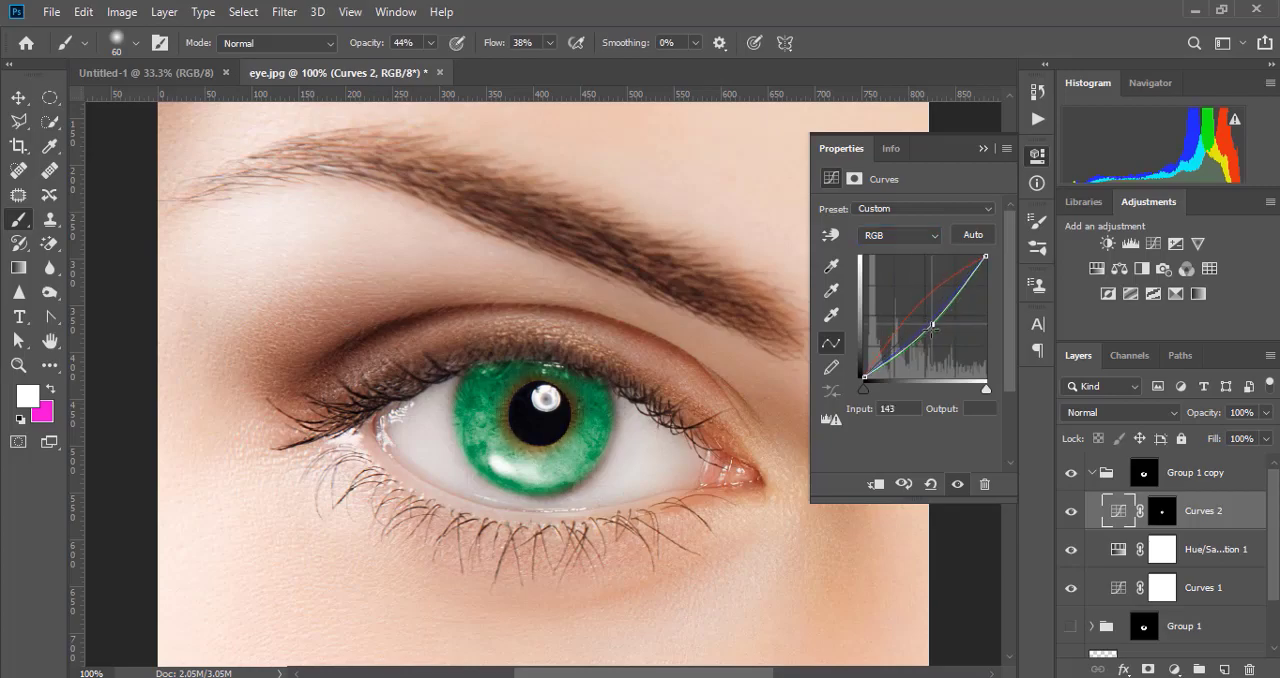
# - Raise the Red curve of Curves 2 and adjust its Green curve at input 127 for a warmer ring
pyautogui.click(910, 235)
pyautogui.click(904, 271)
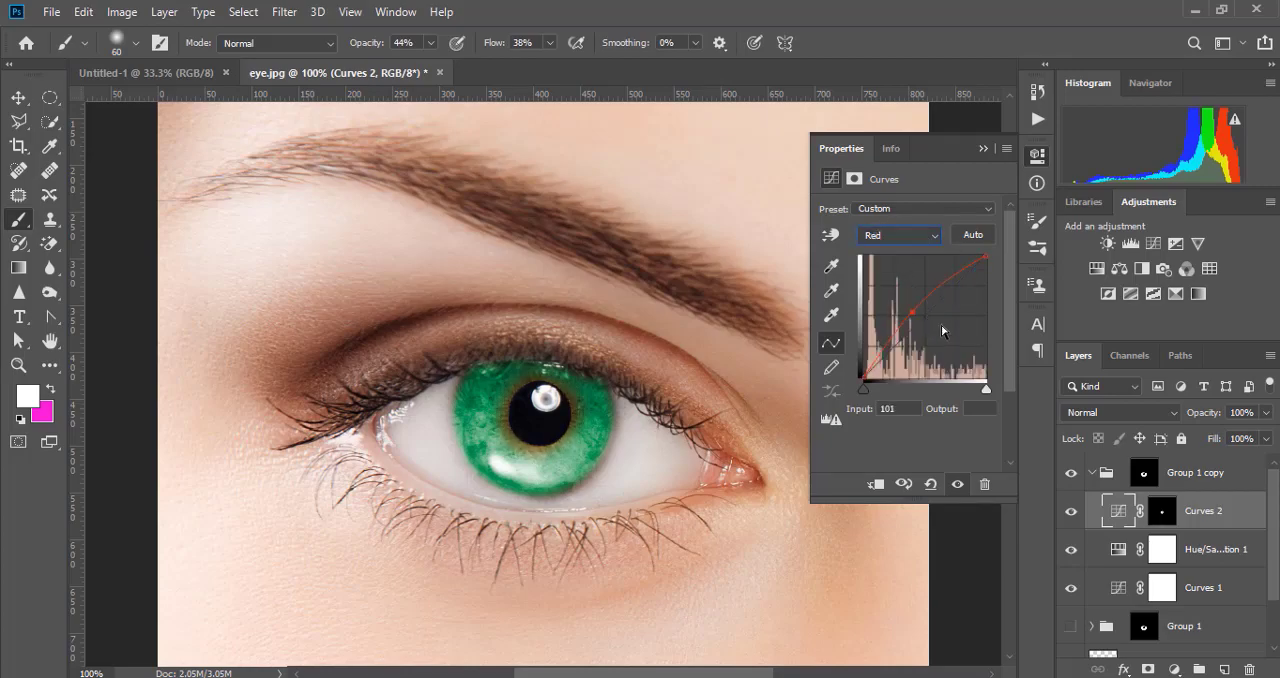
pyautogui.moveTo(912, 313)
pyautogui.mouseDown()
pyautogui.moveTo(927, 324)
pyautogui.moveTo(903, 308)
pyautogui.moveTo(926, 322)
pyautogui.mouseUp()
pyautogui.click(928, 230)
pyautogui.click(899, 276)
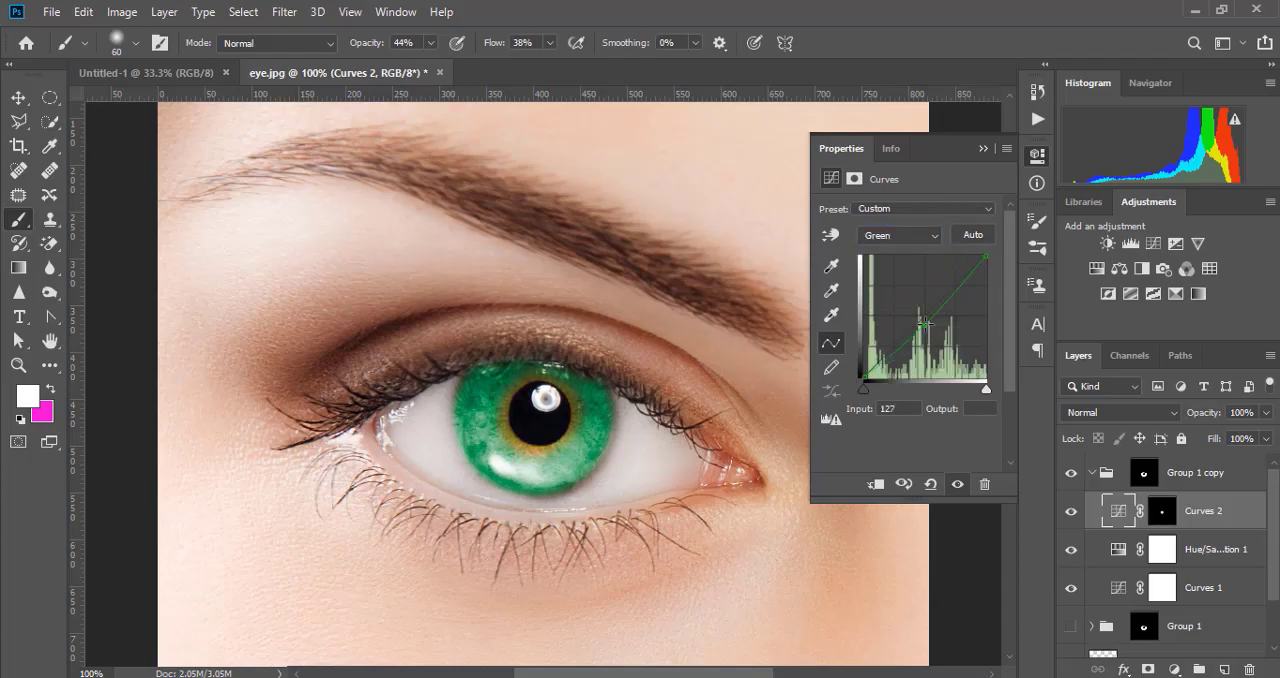
pyautogui.click(982, 148)
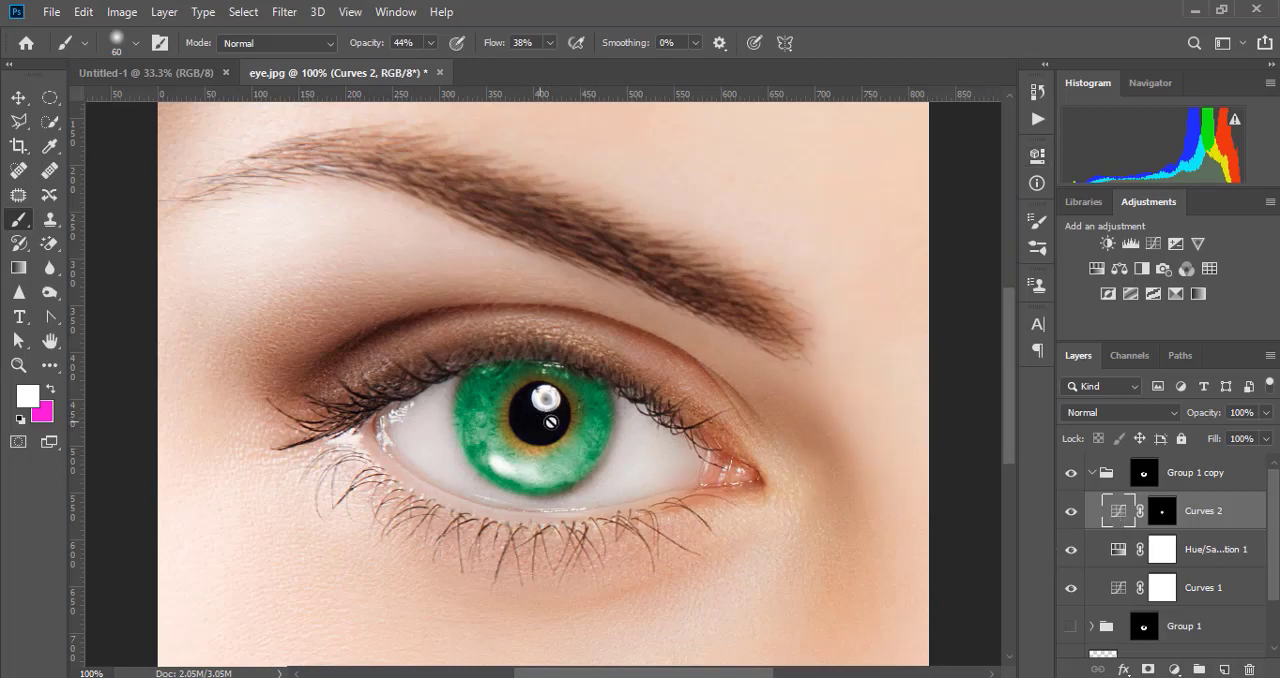
# - Paint white on the Curves 2 mask around the pupil with the 60 px brush at 44% opacity to widen the ring
pyautogui.click(1165, 512)
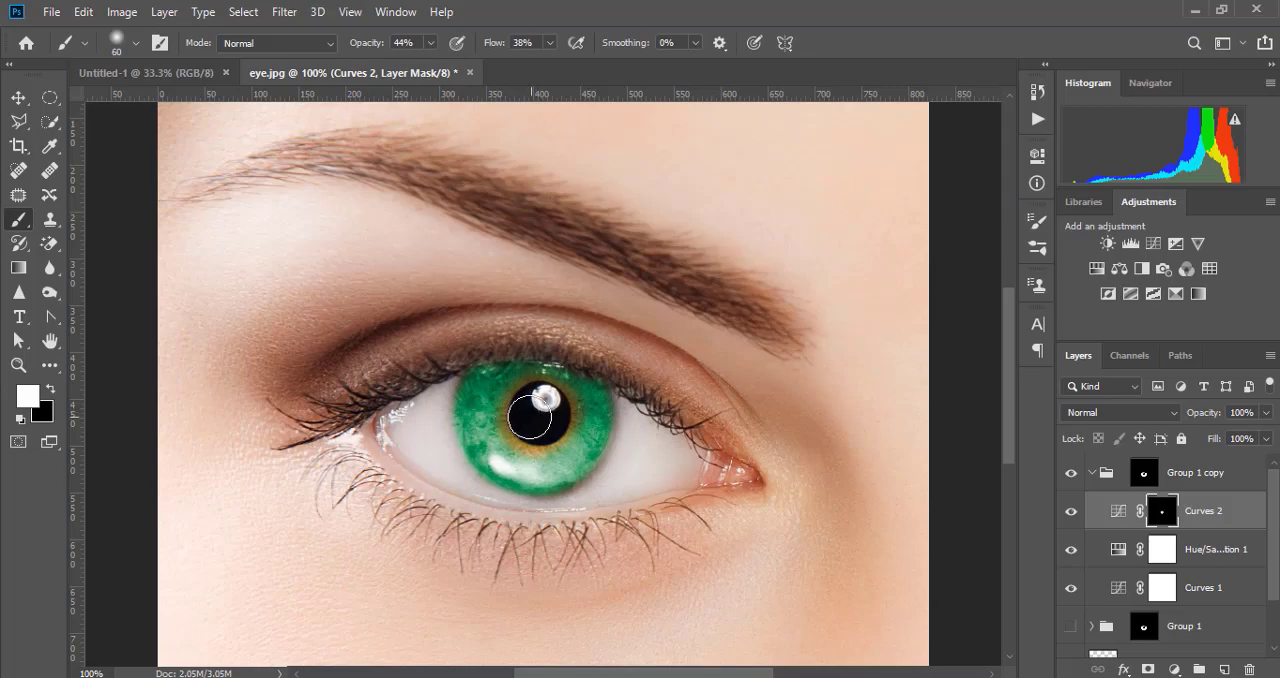
pyautogui.moveTo(504, 412)
pyautogui.mouseDown()
pyautogui.moveTo(561, 440)
pyautogui.moveTo(576, 414)
pyautogui.moveTo(567, 393)
pyautogui.moveTo(517, 385)
pyautogui.moveTo(501, 418)
pyautogui.moveTo(524, 438)
pyautogui.moveTo(569, 438)
pyautogui.moveTo(573, 403)
pyautogui.mouseUp()
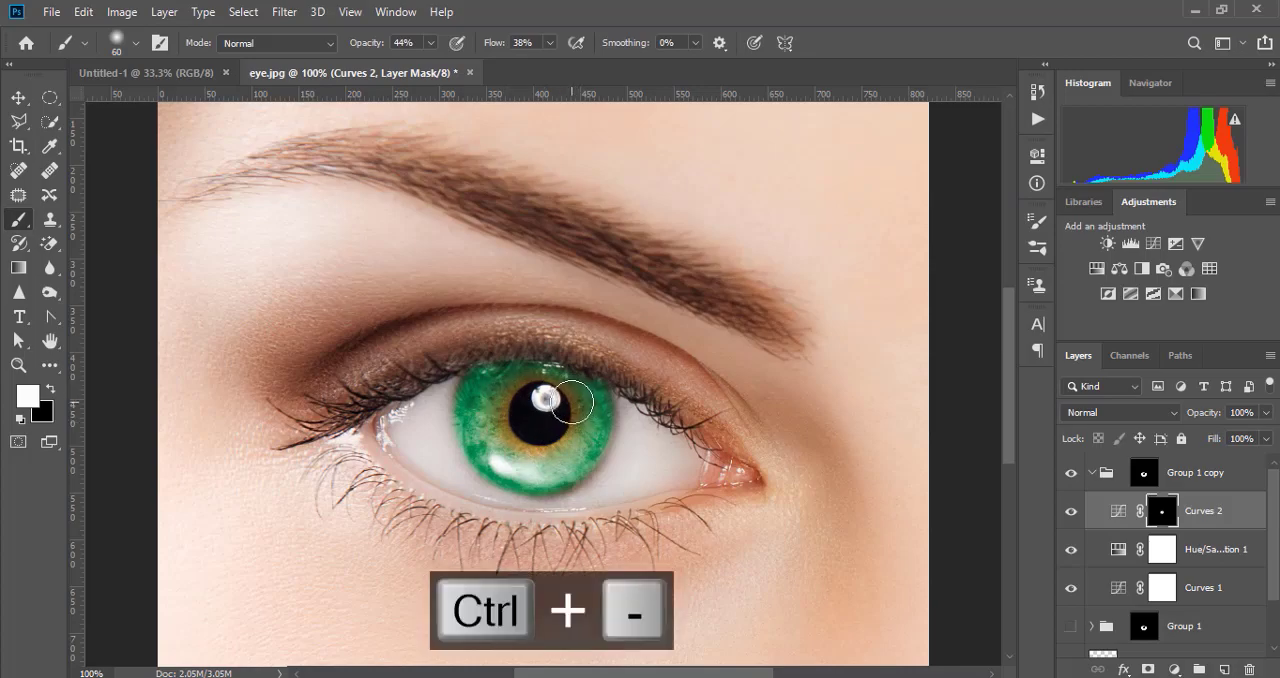
pyautogui.hotkey('ctrl', '-')
pyautogui.hotkey('ctrl', '-')
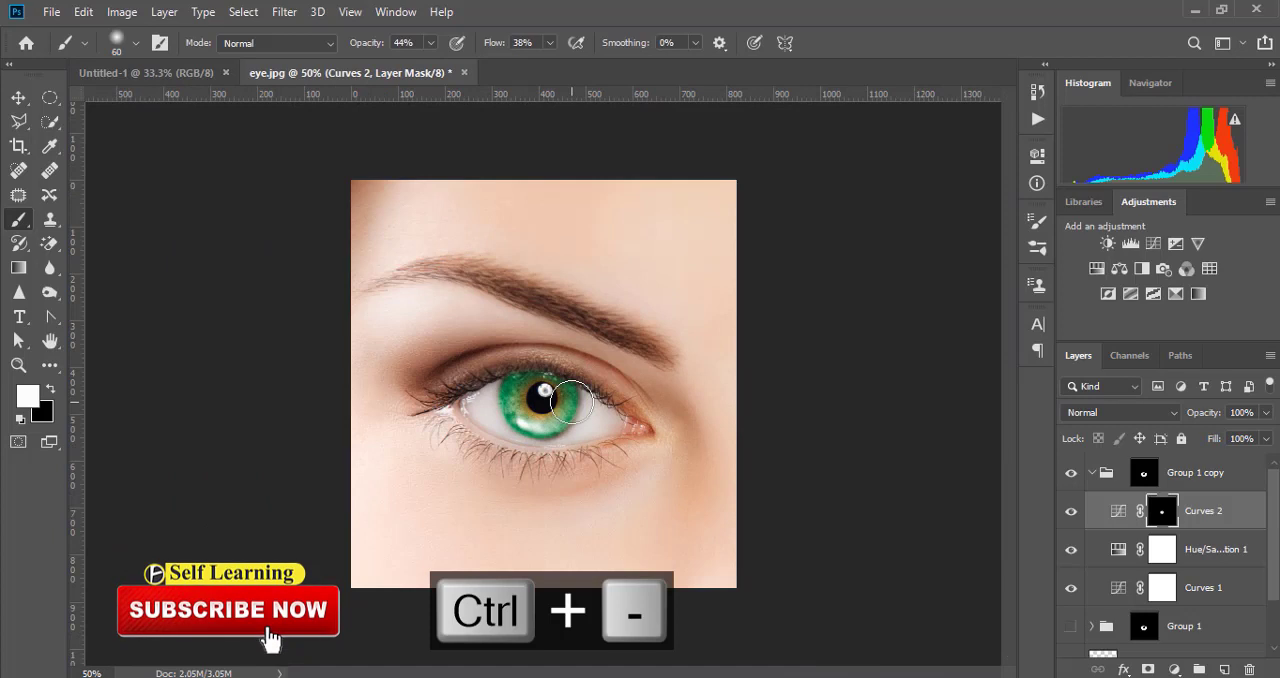
pyautogui.hotkey('ctrl', '-')
# - Duplicate Group 1 copy and hide the green-iris group underneath the duplicate
pyautogui.click(1091, 472)
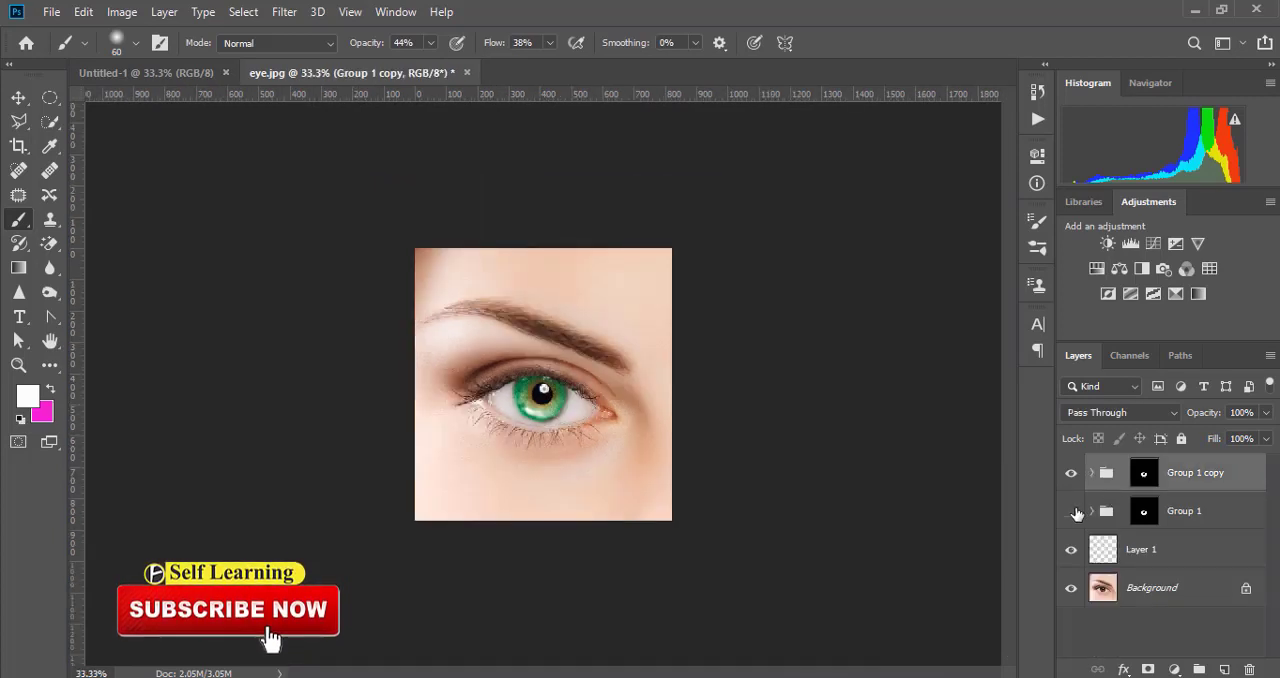
pyautogui.moveTo(1213, 475); pyautogui.dragTo(1224, 667)
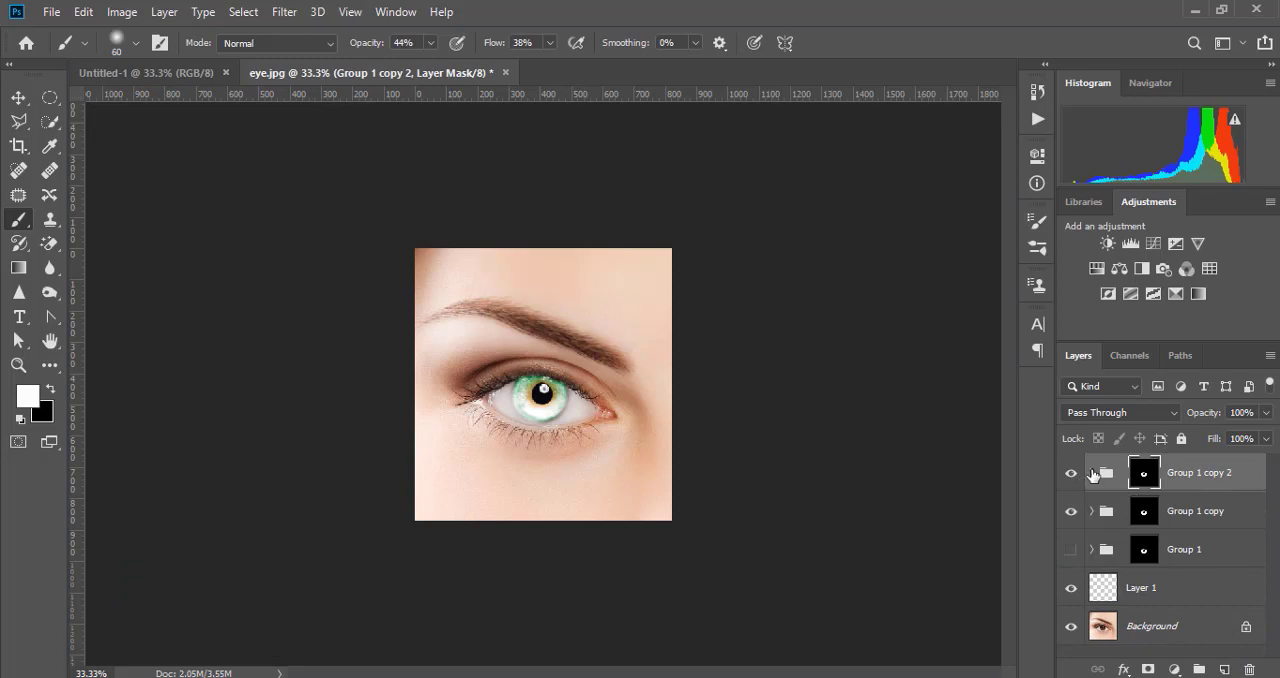
pyautogui.click(1092, 474)
pyautogui.click(1071, 511)
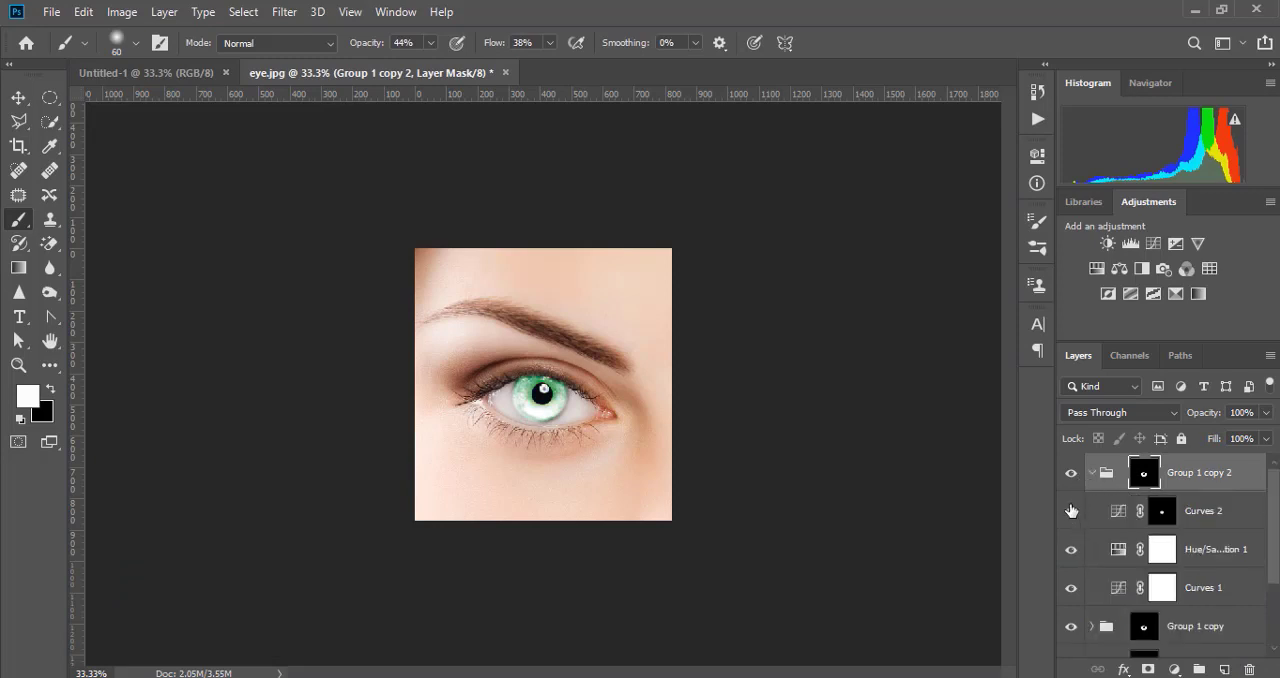
pyautogui.click(1071, 511)
pyautogui.click(1071, 474)
pyautogui.click(1071, 474)
pyautogui.click(1092, 474)
pyautogui.click(1092, 472)
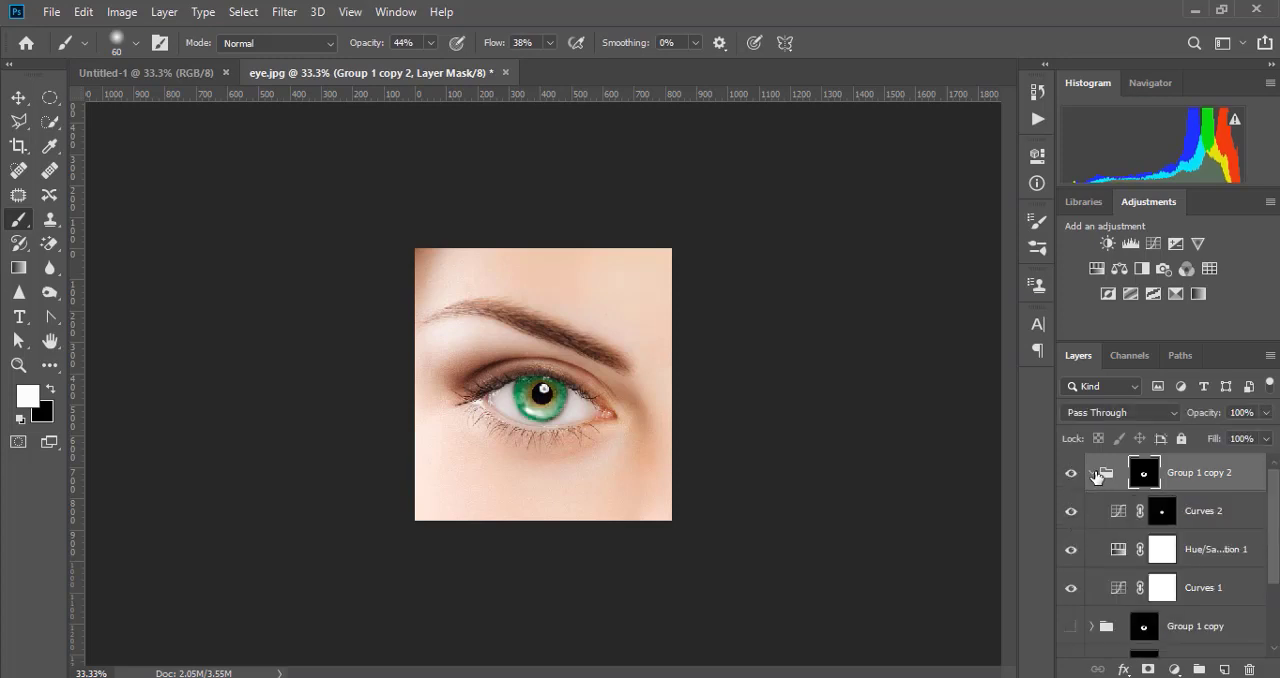
# - Set the Hue/Saturation layer in Group 1 copy 2 to hue 45 and saturation 31 for an amber iris
pyautogui.click(1119, 551)
pyautogui.doubleClick(1119, 550)
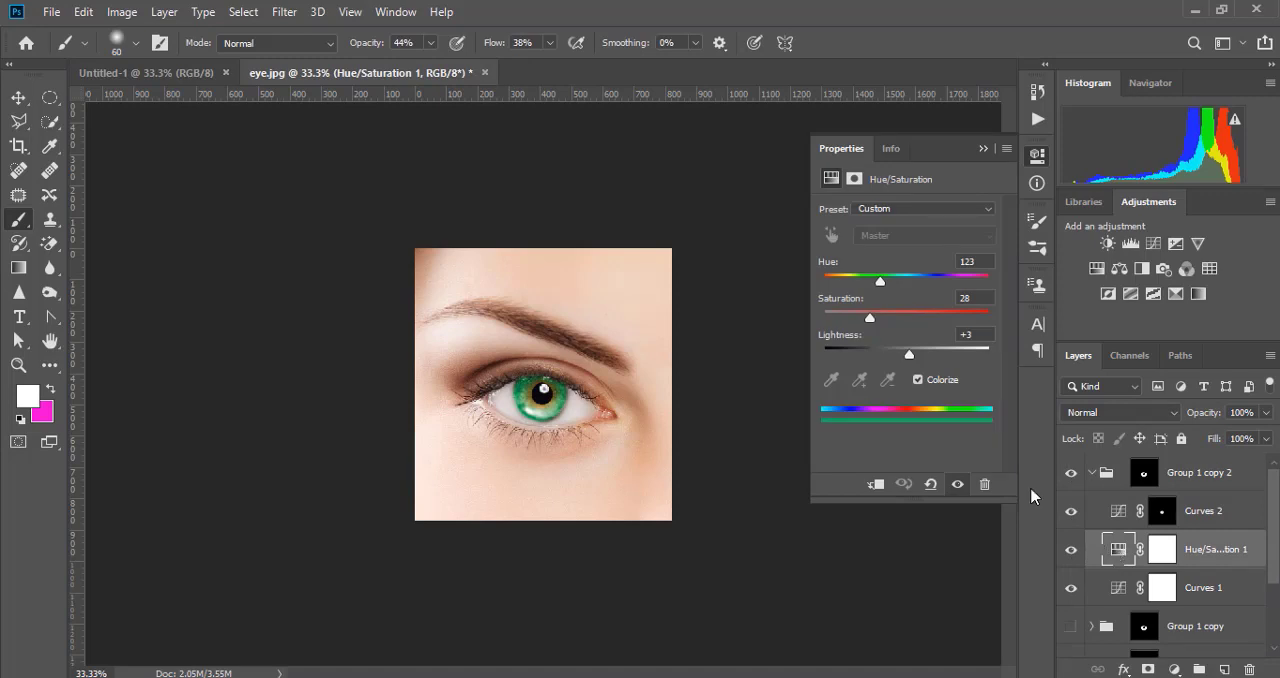
pyautogui.moveTo(881, 283); pyautogui.dragTo(845, 288)
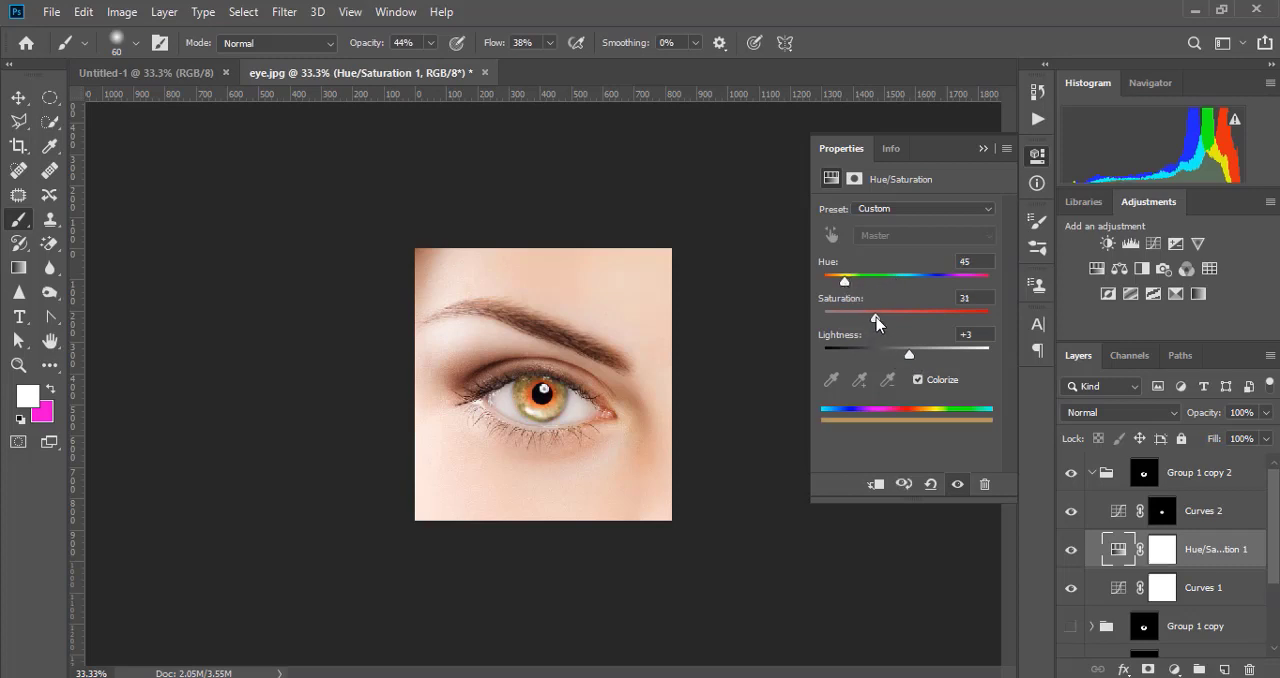
pyautogui.click(982, 149)
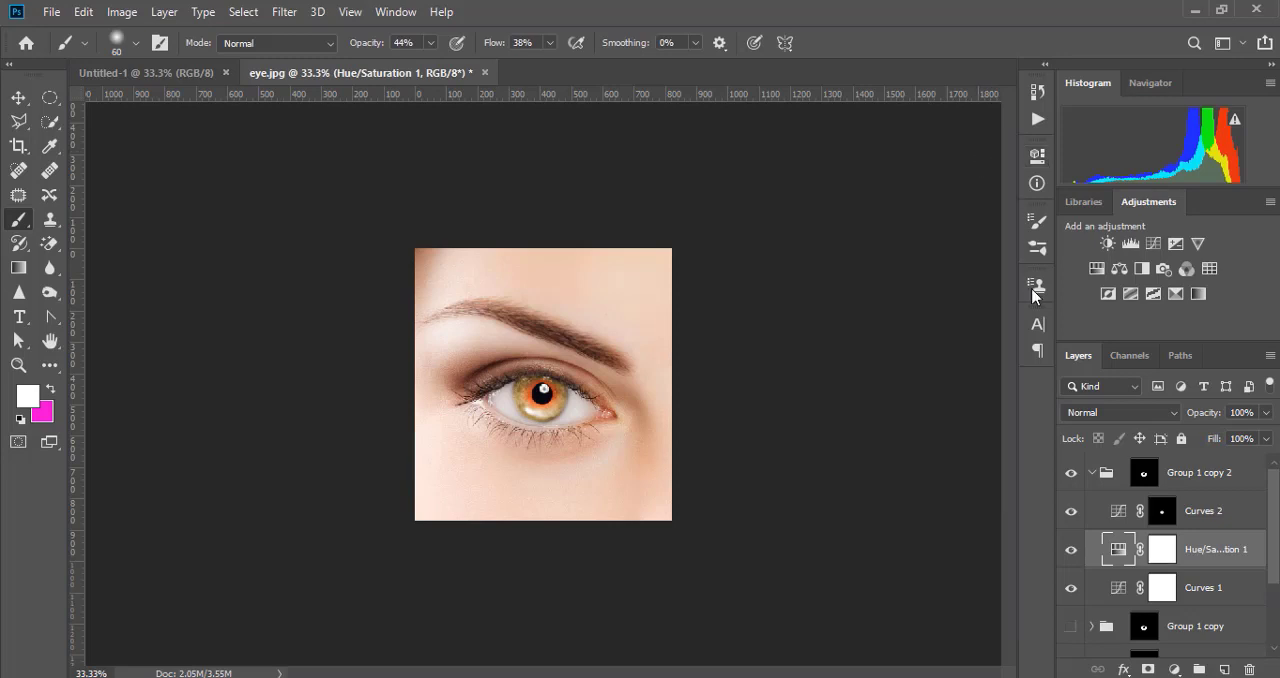
# - Pull down the RGB curve of Curves 2 in Group 1 copy 2 at input 173 to darken the pupil ring
pyautogui.click(1118, 511)
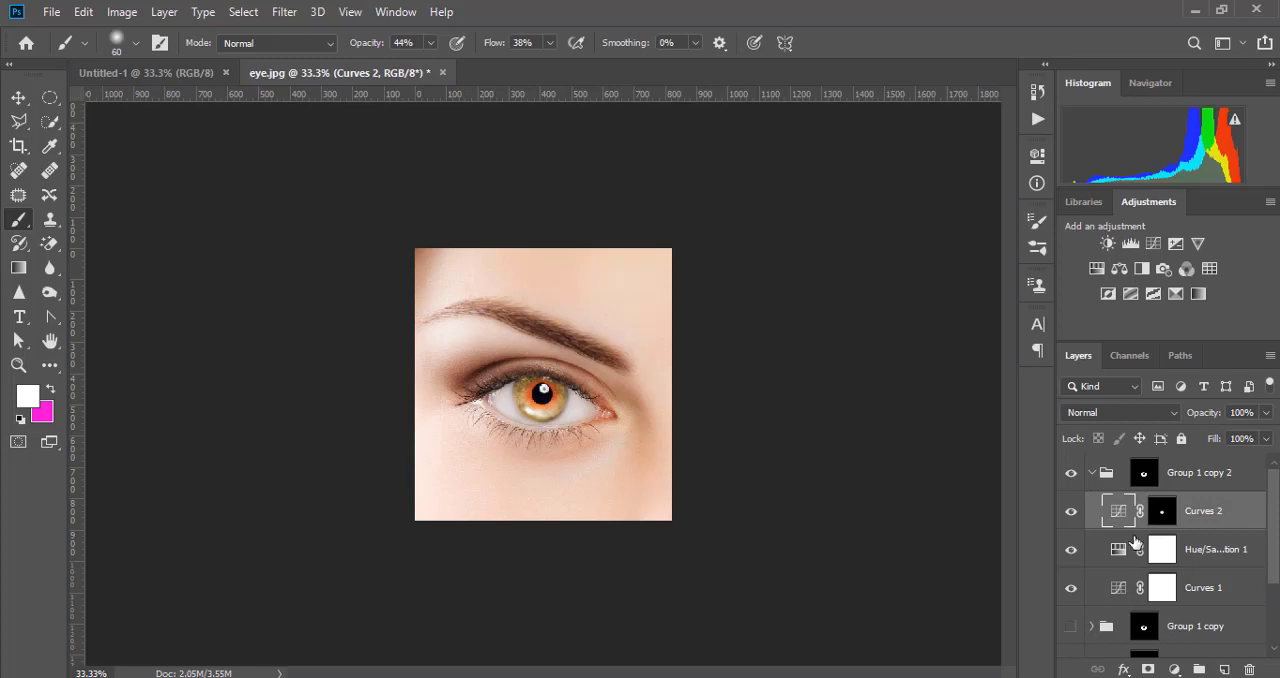
pyautogui.doubleClick(1120, 512)
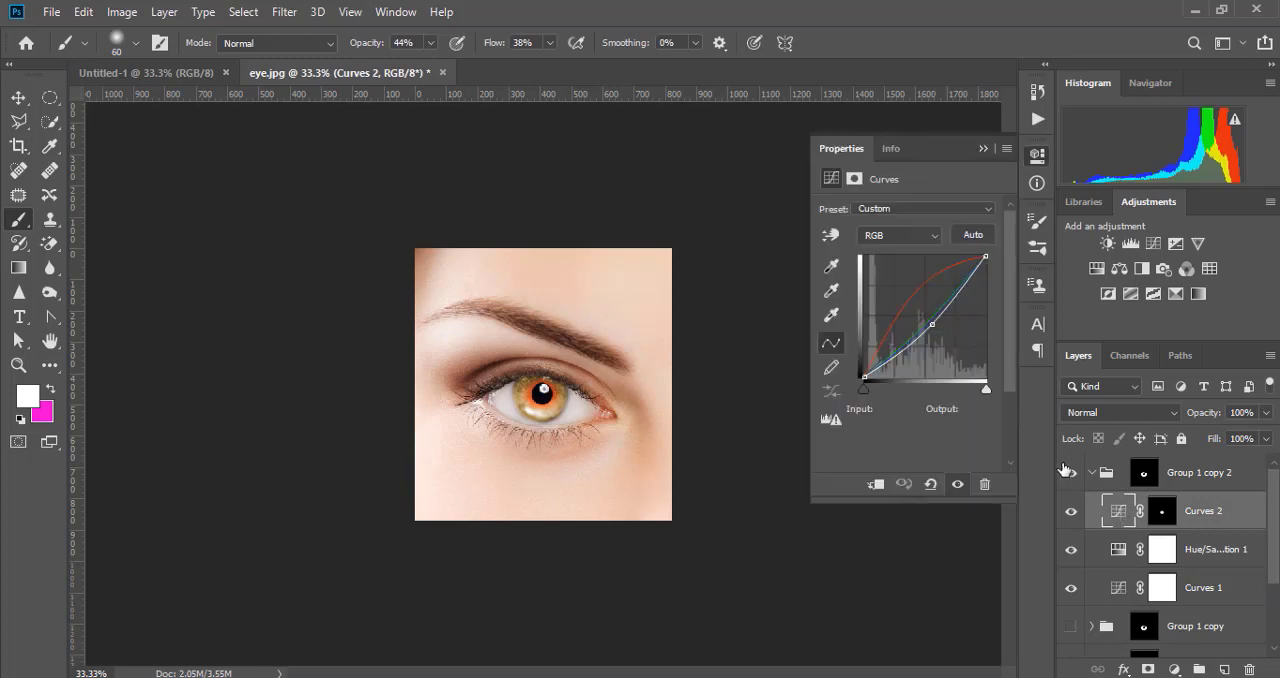
pyautogui.click(915, 233)
pyautogui.click(909, 252)
pyautogui.moveTo(931, 325)
pyautogui.mouseDown()
pyautogui.moveTo(932, 303)
pyautogui.moveTo(916, 313)
pyautogui.moveTo(946, 324)
pyautogui.mouseUp()
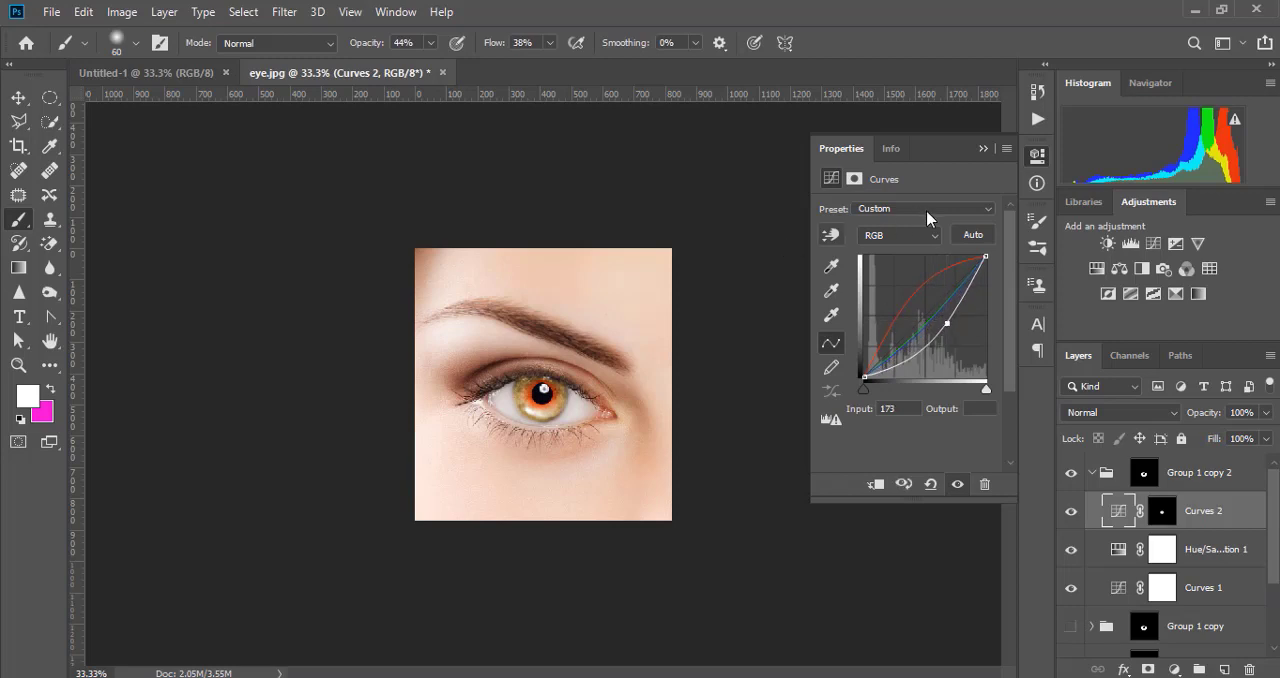
pyautogui.click(983, 149)
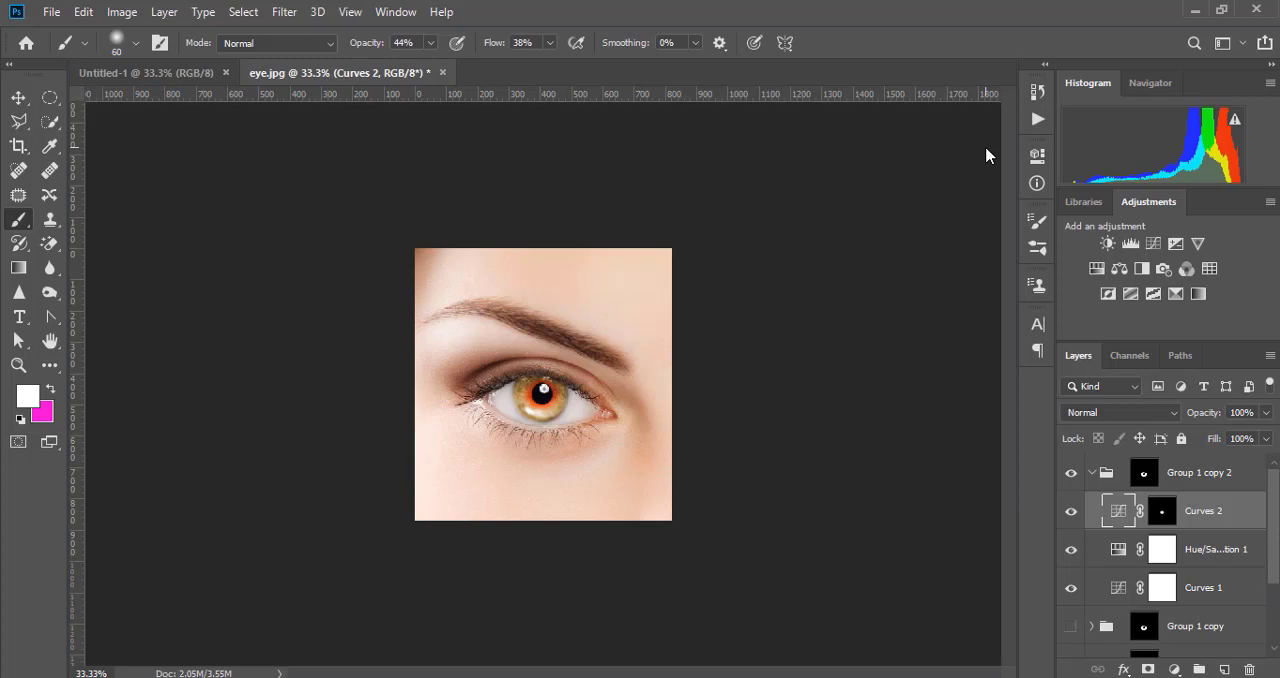